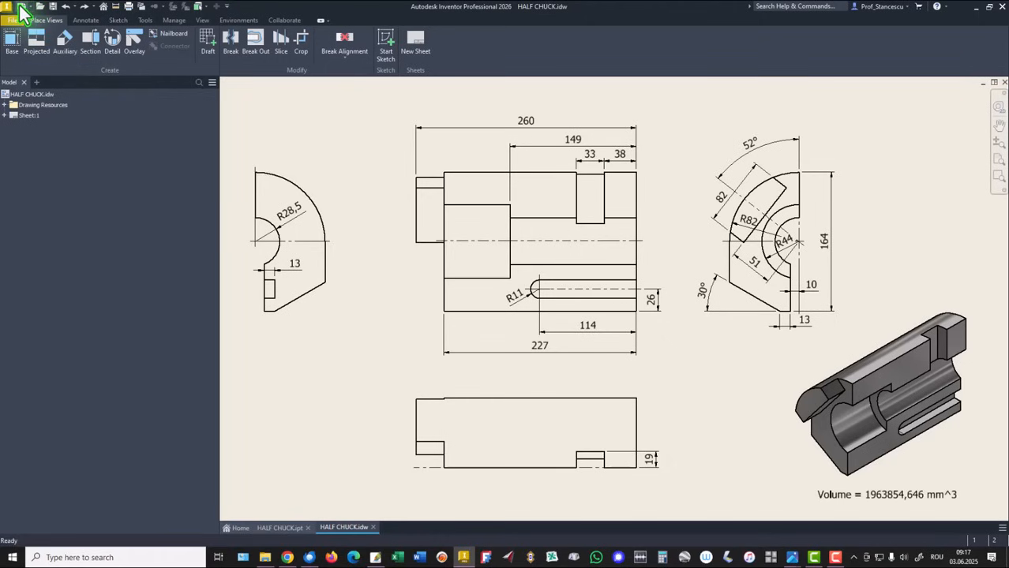
Create a new part from the Standard (mm).ipt template and start a 2D sketch on the XY plane.
click(20, 6)
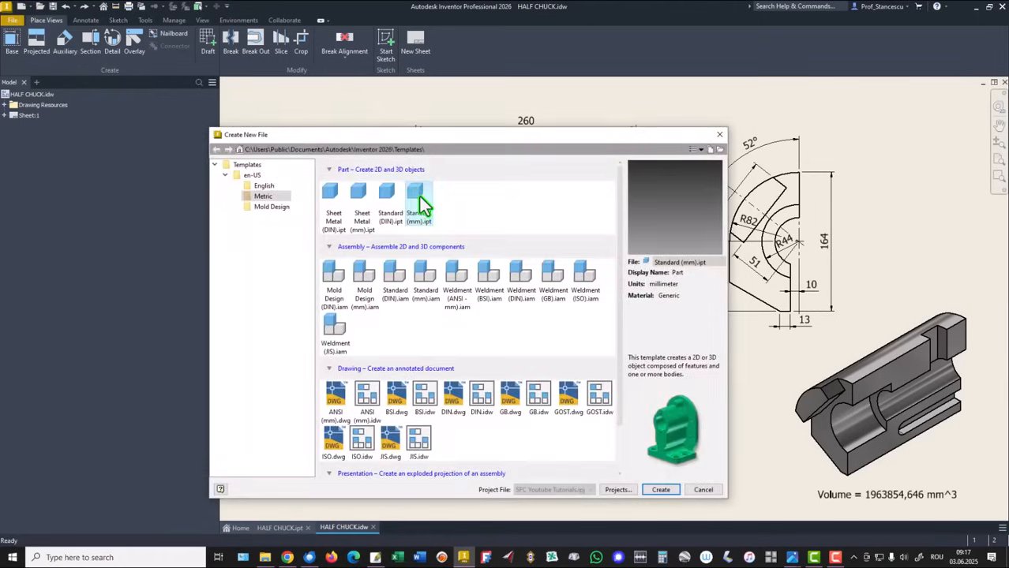
double_click(416, 197)
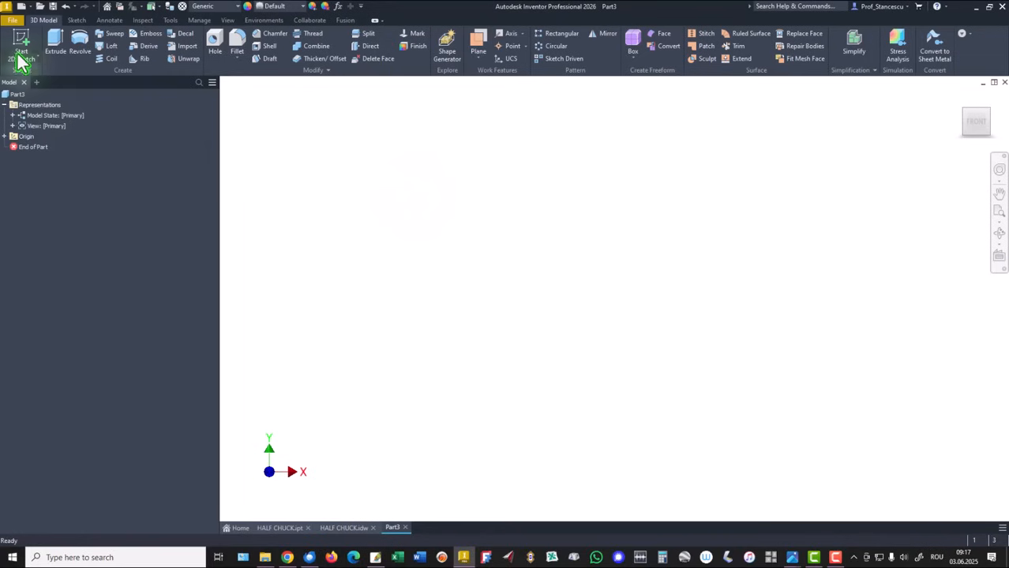
click(19, 55)
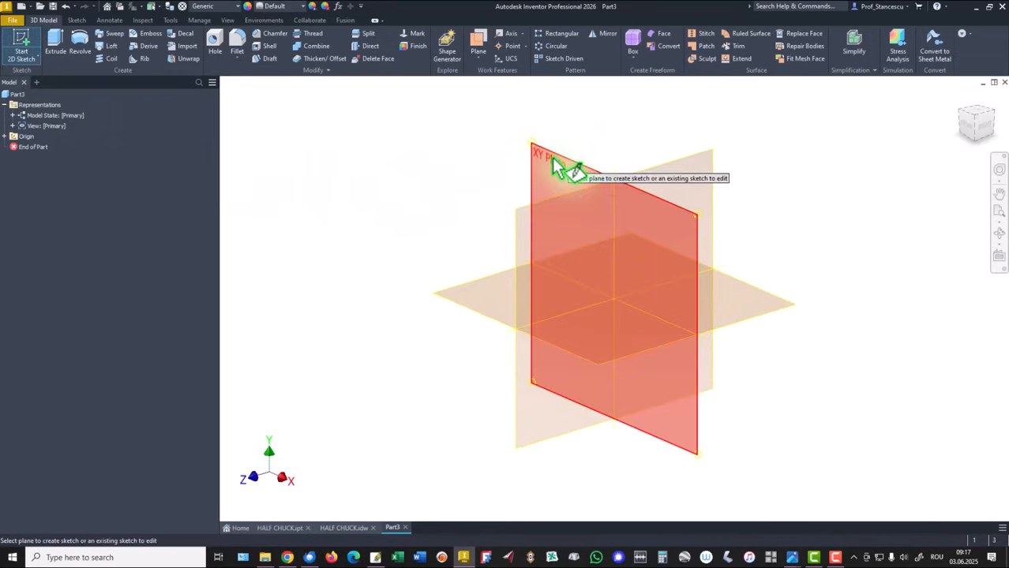
click(554, 159)
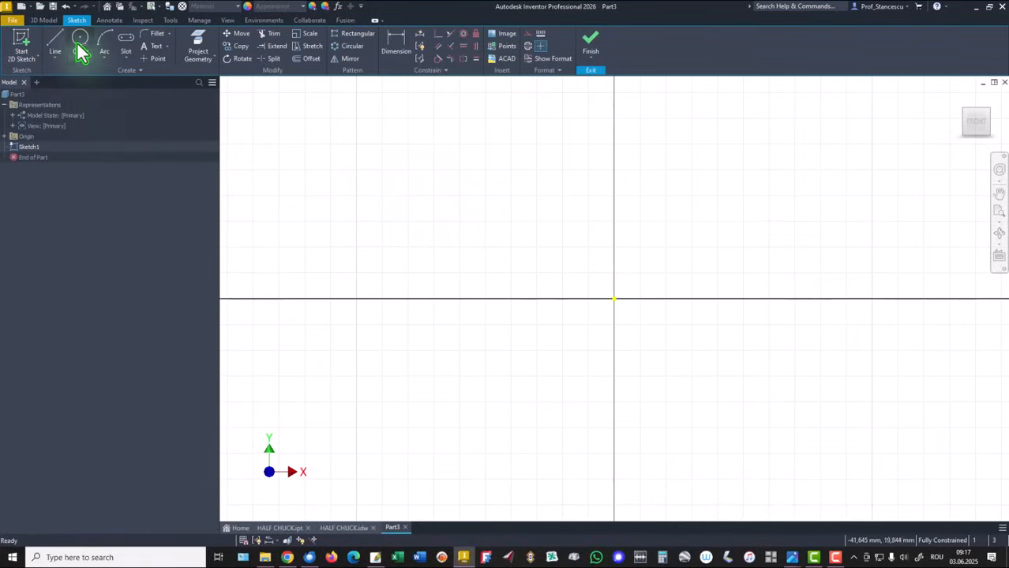
Draw a circle of radius 28,5 mm centred on the sketch origin.
click(79, 43)
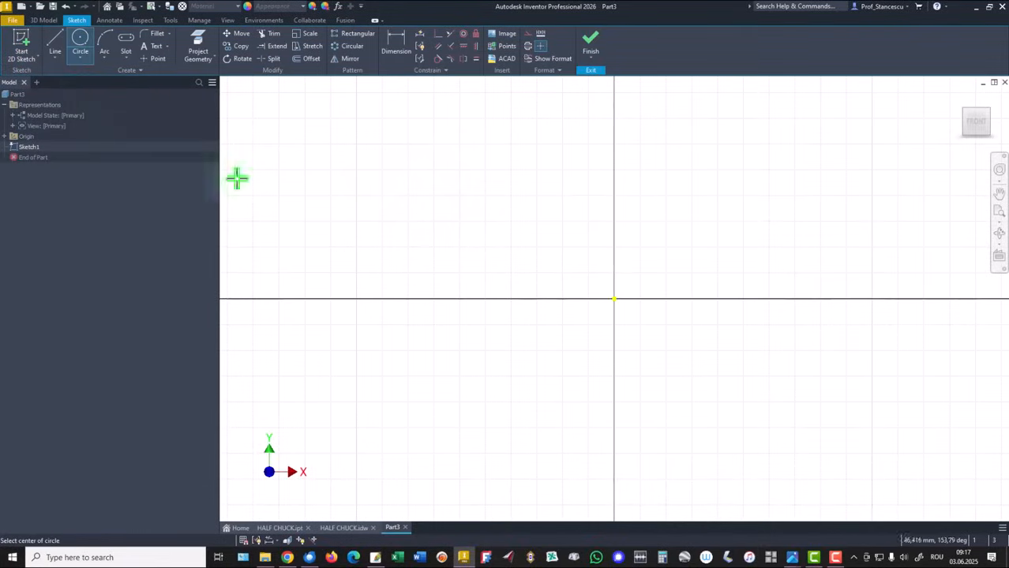
click(615, 298)
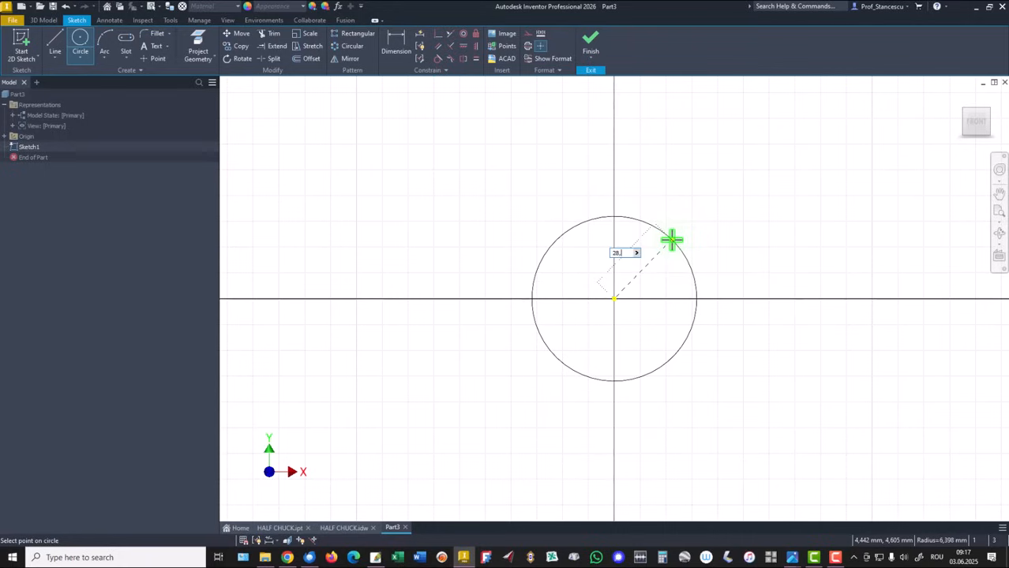
key(Return)
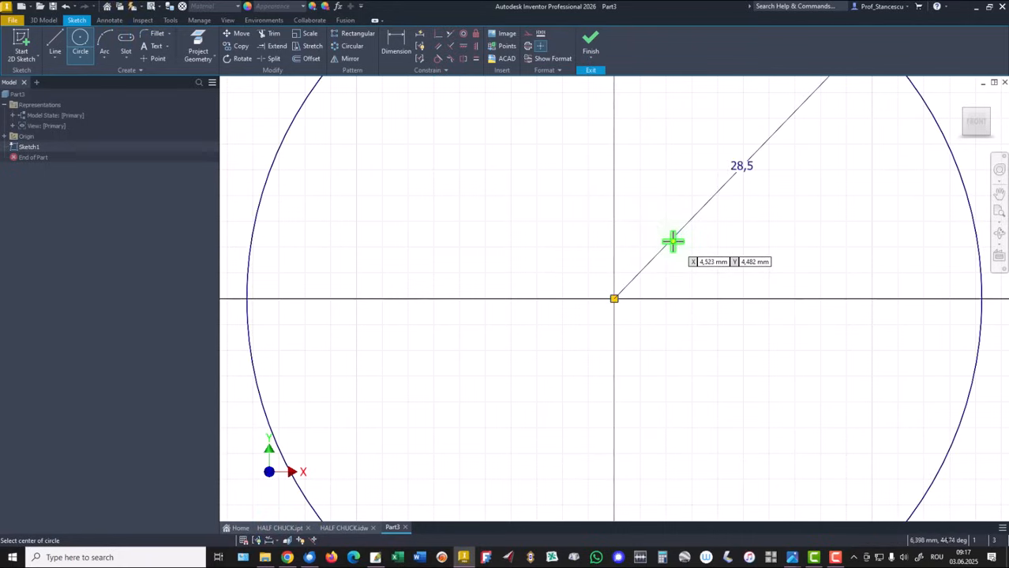
scroll(671, 239, up, 6)
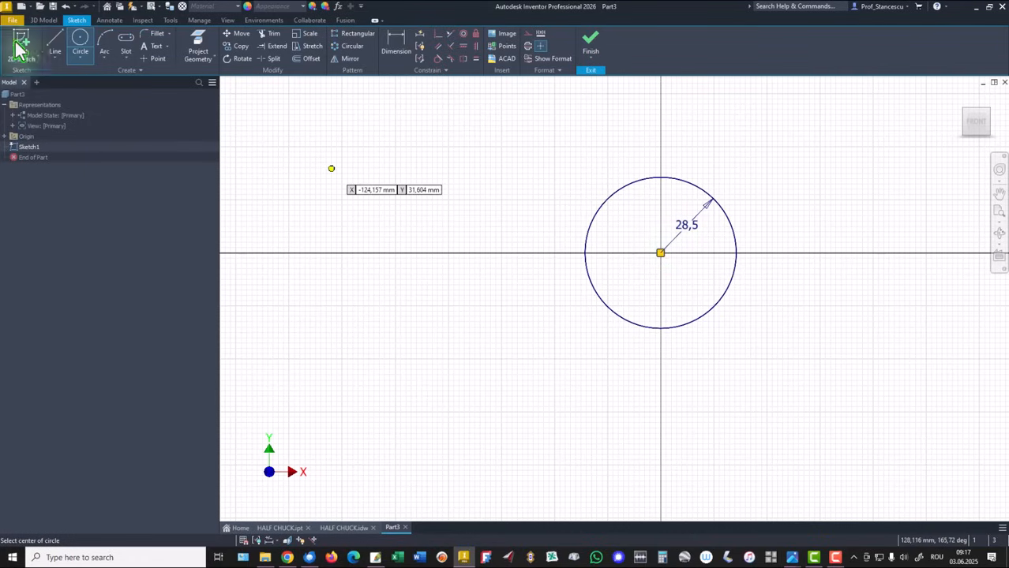
Draw the outer profile as a line chain from the circle's bottom, ending with a tangent arc to the circle's top.
click(56, 40)
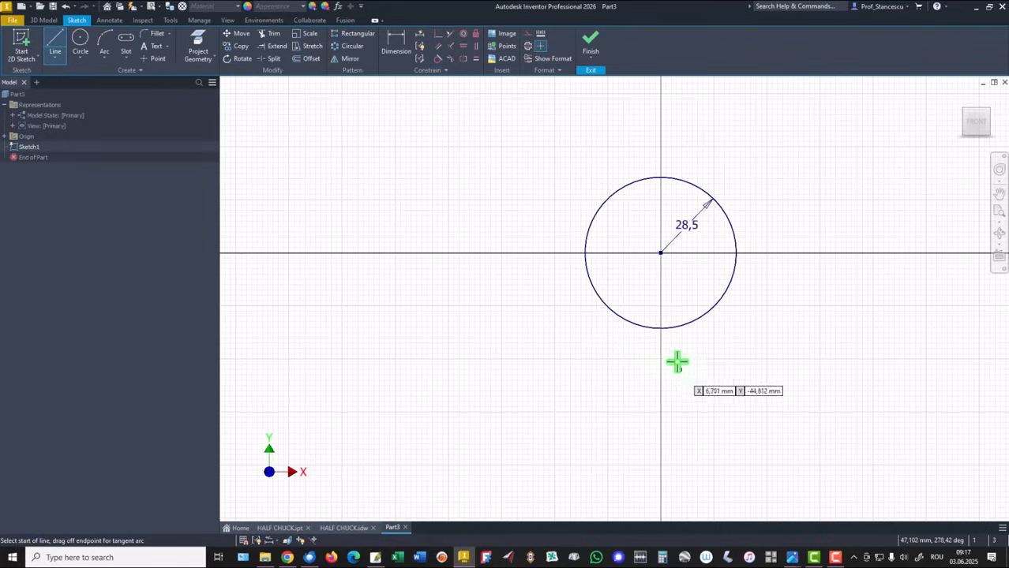
click(640, 327)
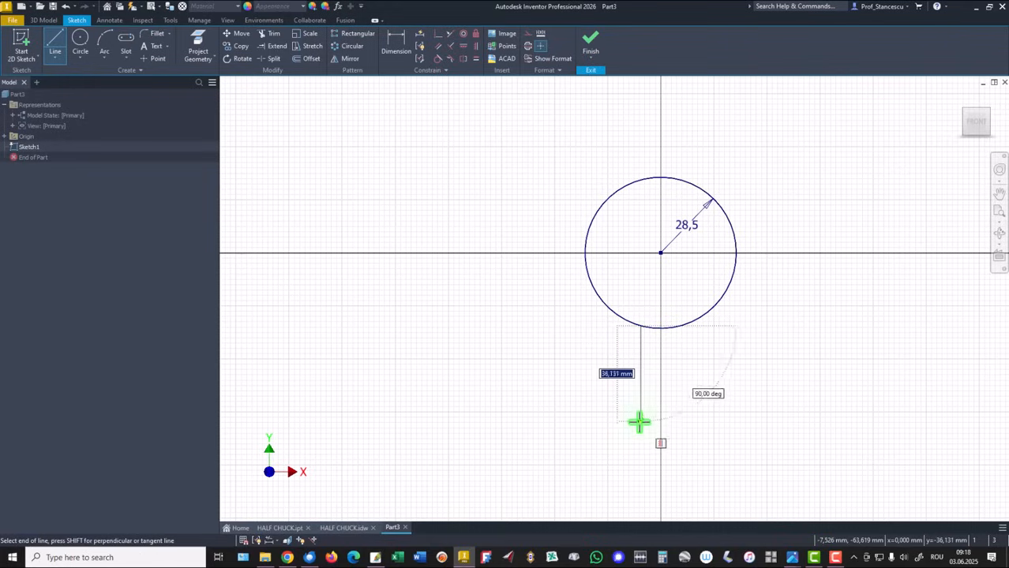
click(639, 428)
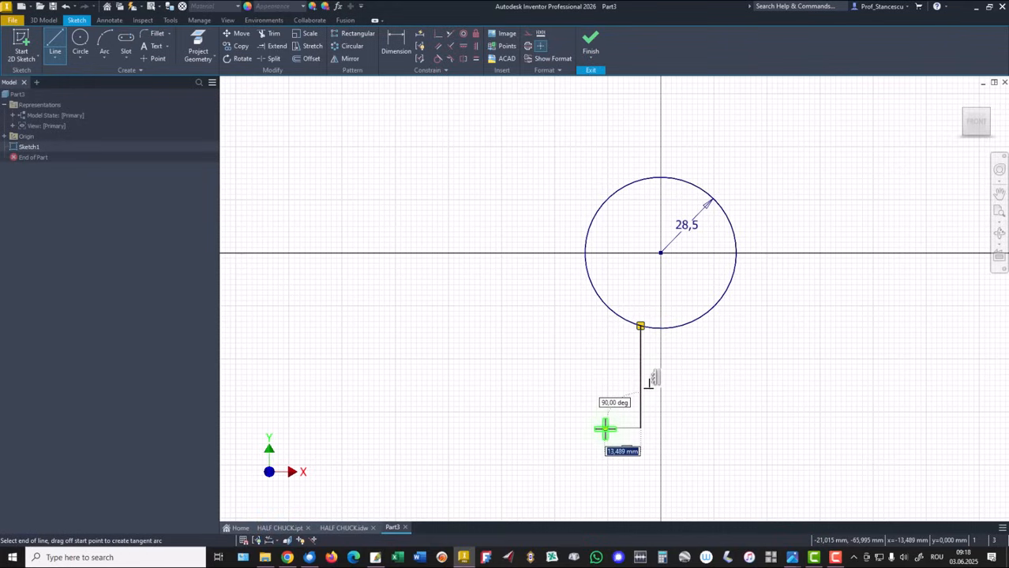
click(605, 429)
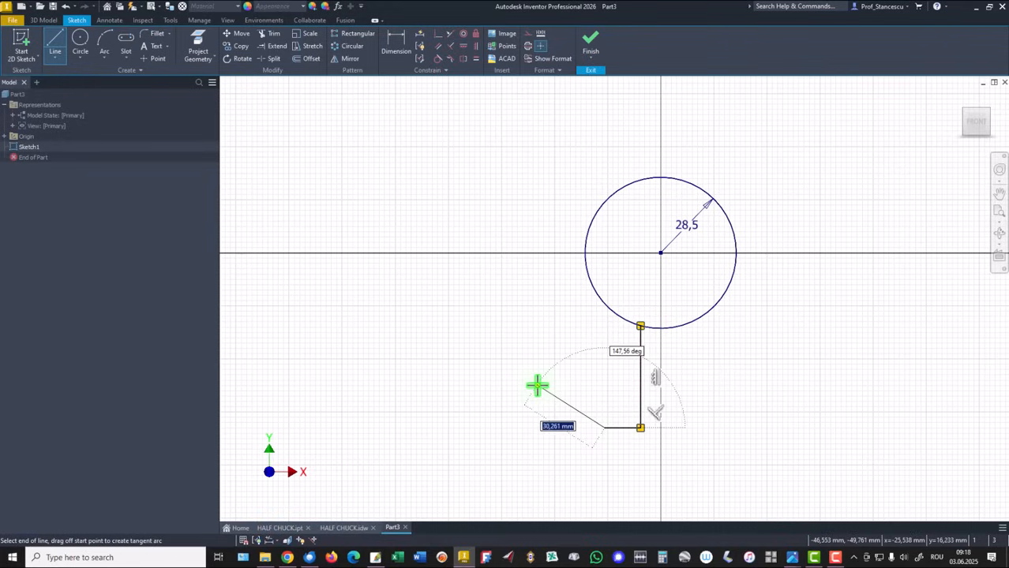
click(537, 385)
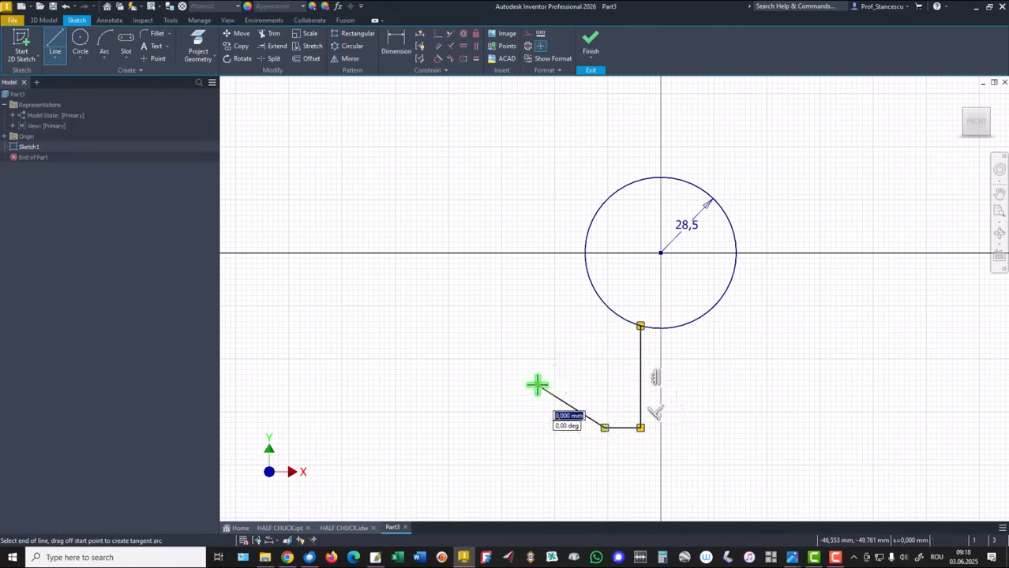
click(537, 252)
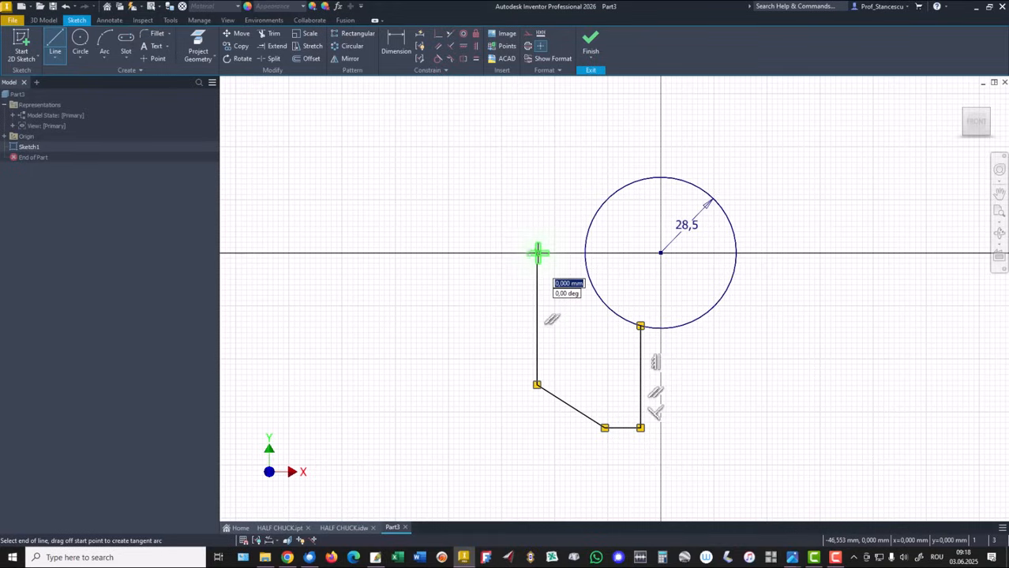
drag(537, 253, 660, 129)
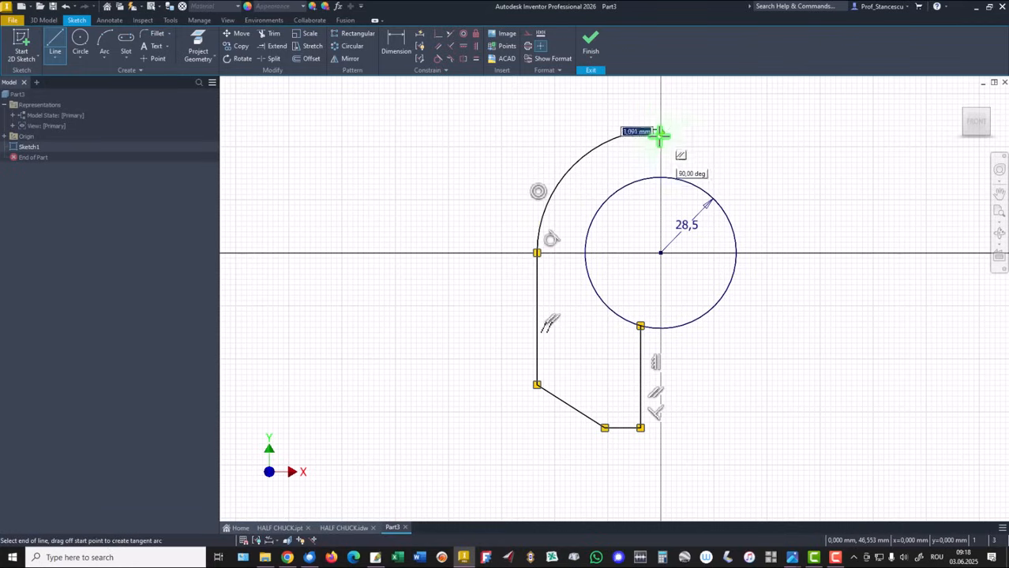
double_click(660, 179)
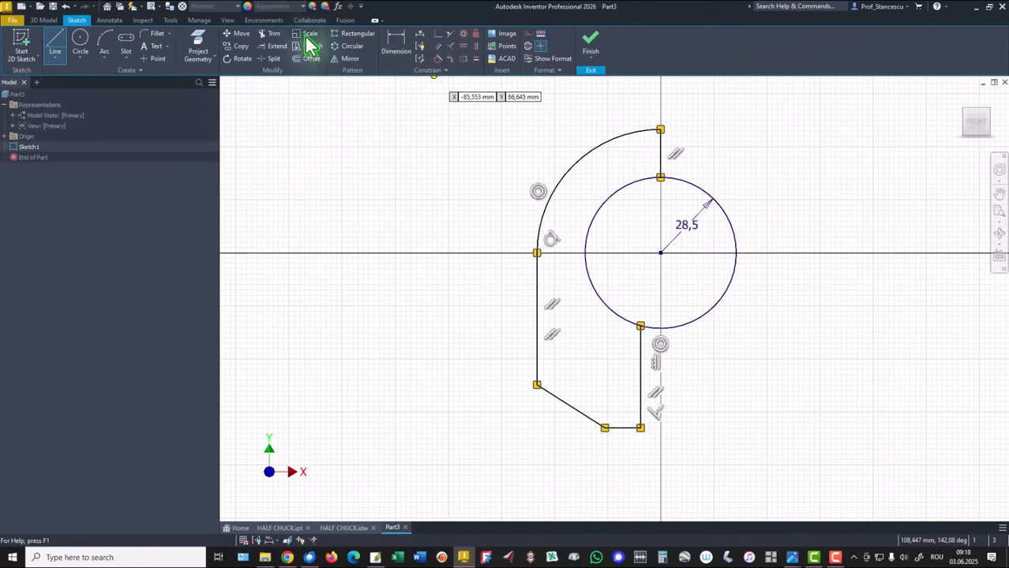
Trim away the right half of the circle.
click(271, 35)
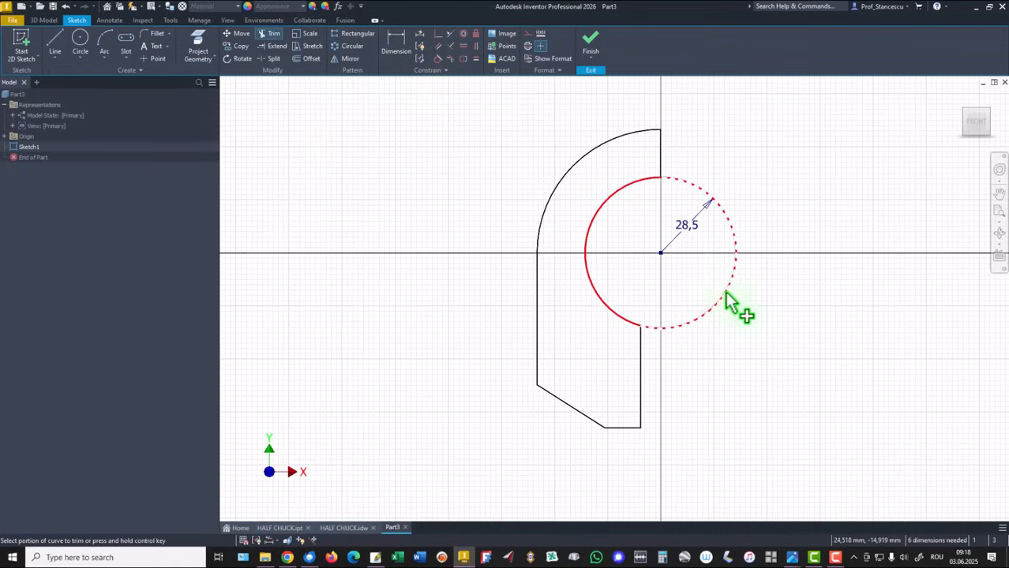
click(725, 296)
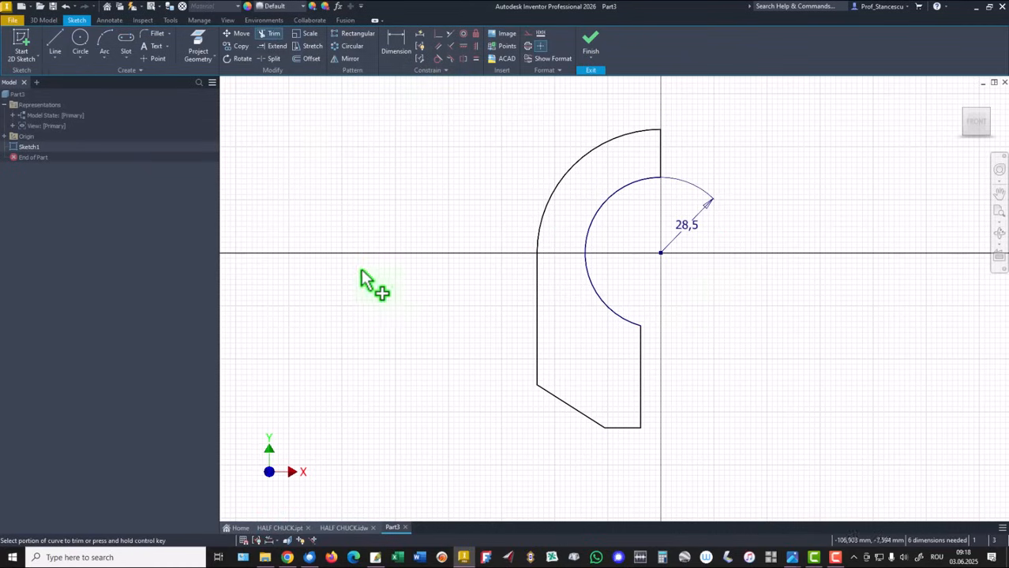
Dimension the inner vertical line's horizontal distance from the centre point as 10 mm.
click(395, 45)
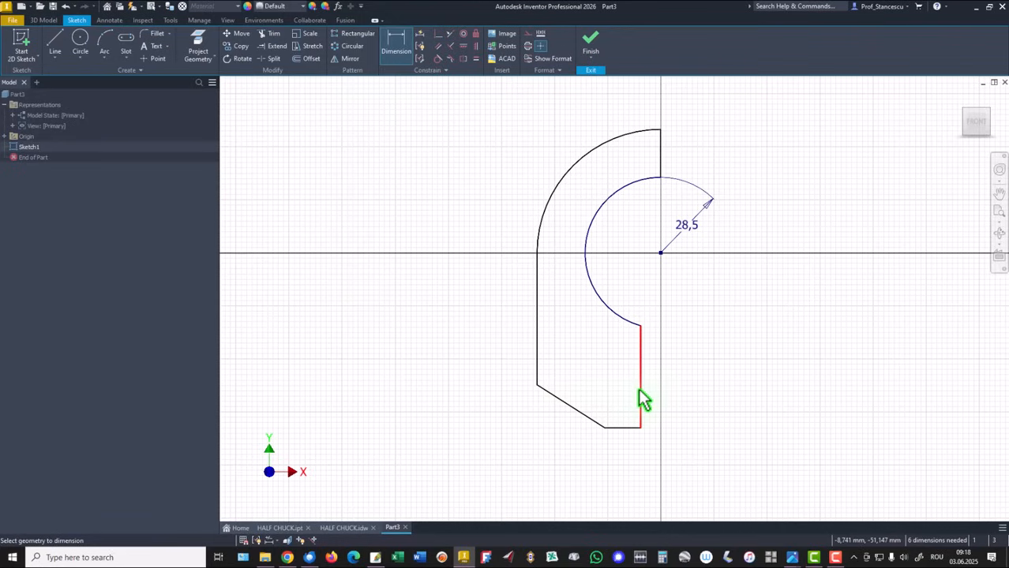
click(640, 392)
click(661, 254)
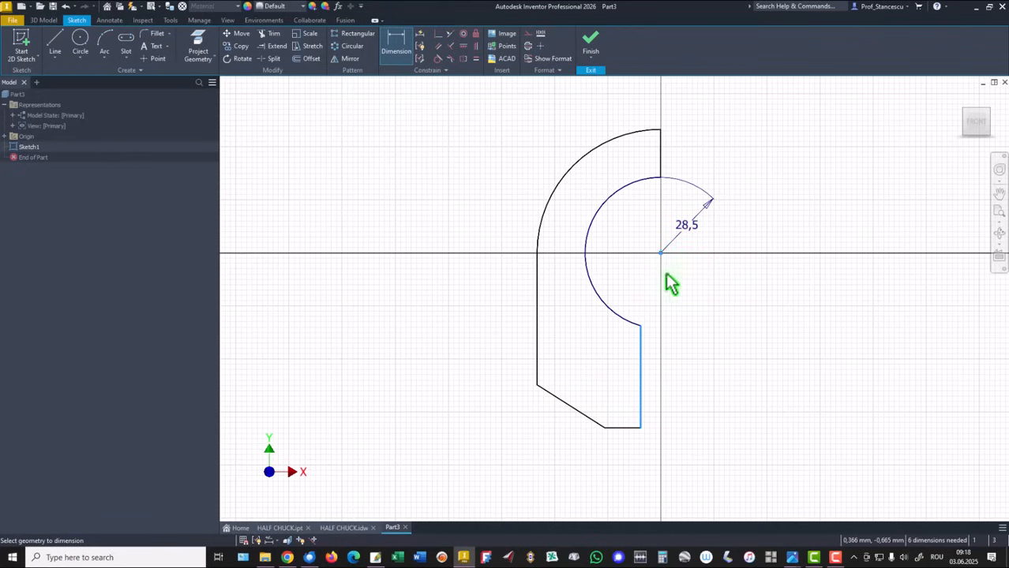
click(699, 464)
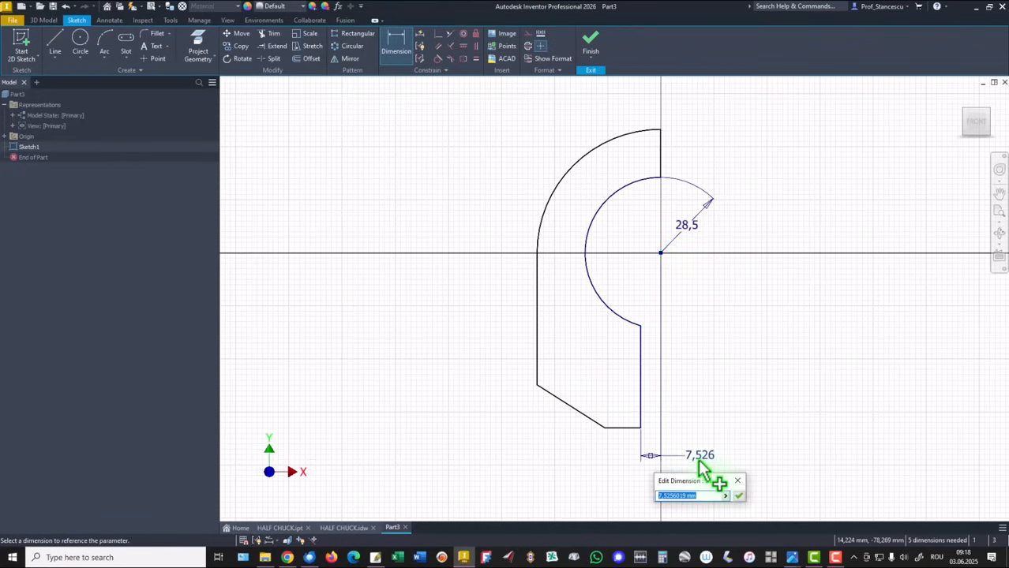
key(Return)
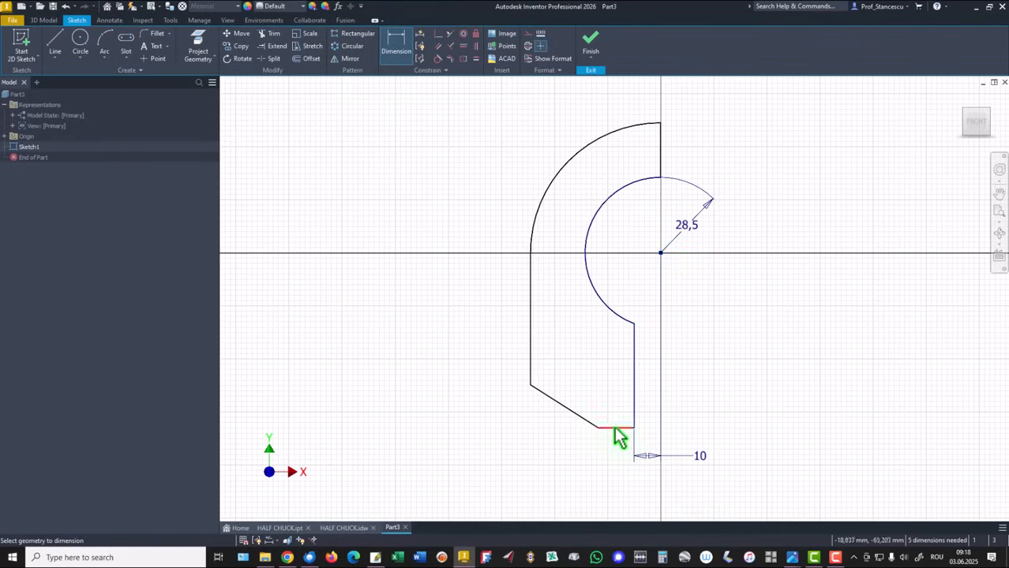
Dimension the bottom horizontal line's length as 13 mm.
click(616, 430)
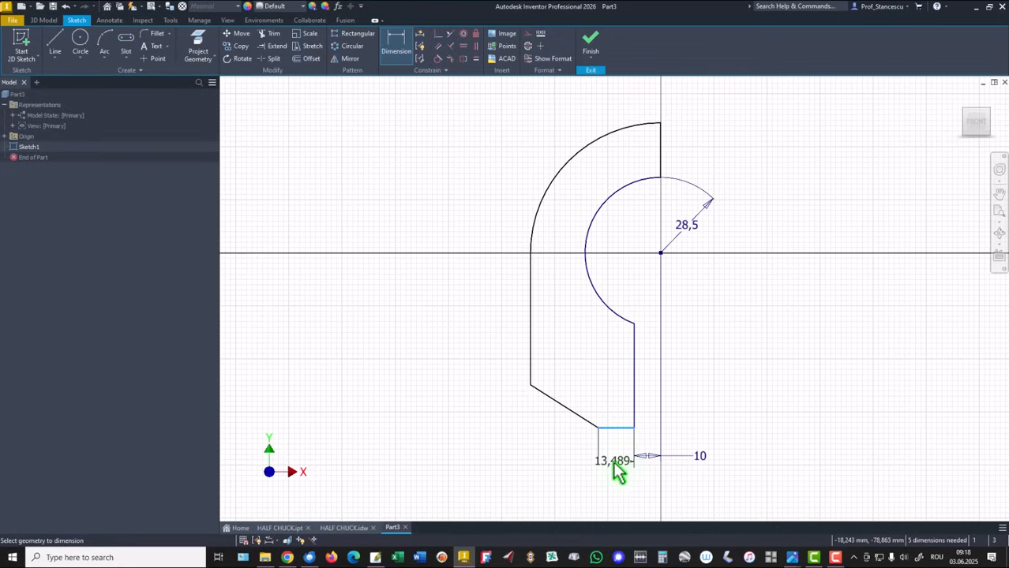
click(618, 471)
text(13)
key(Return)
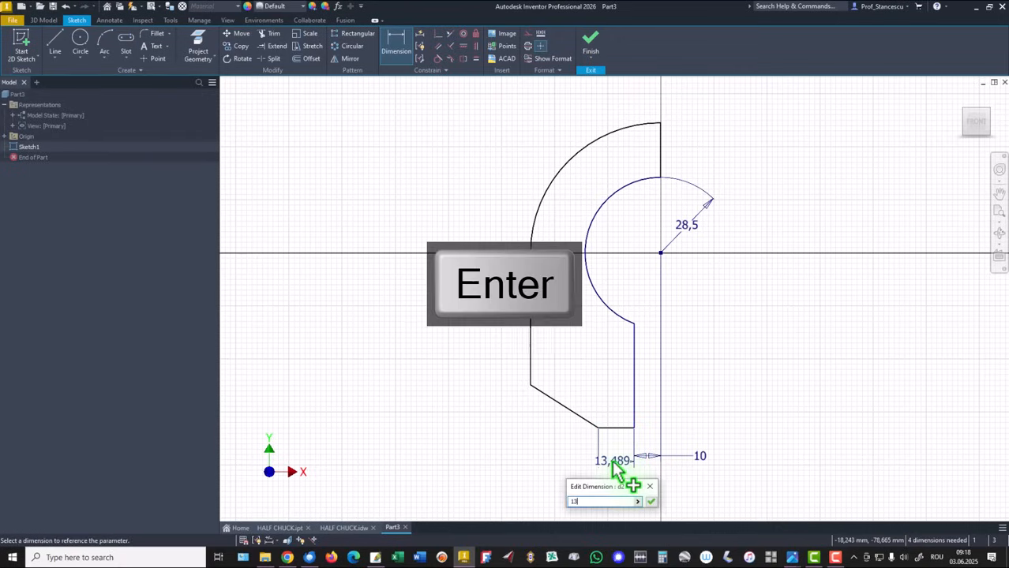
Dimension the angle between the slanted line and the bottom line as 30°.
click(580, 416)
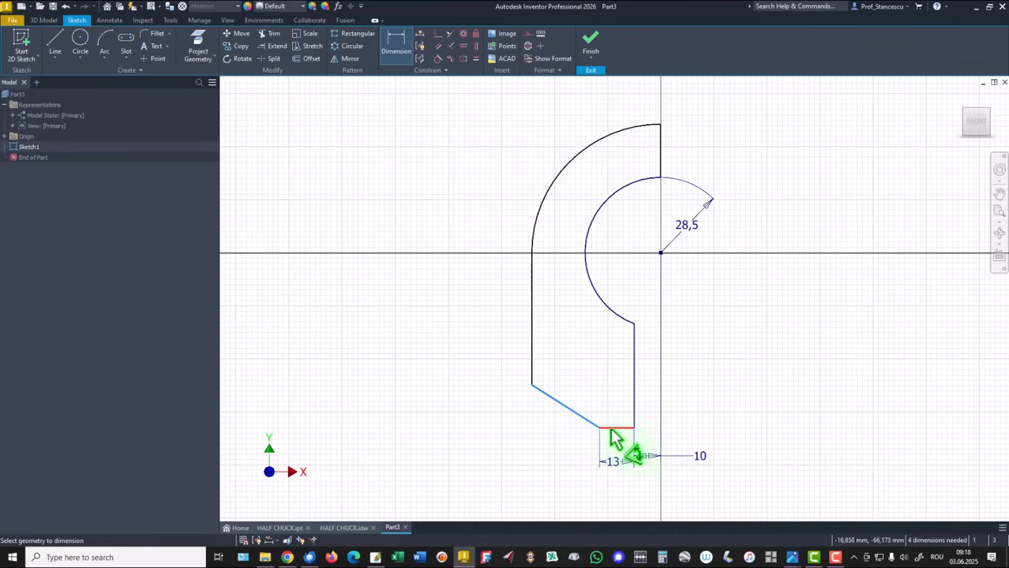
click(613, 428)
click(492, 394)
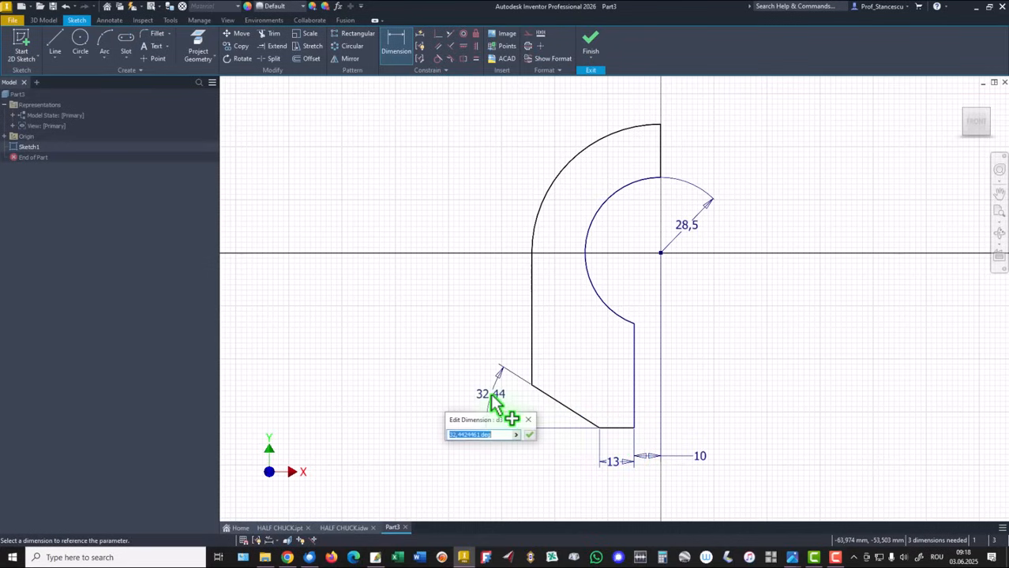
text(30)
key(Return)
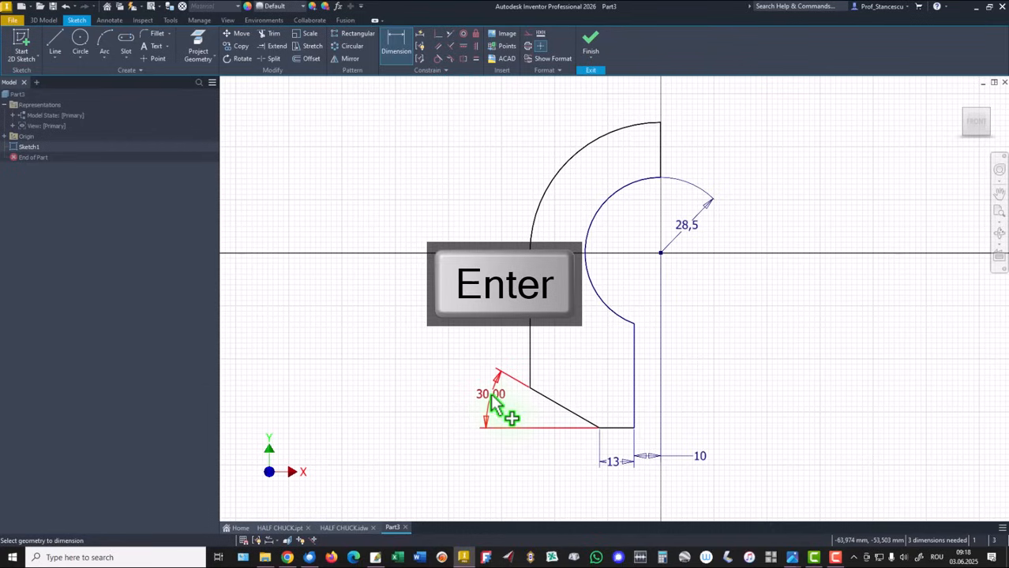
Dimension the outer arc's radius as 82 mm and exit the dimension command.
click(540, 199)
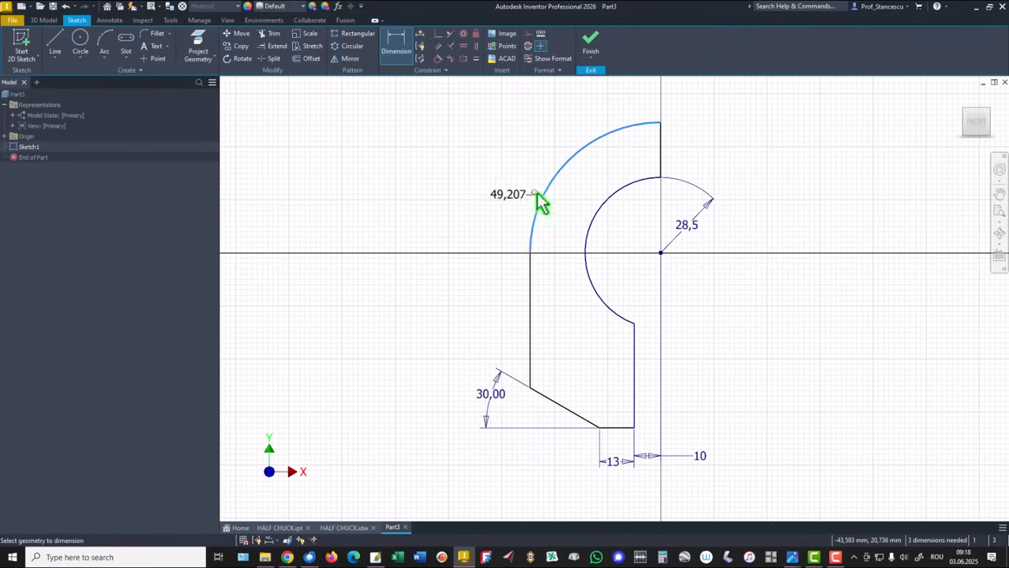
click(579, 208)
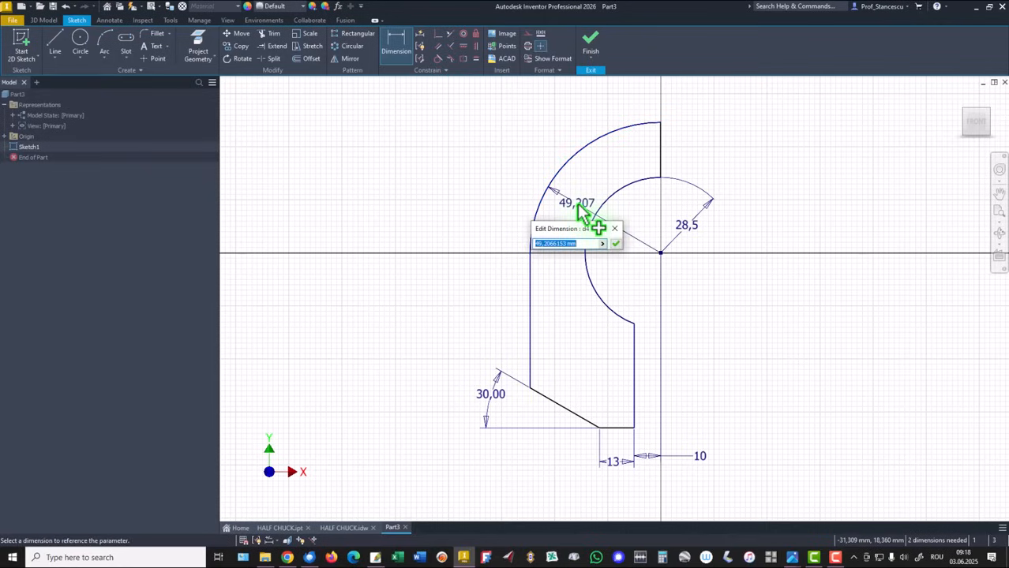
text(82)
key(Return)
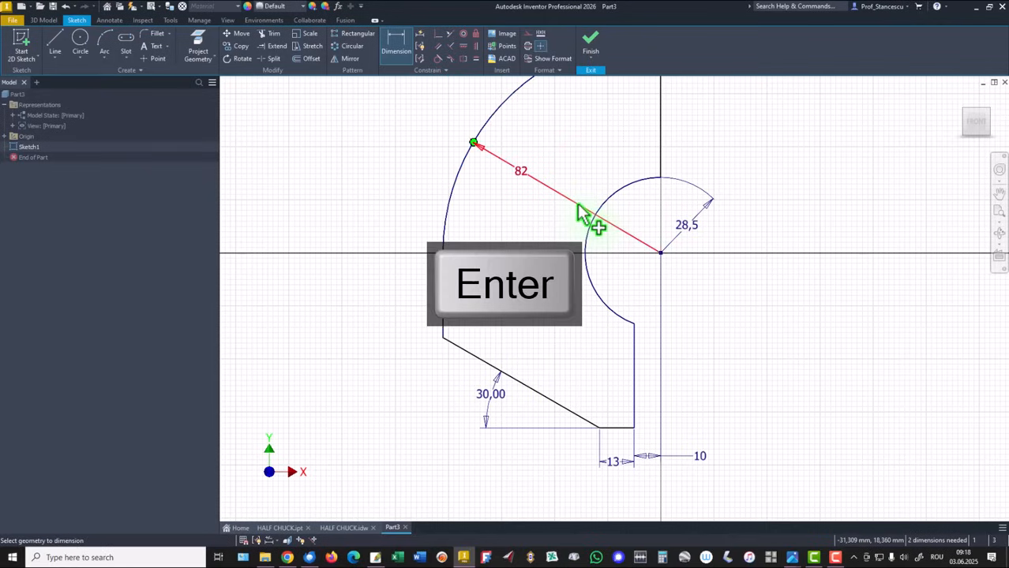
scroll(600, 266, down, 2)
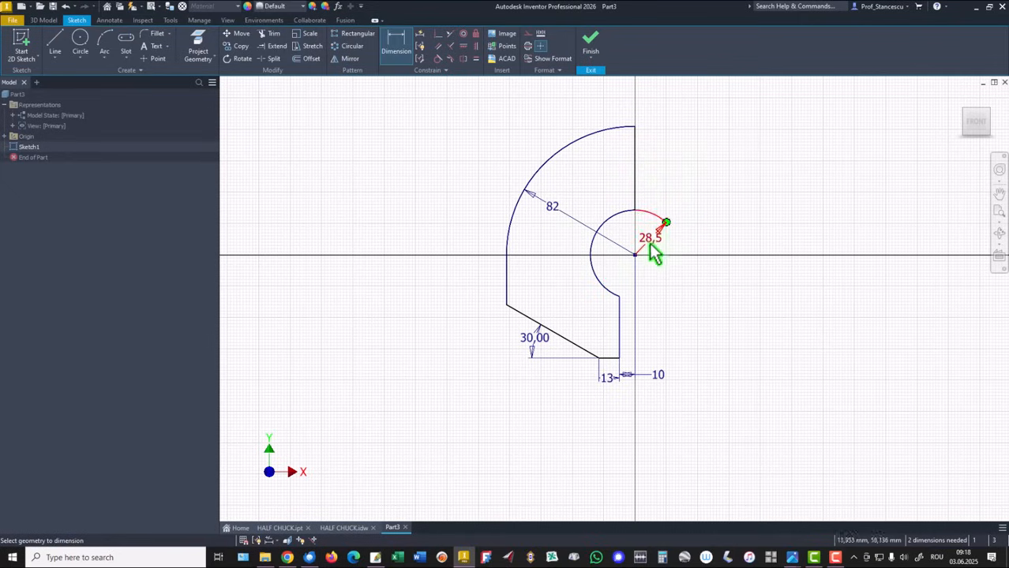
right_click(690, 175)
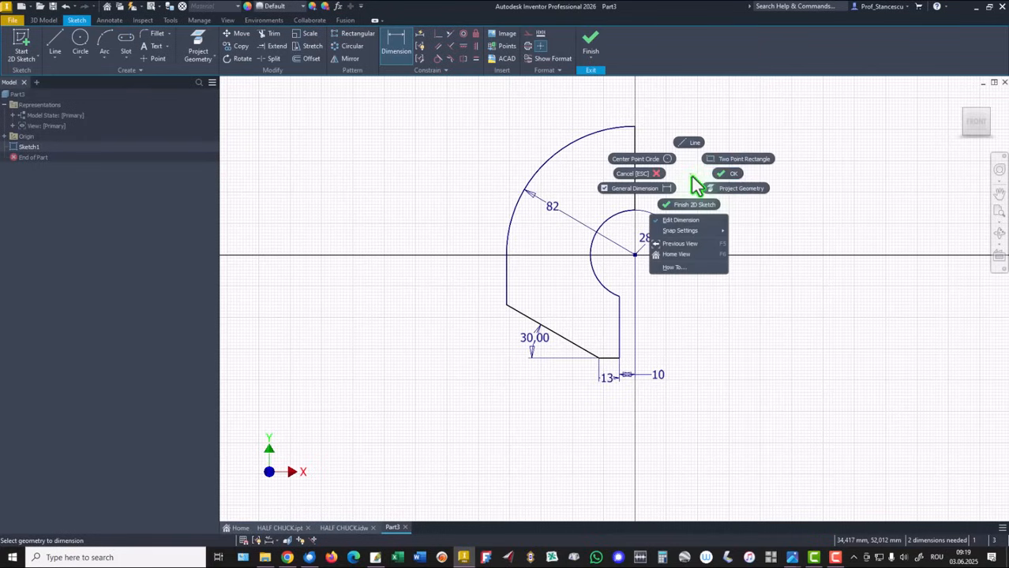
click(732, 176)
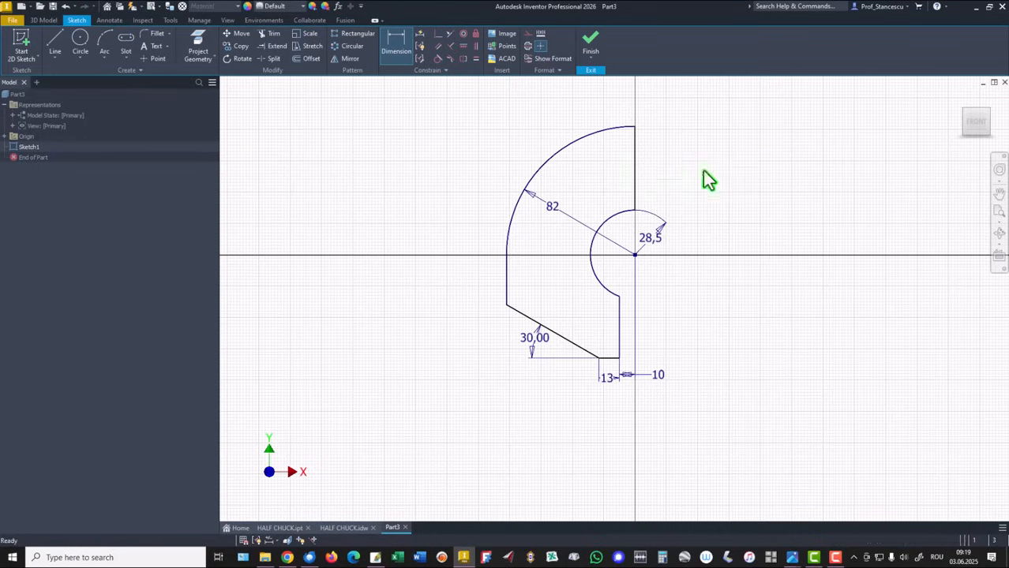
Constrain the upper vertical line to be collinear with the vertical axis through the centre point.
drag(636, 162, 659, 166)
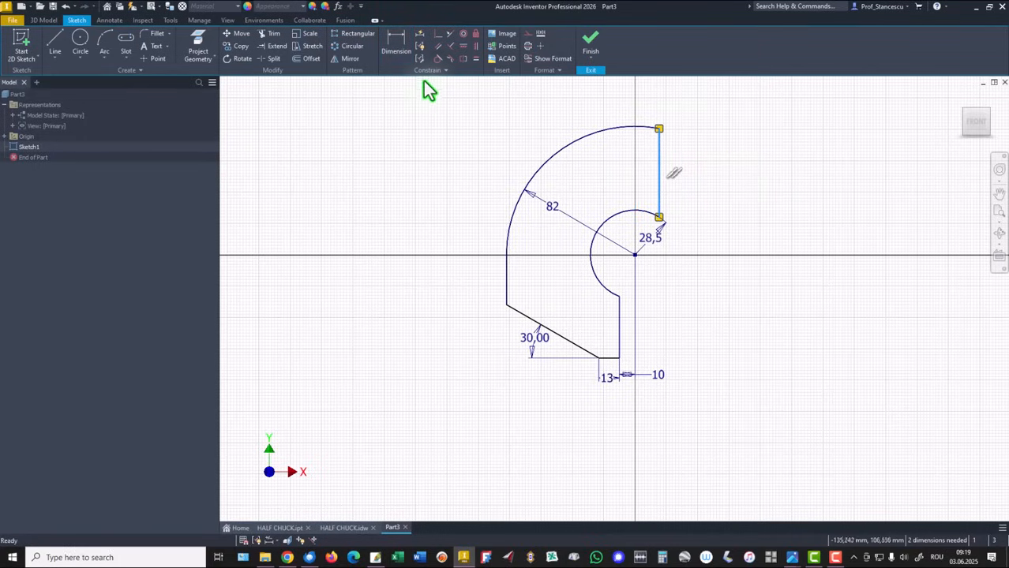
click(438, 34)
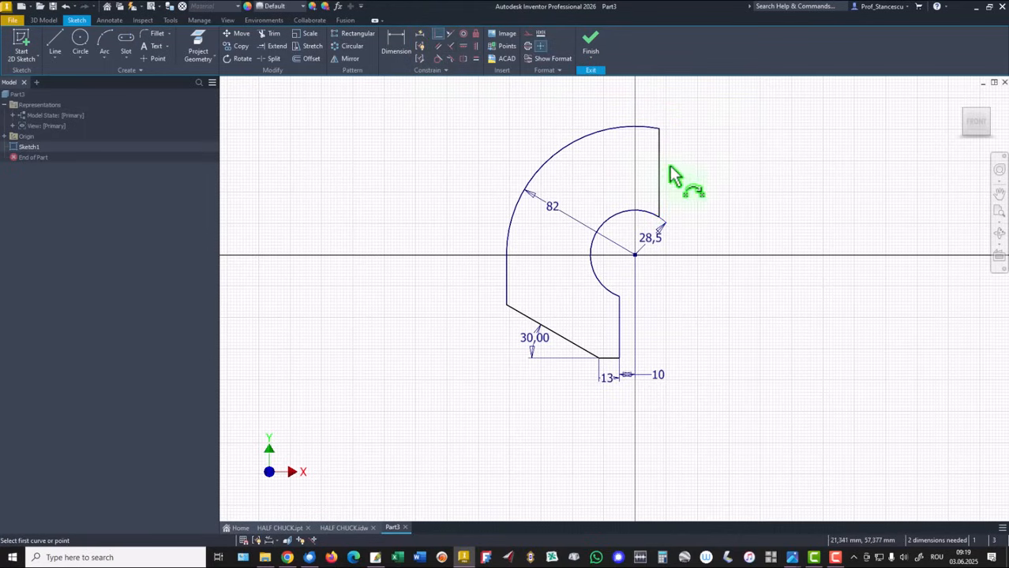
click(660, 191)
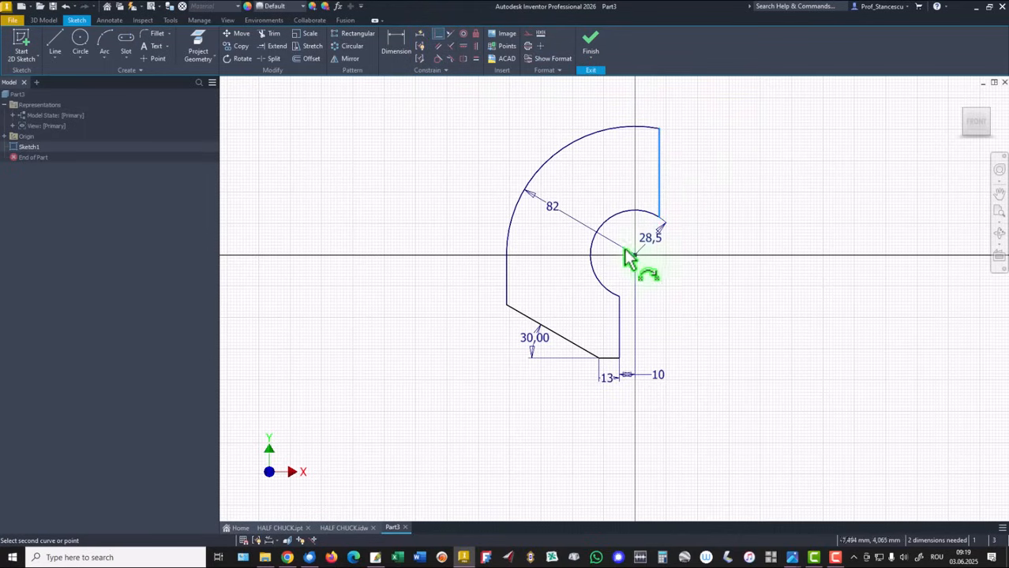
click(635, 254)
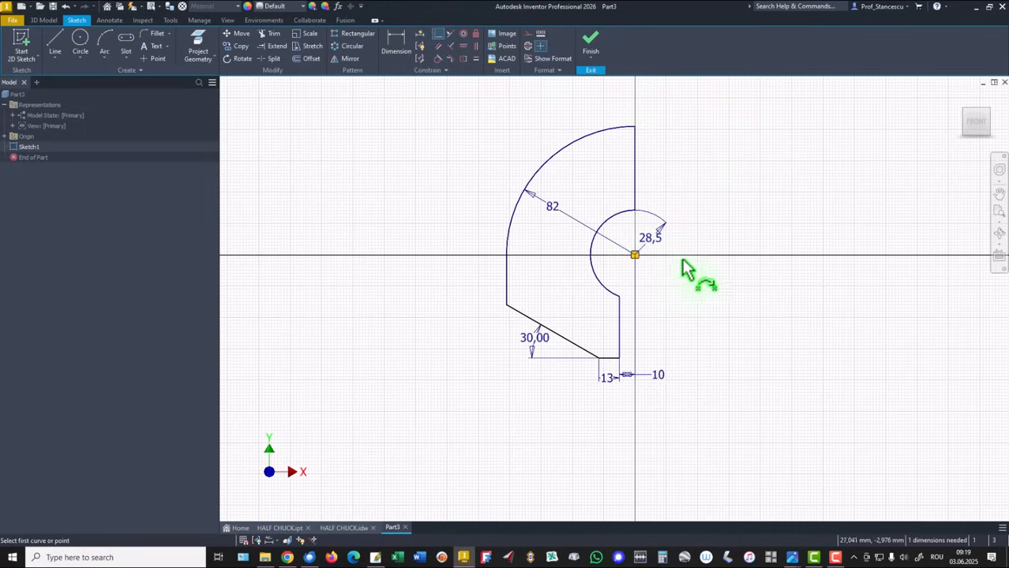
Dimension the overall height from the bottom line to the top end of the outer arc as 164 mm.
click(397, 46)
click(610, 358)
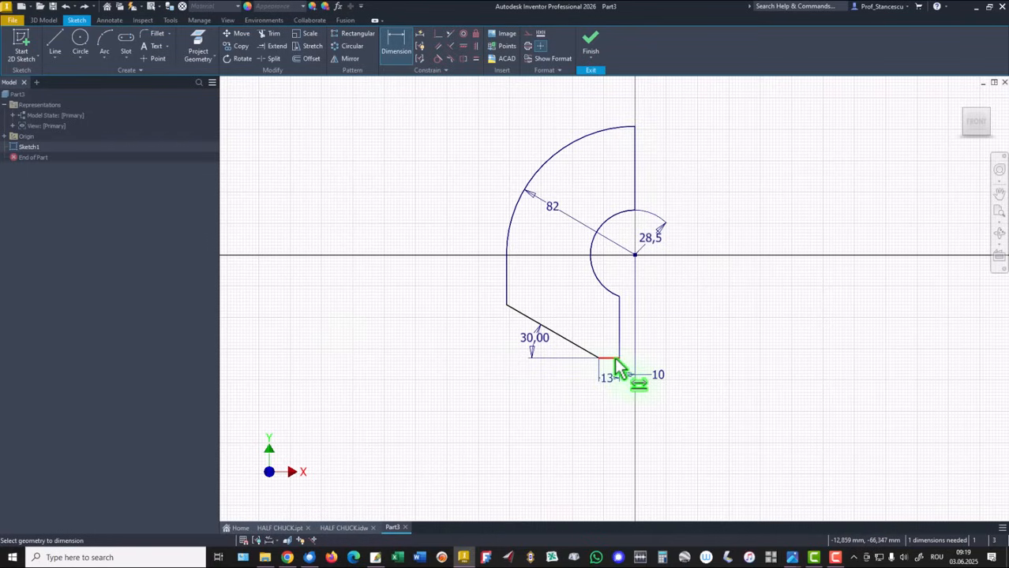
click(635, 127)
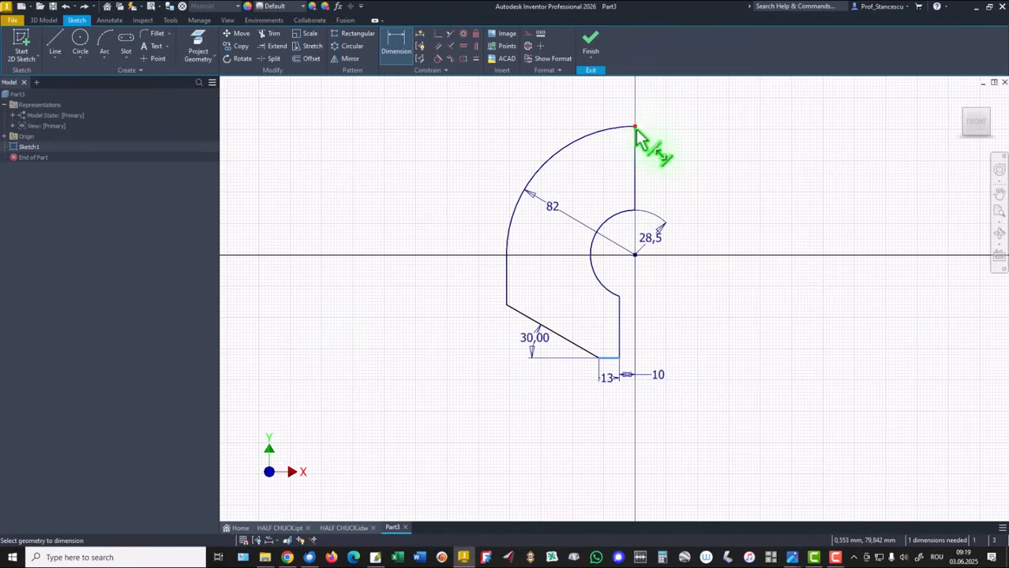
click(702, 241)
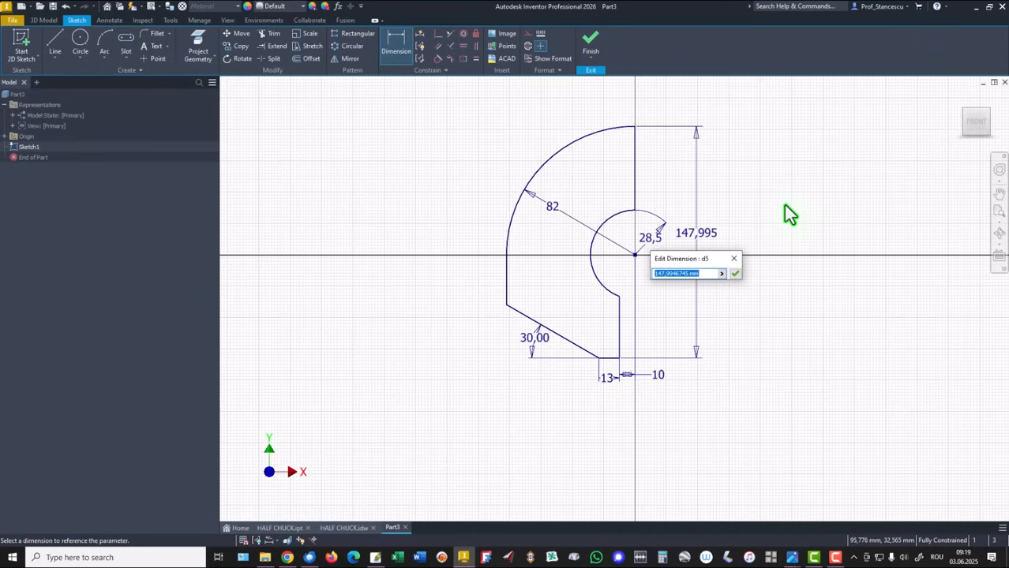
text(164)
key(Return)
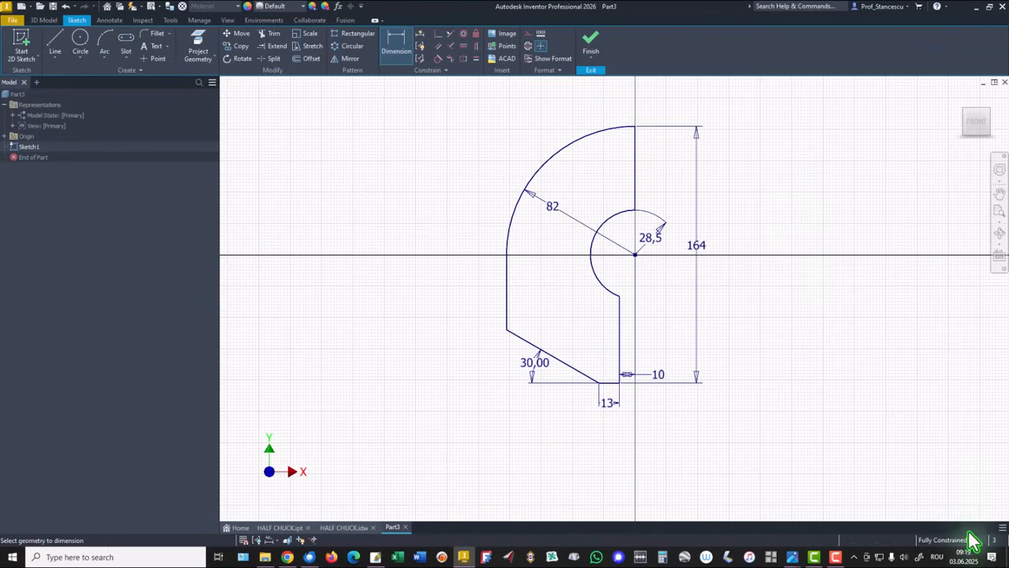
Finish the sketch and extrude the profile 227 mm in the opposite direction.
click(590, 41)
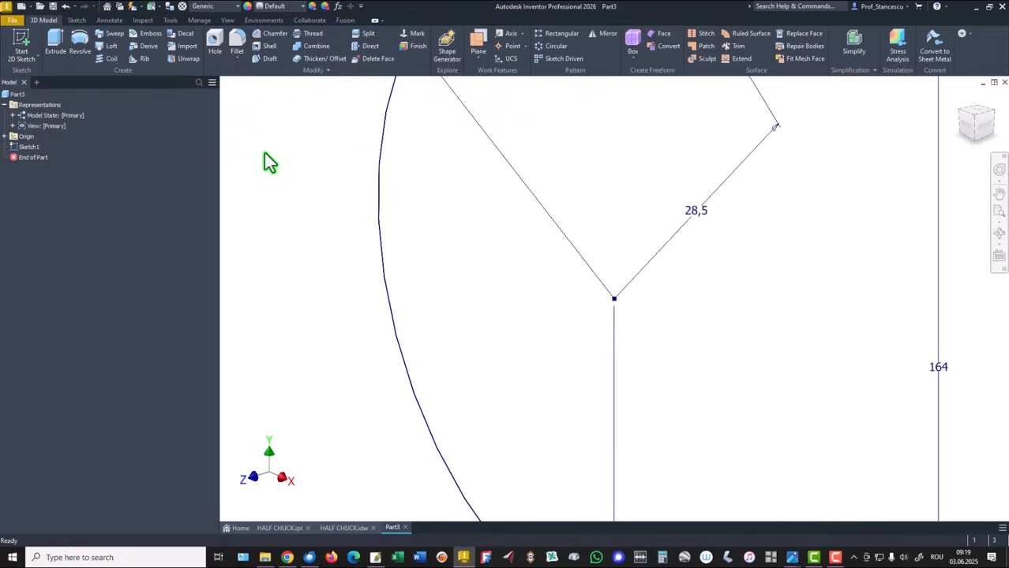
key(F6)
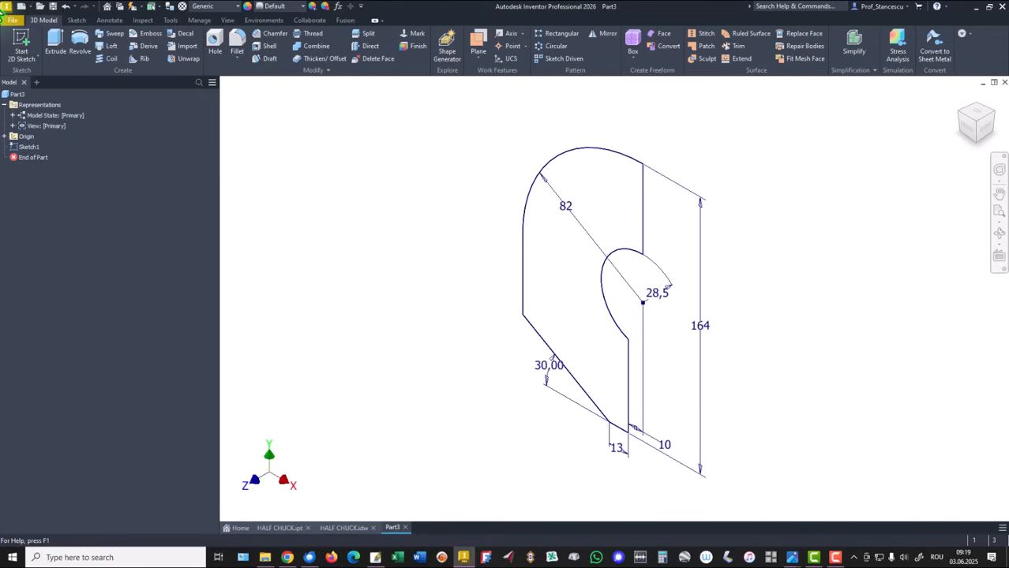
click(56, 46)
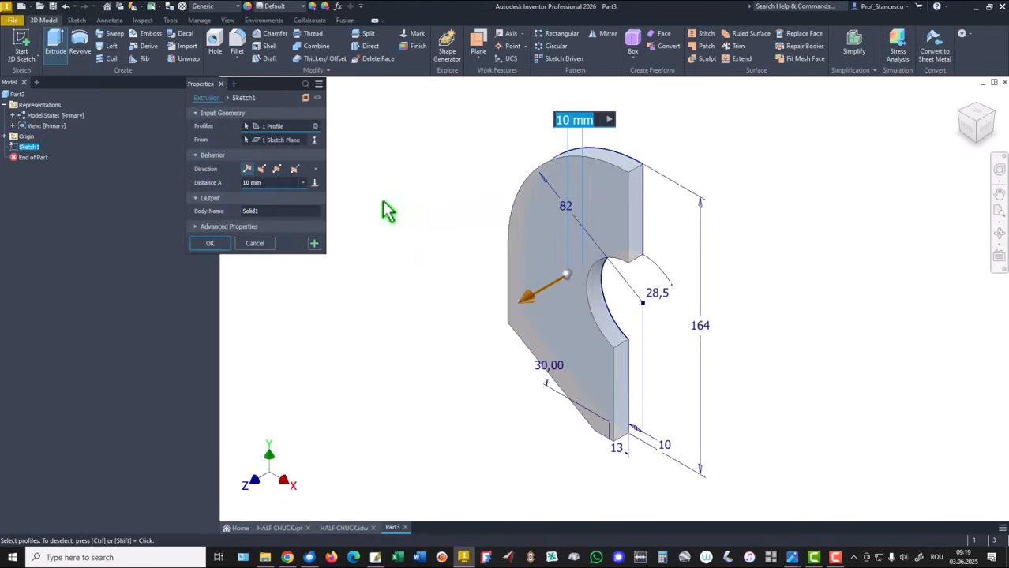
click(262, 169)
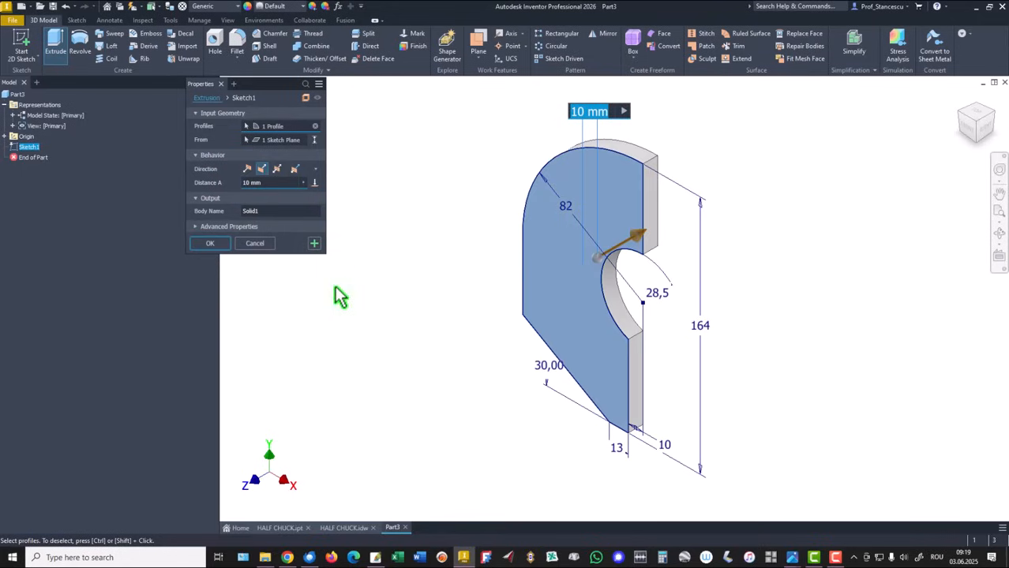
text(227)
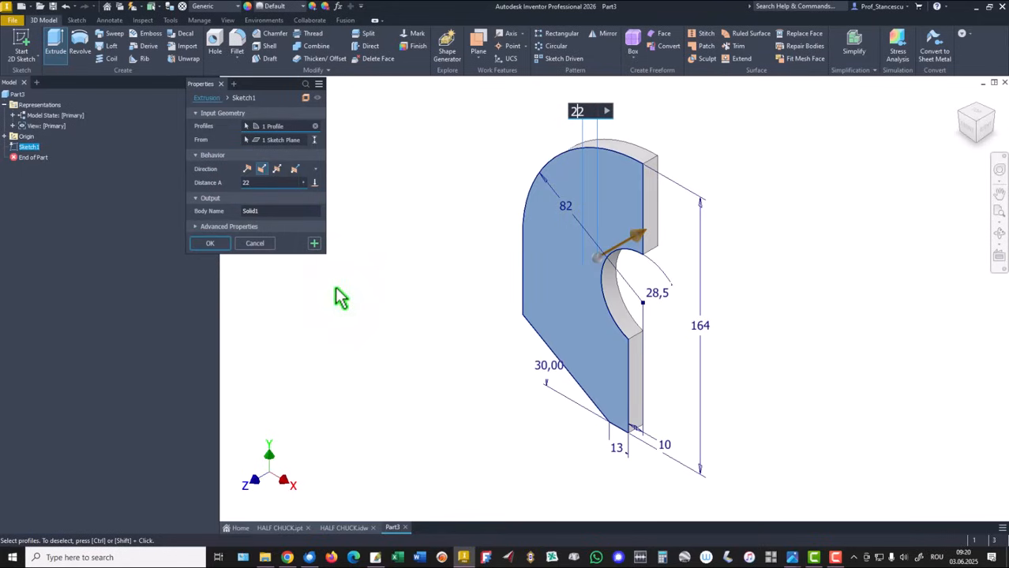
click(205, 245)
key(F6)
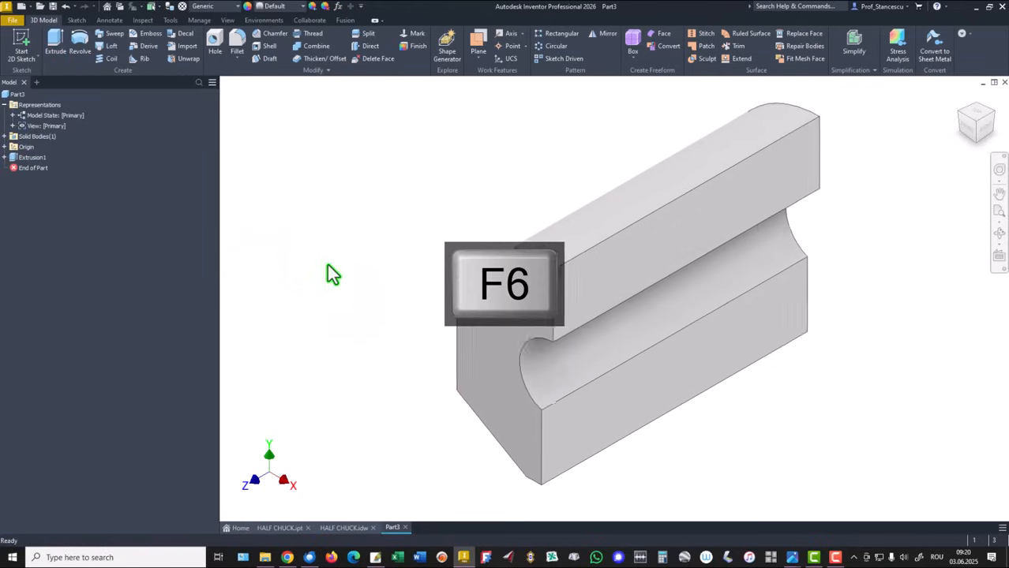
Compare with the drawing, then sketch a circle of radius 44 centred on the origin on the part's front face.
click(344, 528)
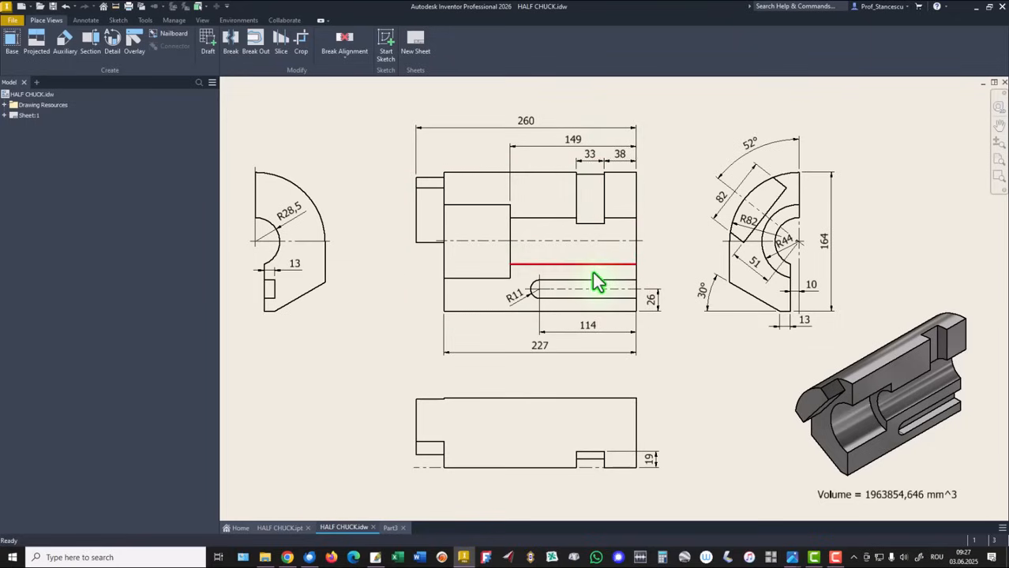
click(392, 528)
click(507, 444)
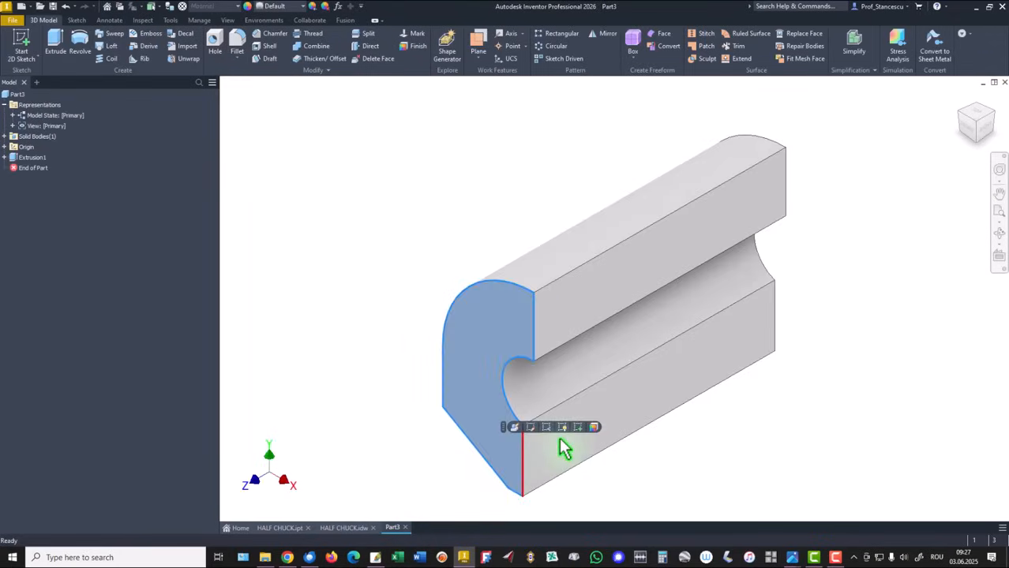
click(578, 427)
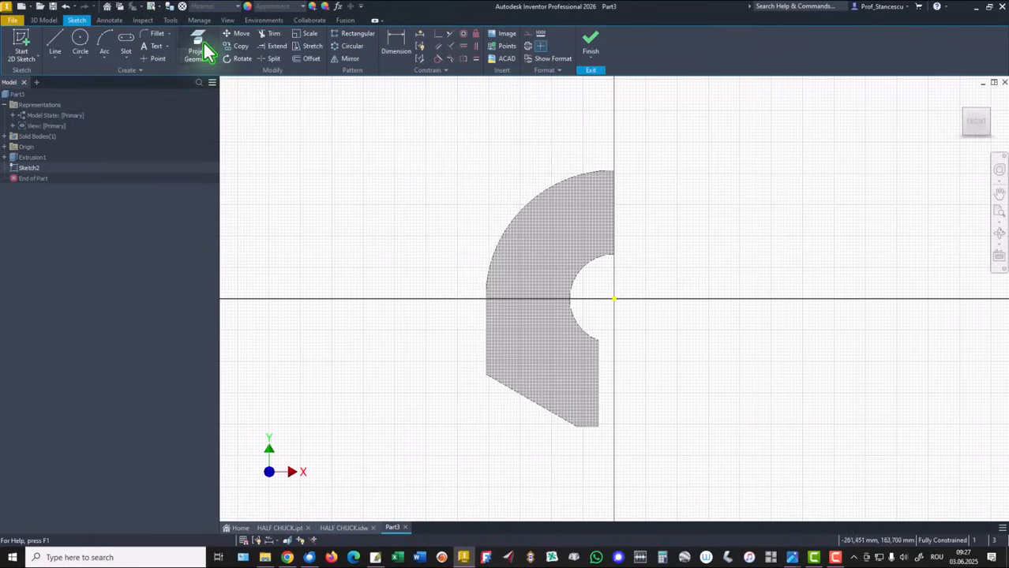
click(81, 41)
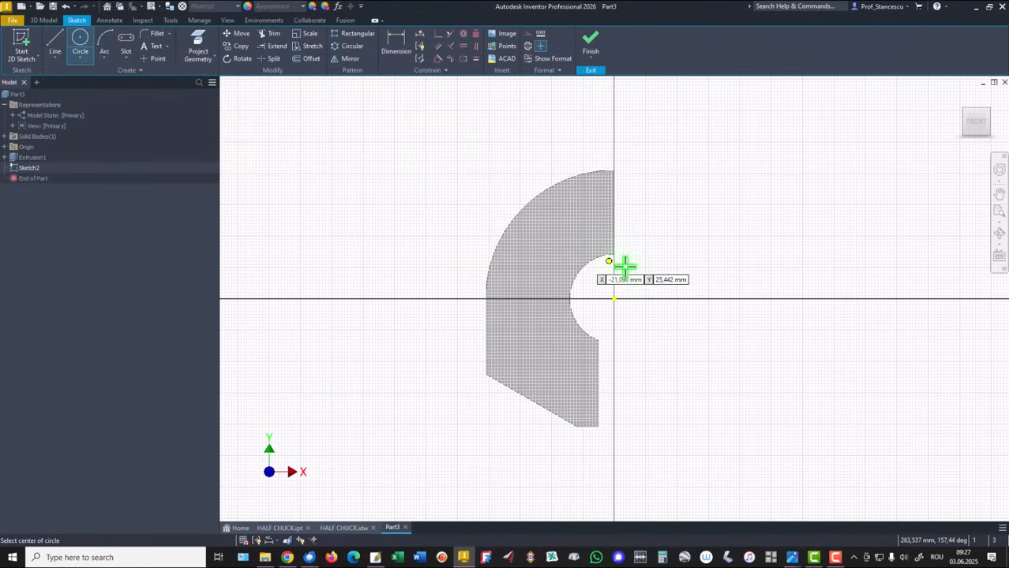
click(614, 298)
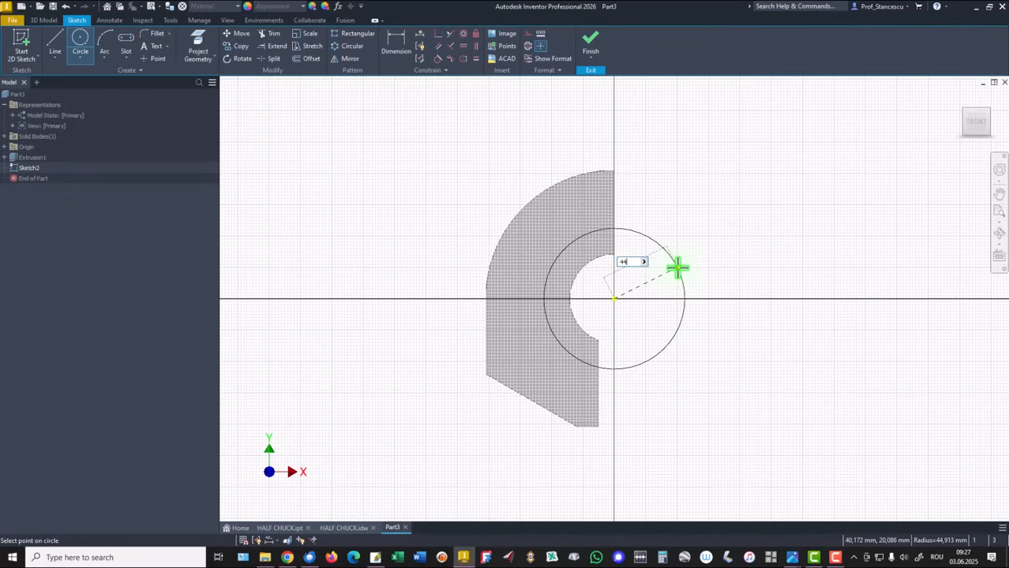
key(Return)
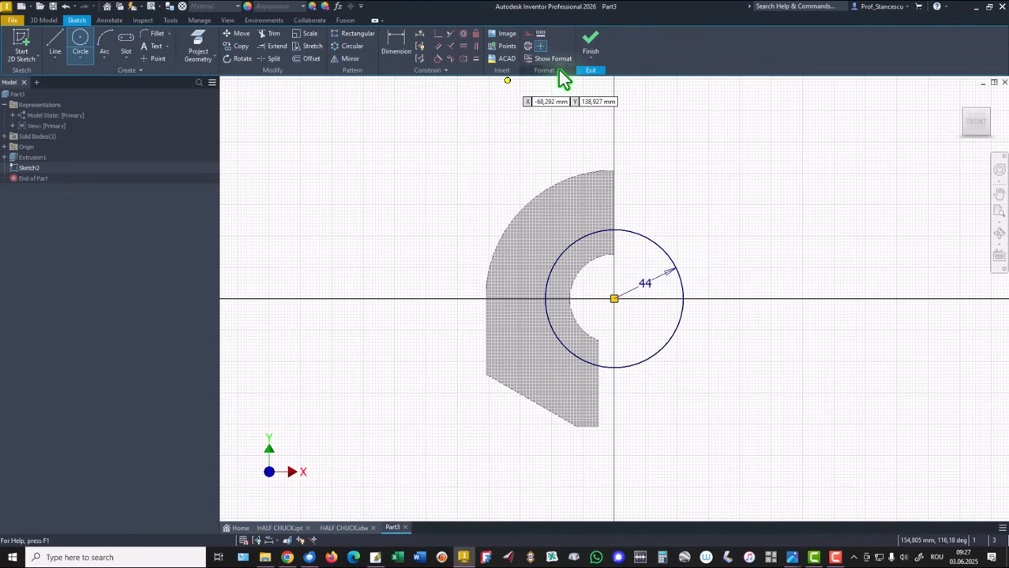
click(591, 44)
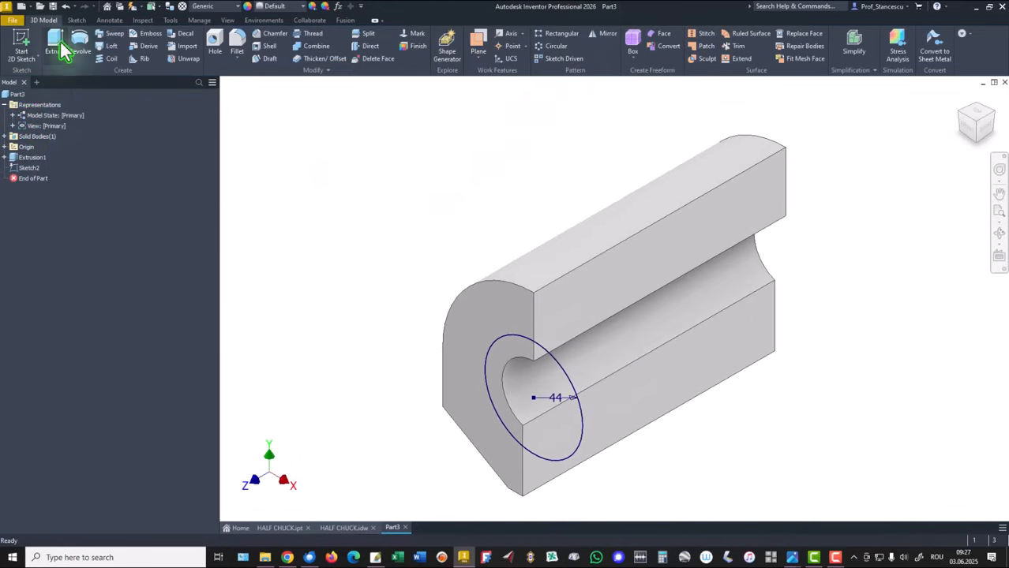
Cut-extrude the circle in the opposite direction to a depth of 227 mm-149.
click(57, 49)
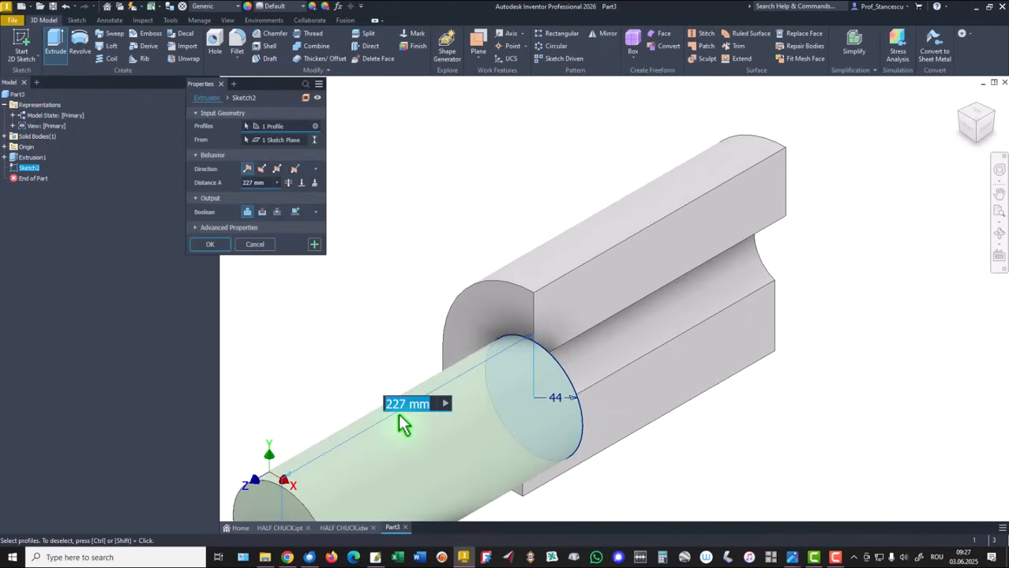
click(264, 169)
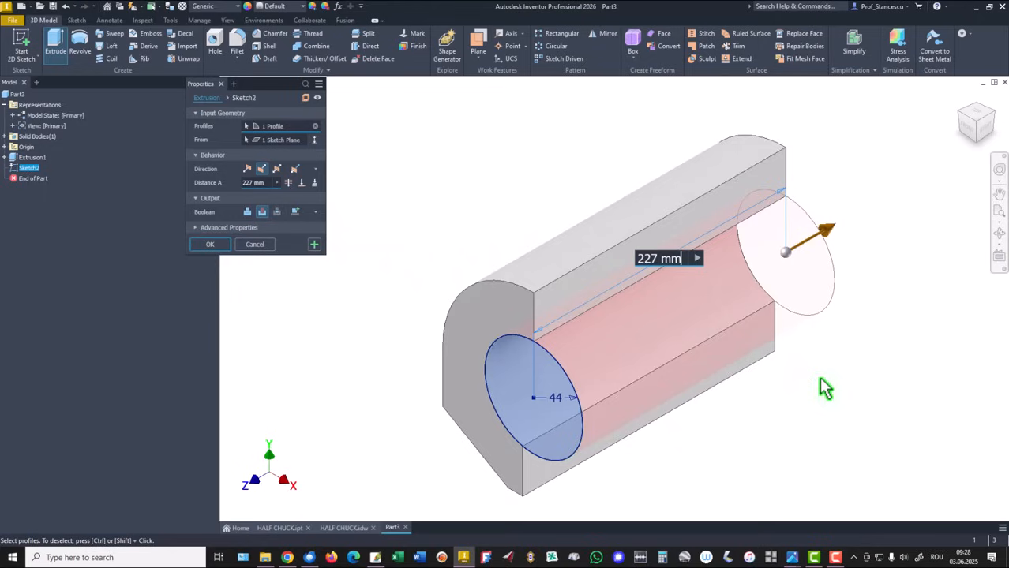
text(-)
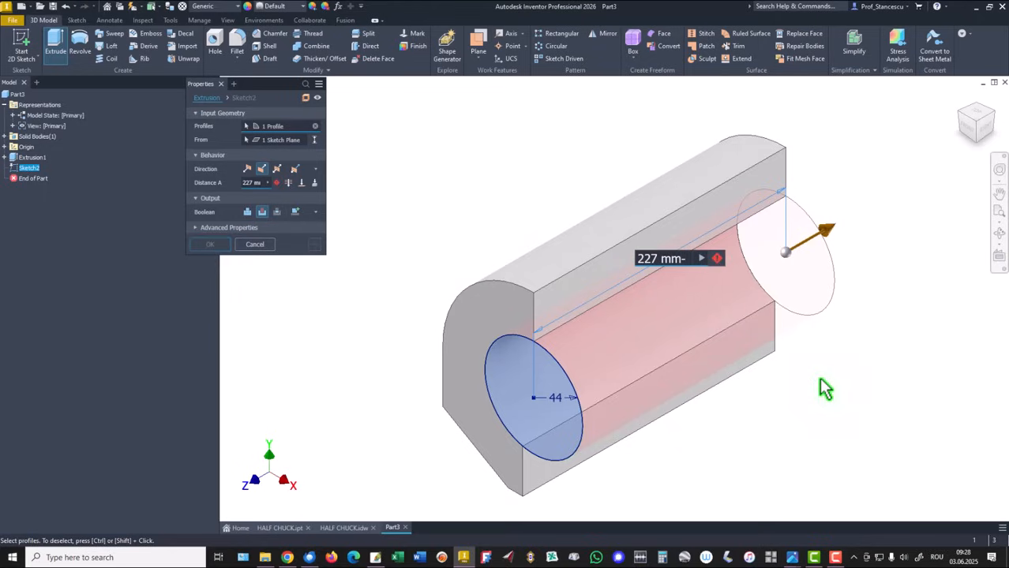
text(14)
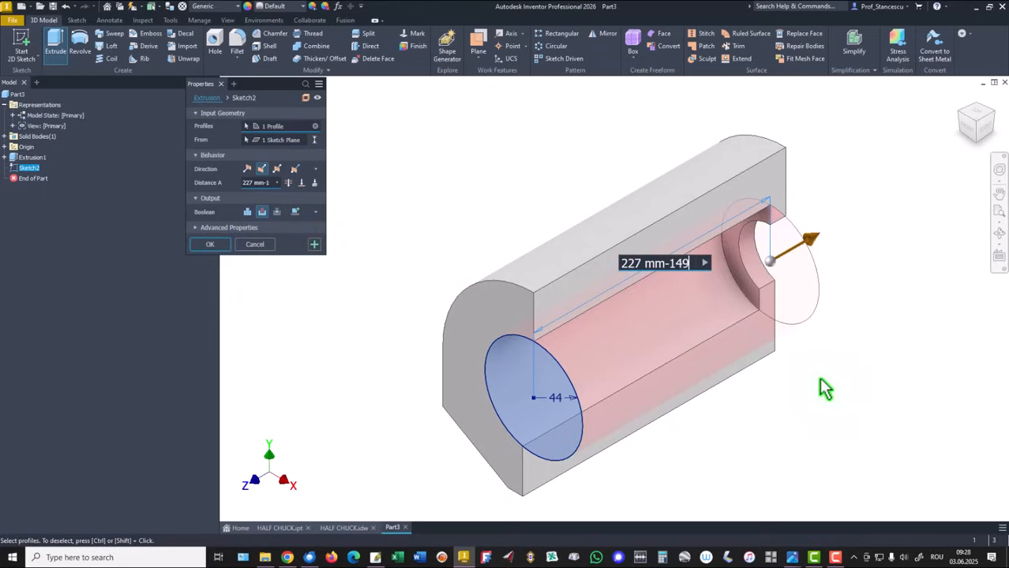
text(9)
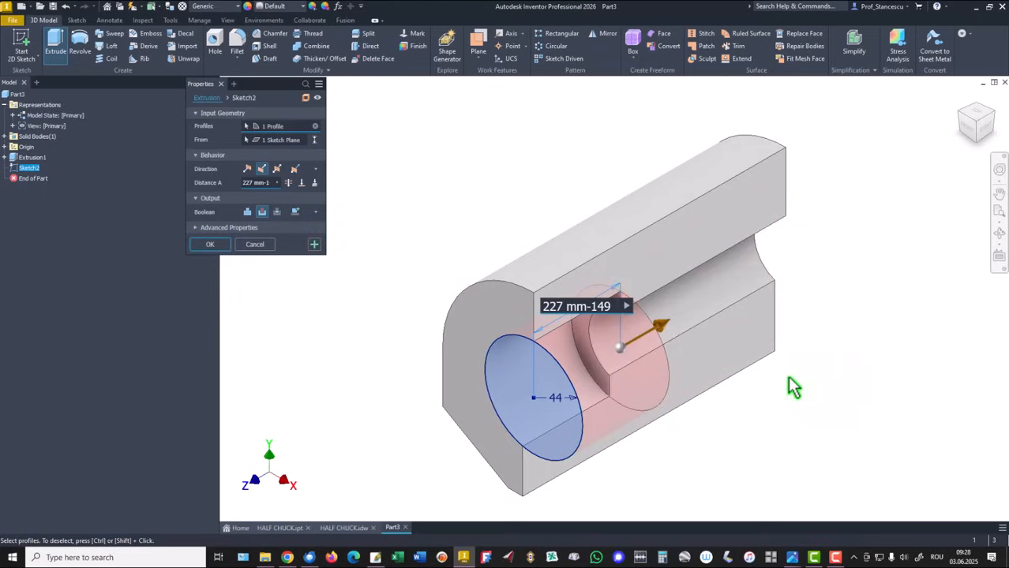
click(205, 245)
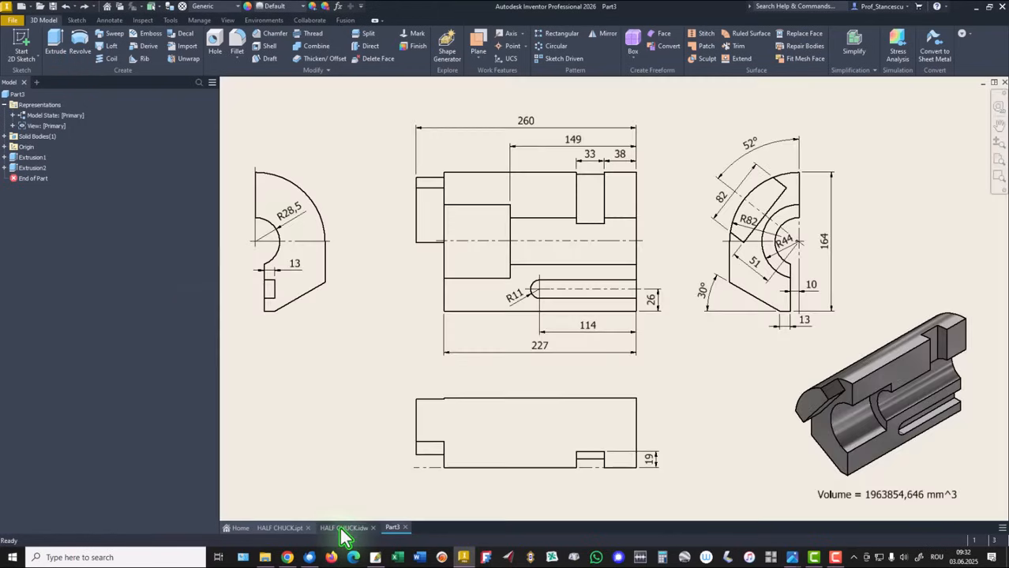
Check the drawing, then sketch a tilted three-point rectangle across the upper arc region on the part's front face.
click(342, 528)
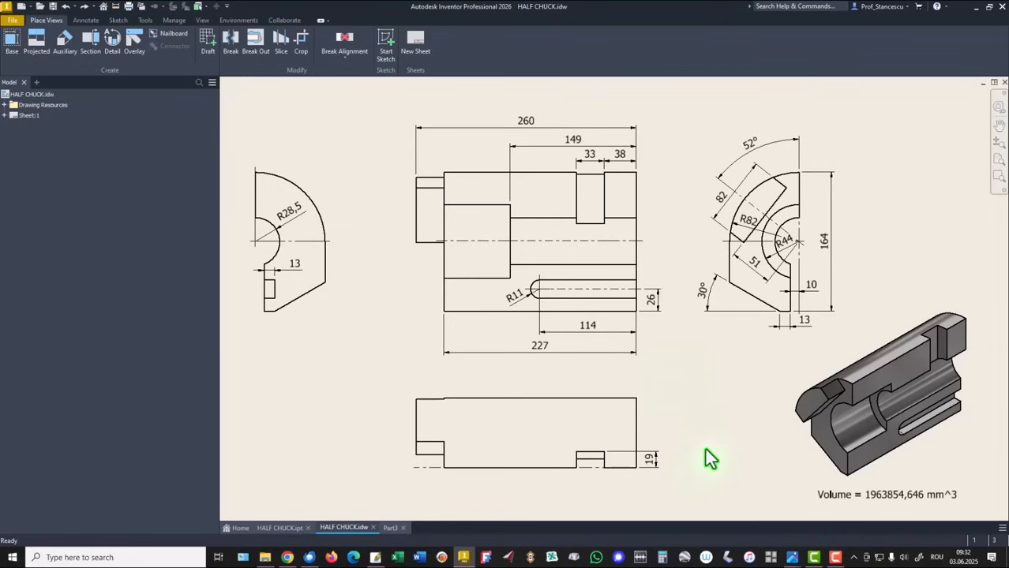
click(389, 528)
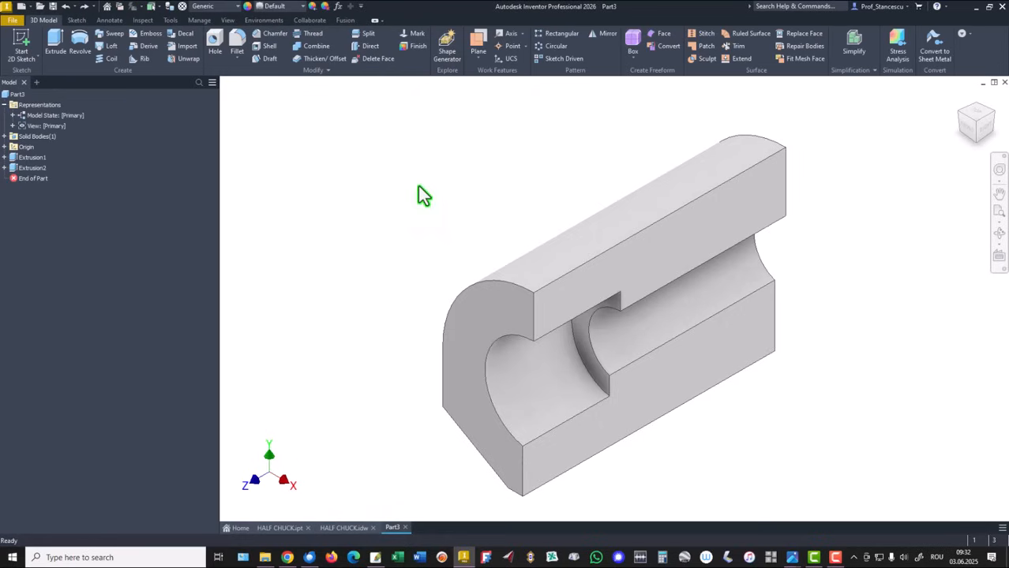
click(489, 318)
click(568, 310)
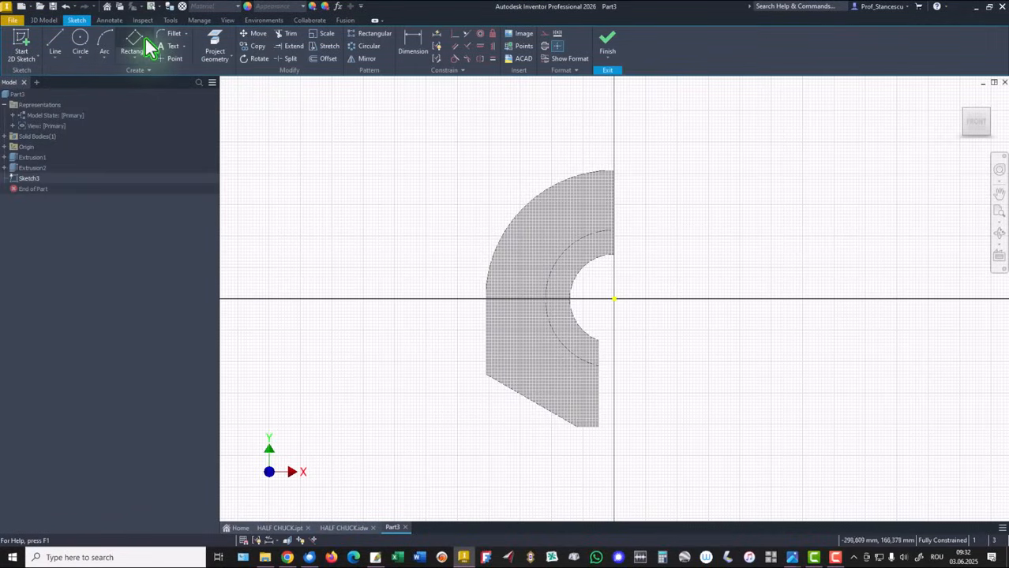
click(133, 60)
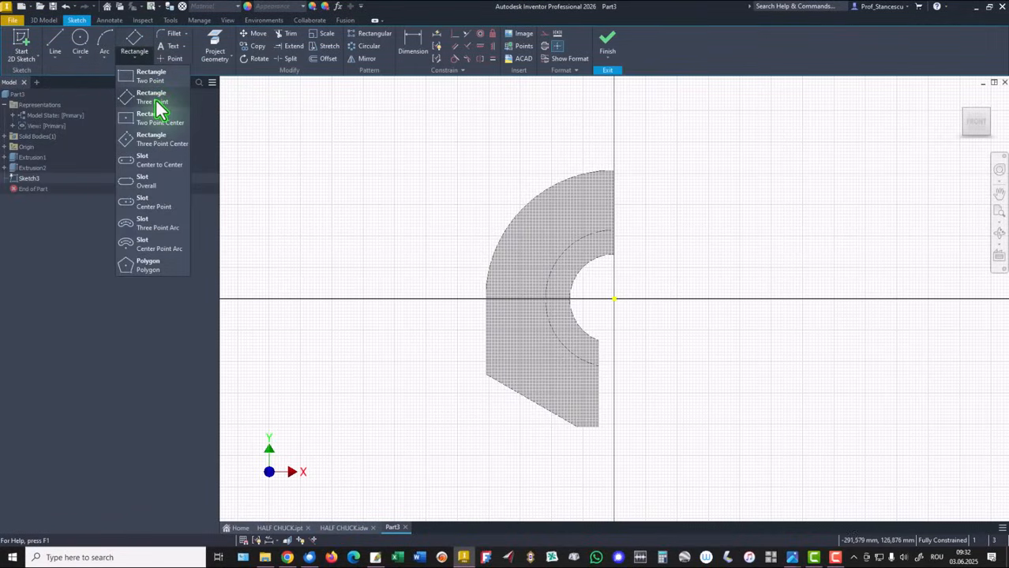
click(158, 100)
click(528, 168)
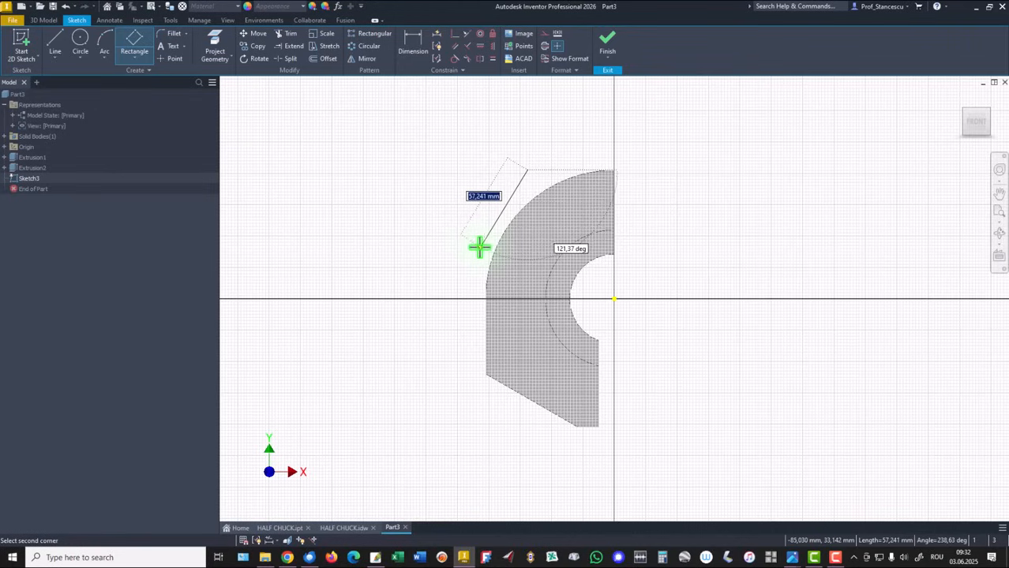
click(468, 232)
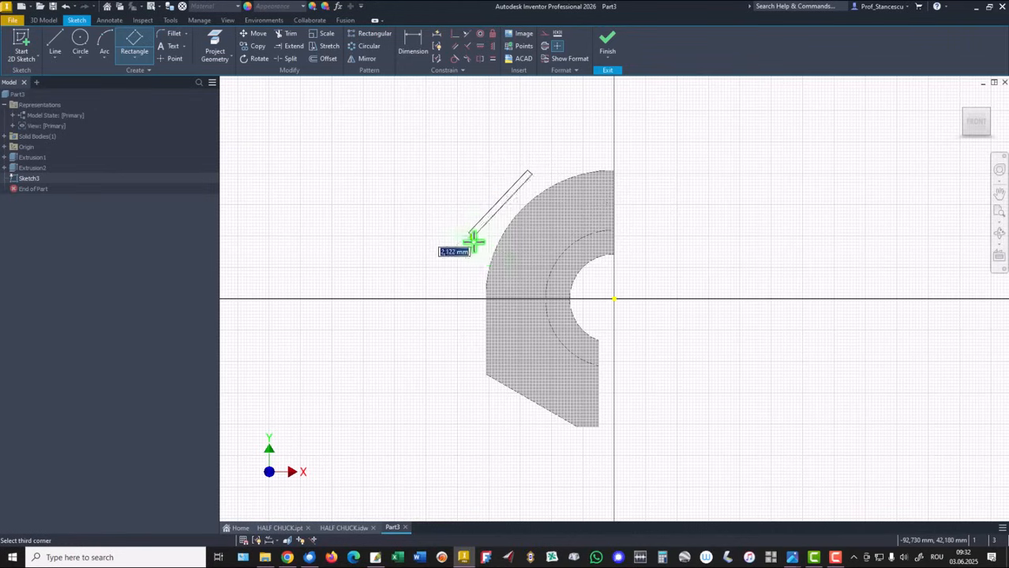
click(510, 272)
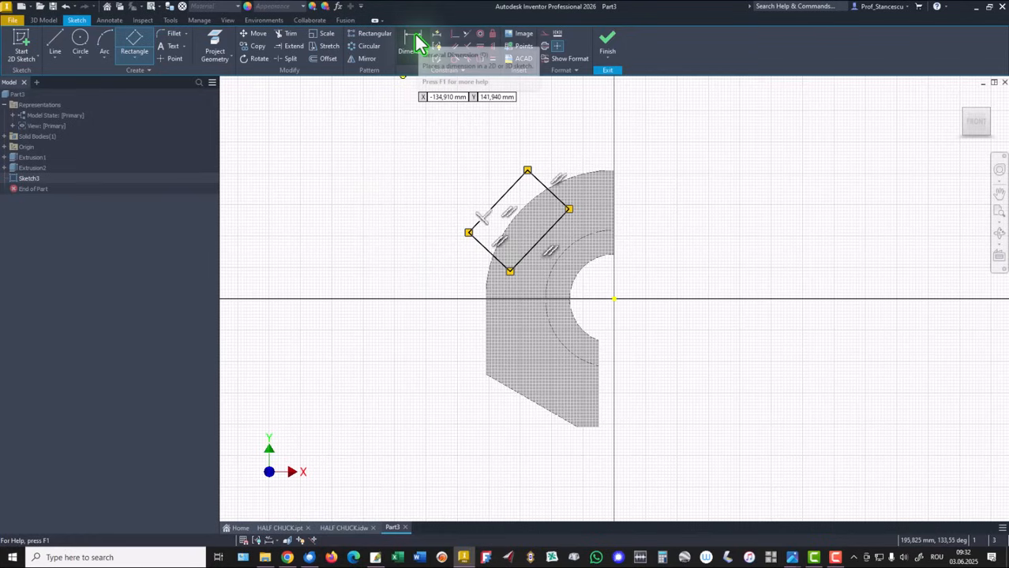
Draw a line joining the midpoints of the rectangle's long sides and constrain it to pass through the origin.
click(54, 44)
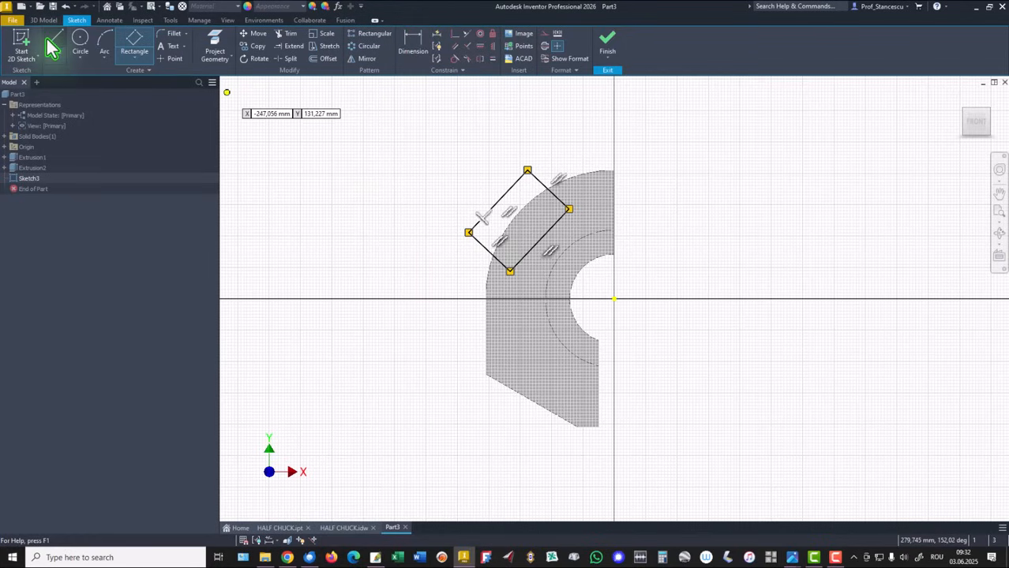
click(506, 210)
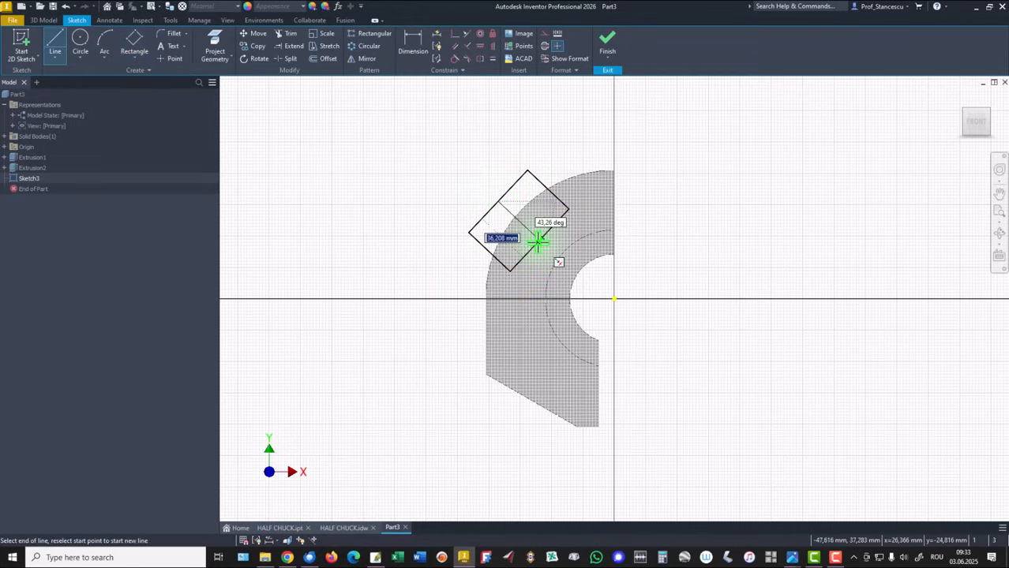
double_click(539, 240)
key(Escape)
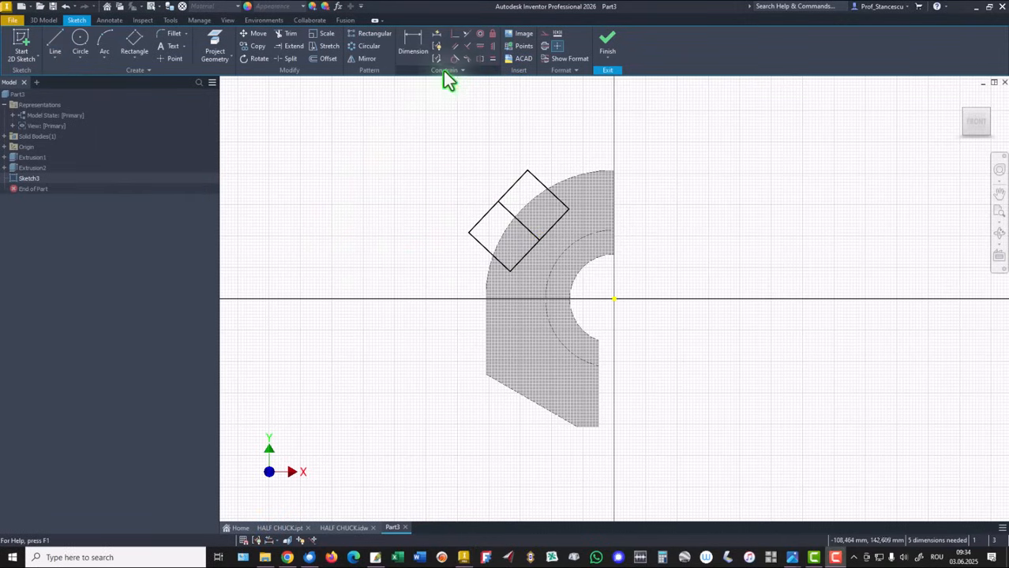
click(512, 217)
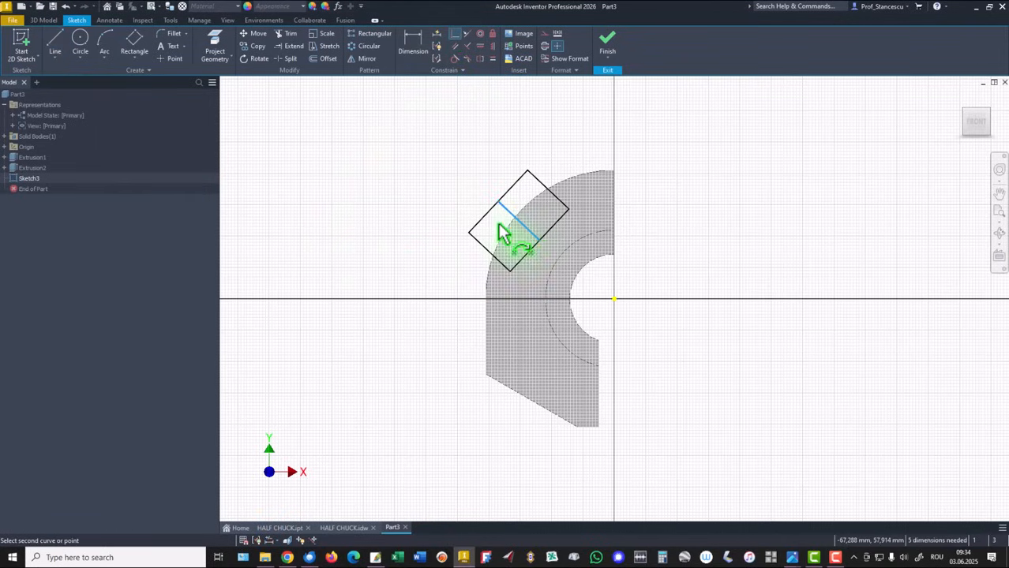
click(613, 298)
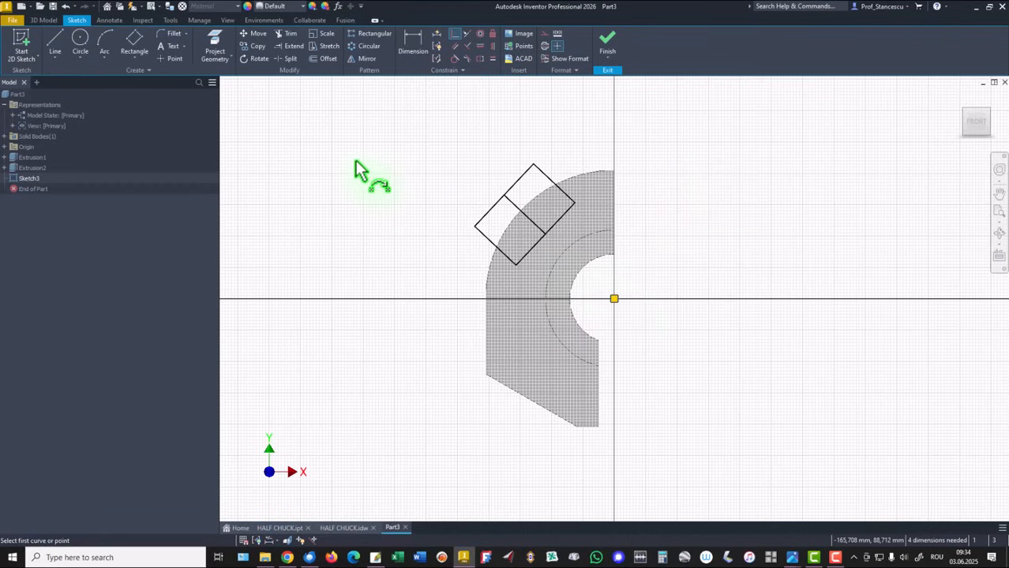
Dimension the angle between the rectangle's midline and the part's vertical edge as 42°.
click(414, 47)
click(519, 212)
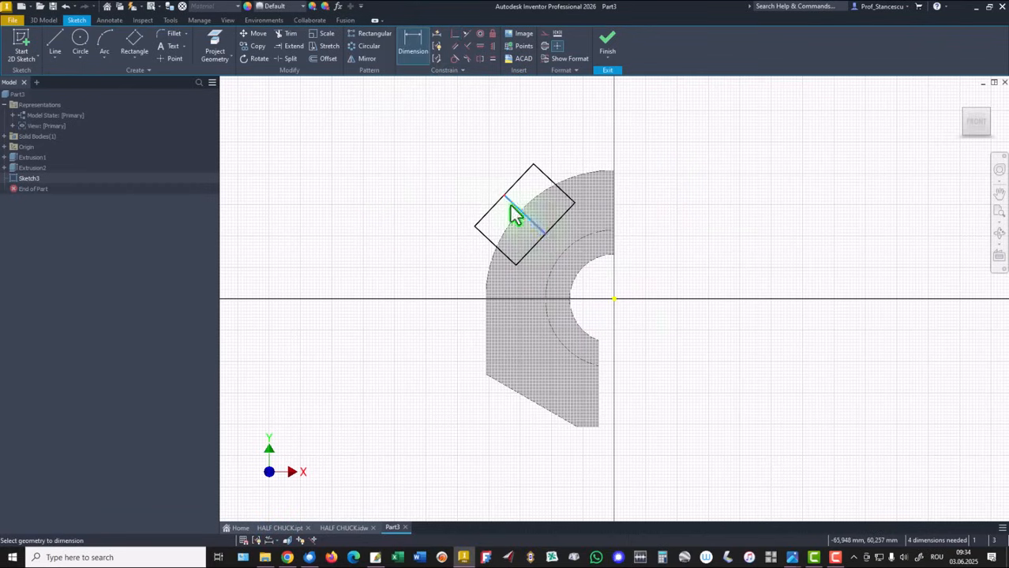
click(616, 194)
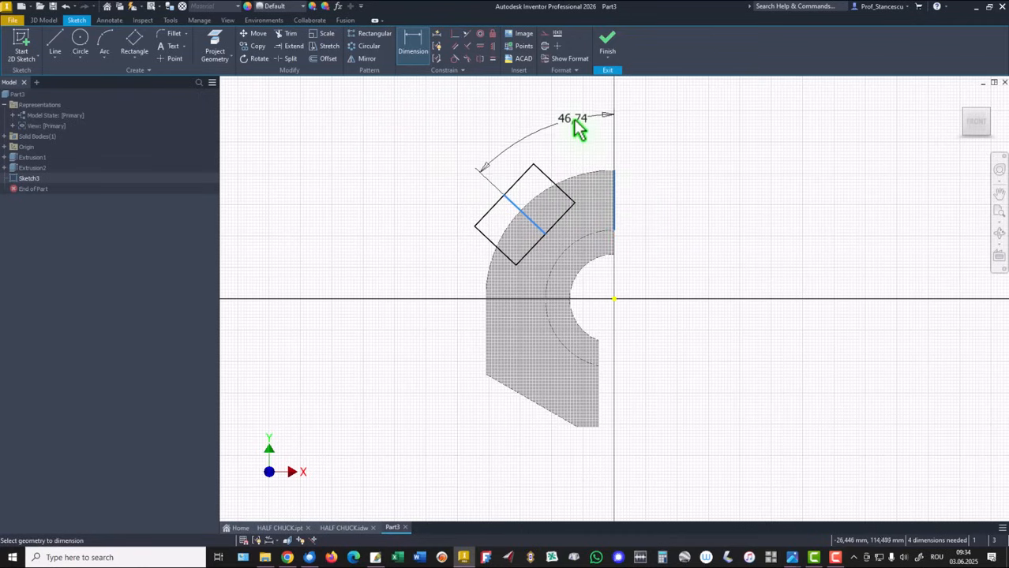
click(572, 116)
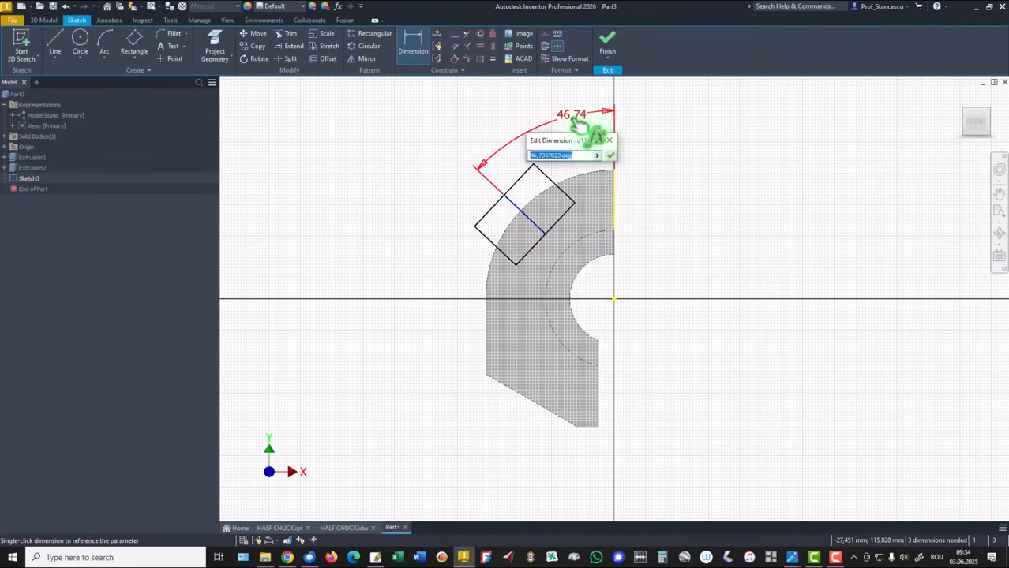
key(Return)
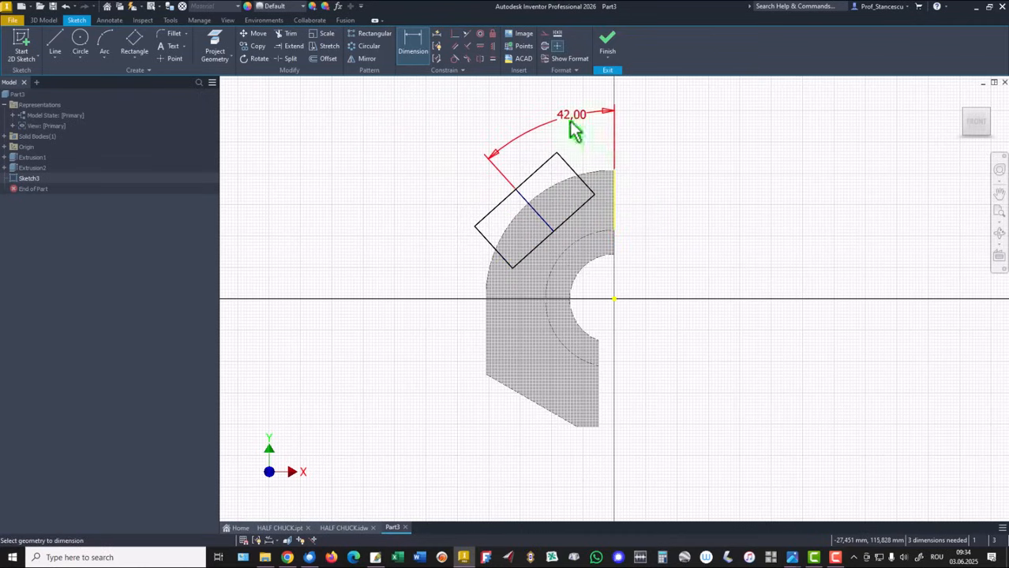
Dimension the rectangle's long side as 82 mm.
click(488, 211)
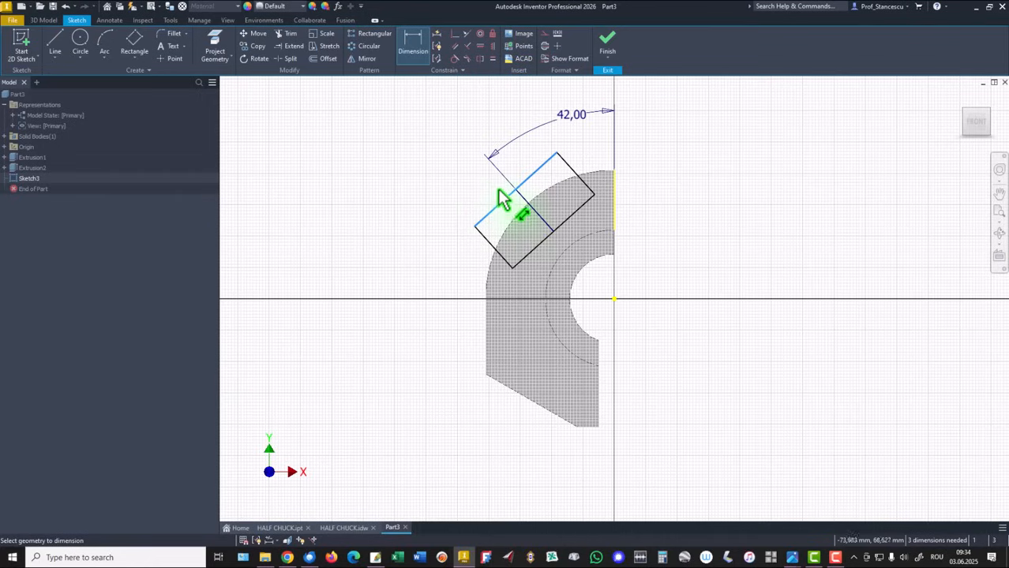
click(499, 199)
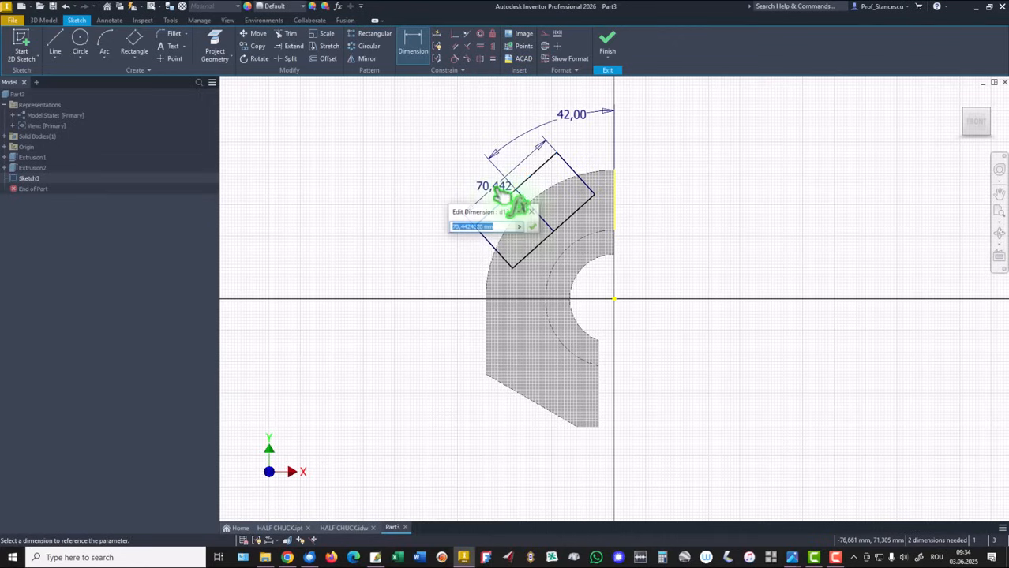
text(8)
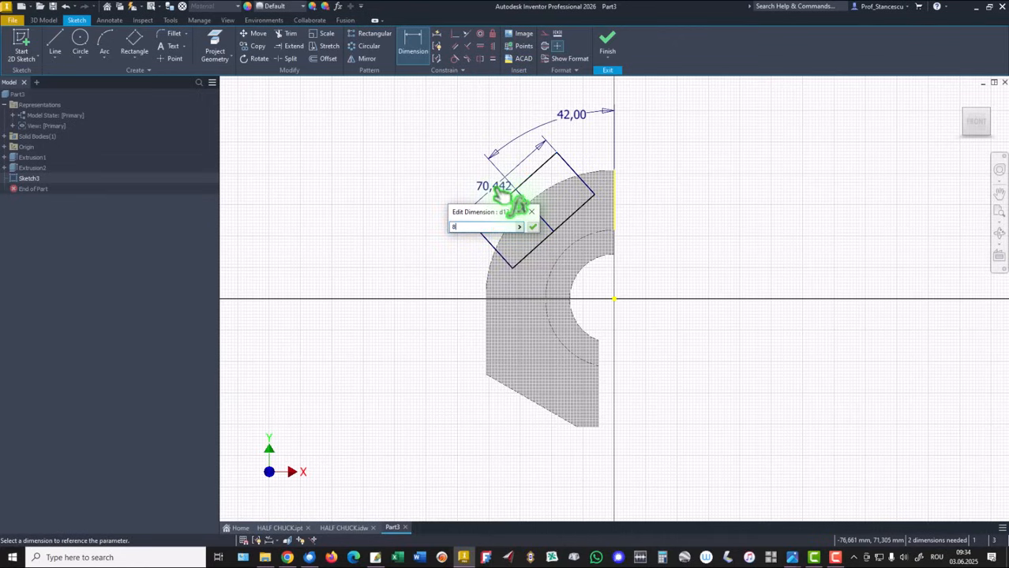
text(2)
key(Return)
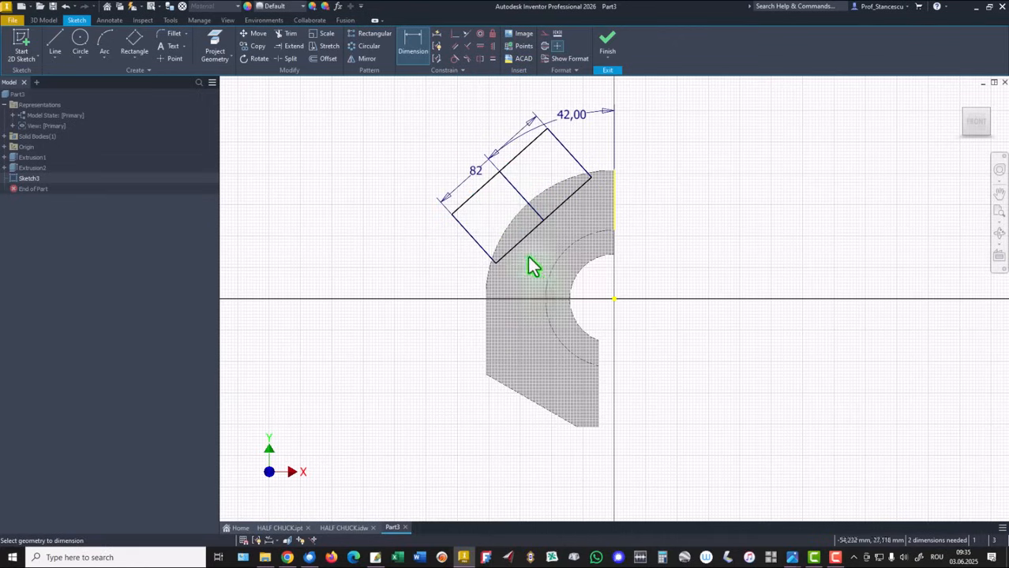
Dimension the distance from the rectangle's lower long edge to the origin as 51 mm.
click(525, 236)
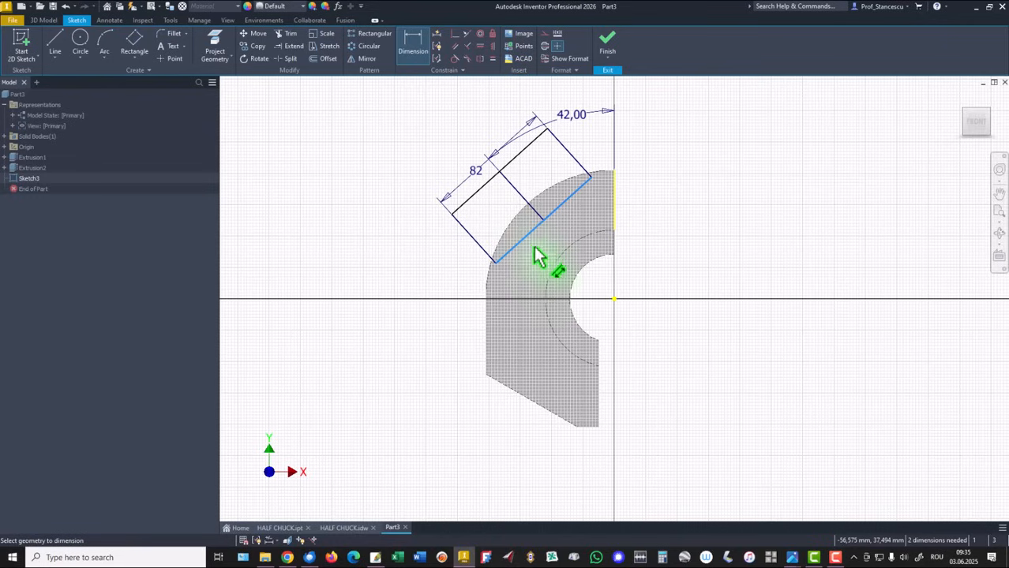
click(615, 300)
click(524, 334)
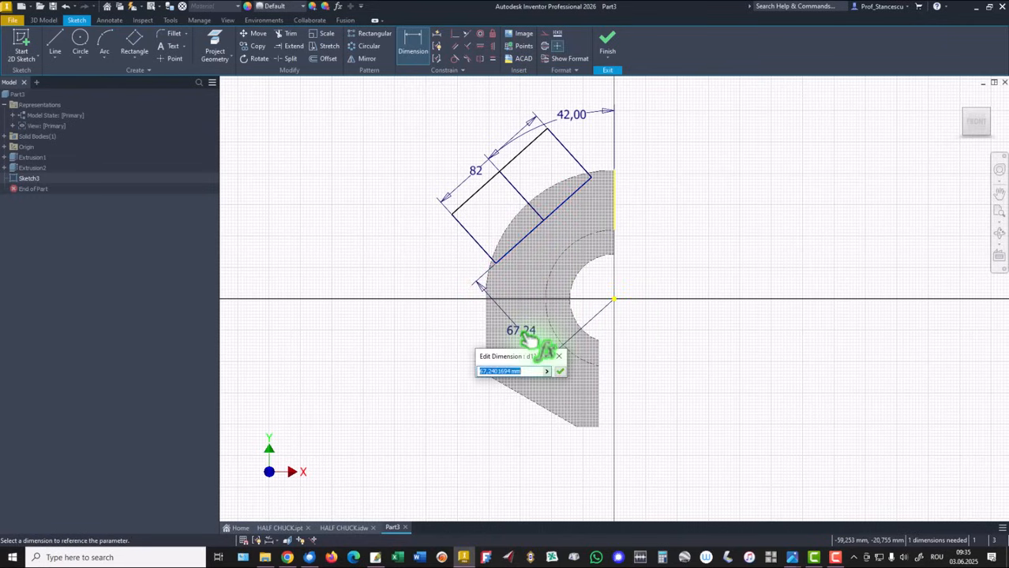
text(51)
key(Return)
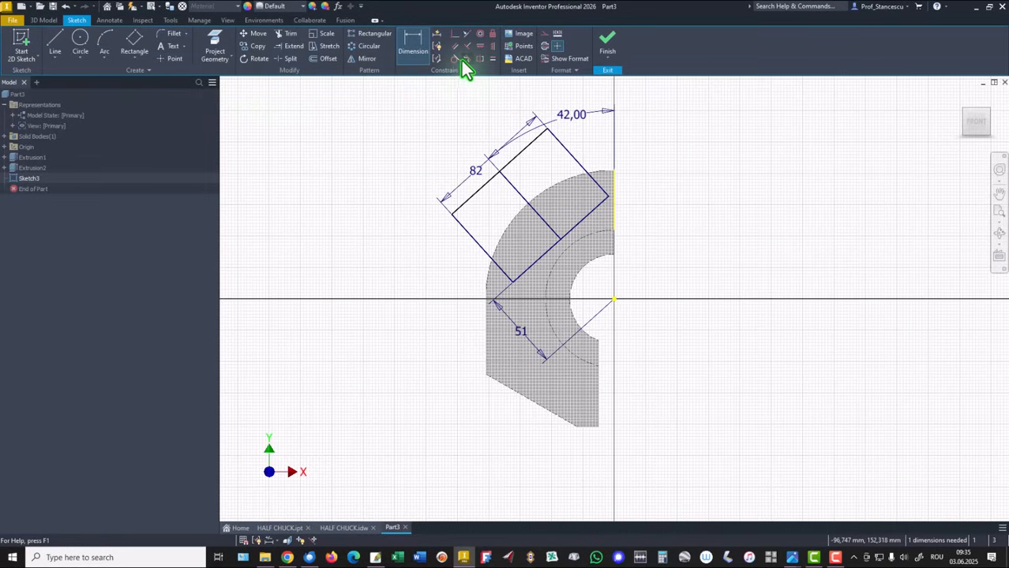
Apply a tangent constraint between the rectangle's edge and the part's outer arc.
click(481, 191)
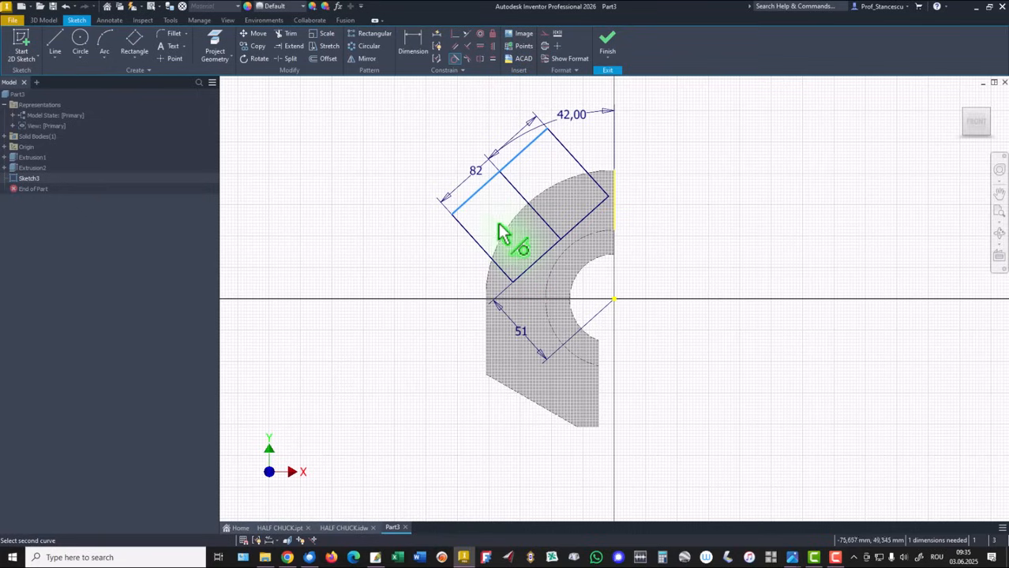
click(509, 241)
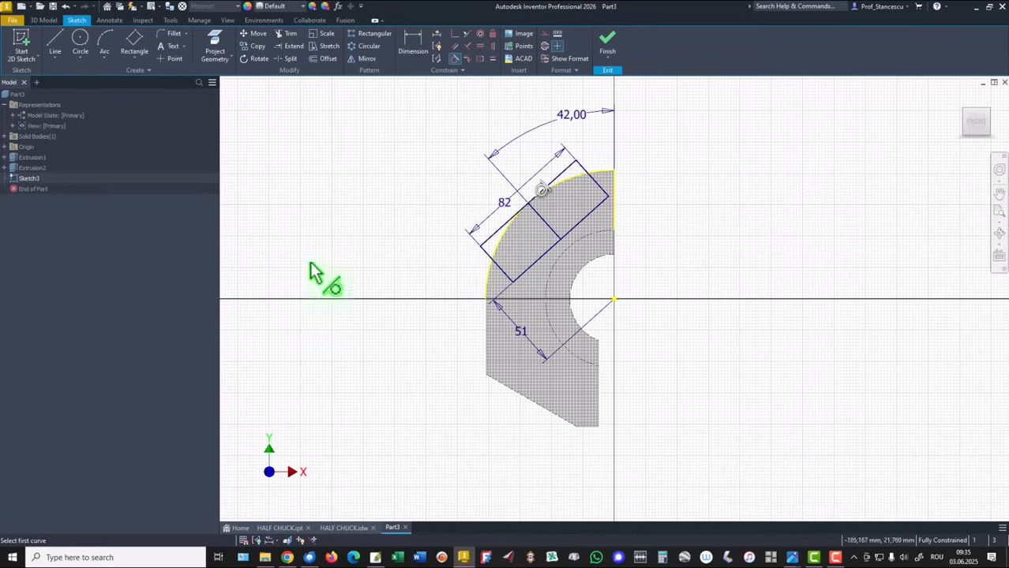
right_click(326, 166)
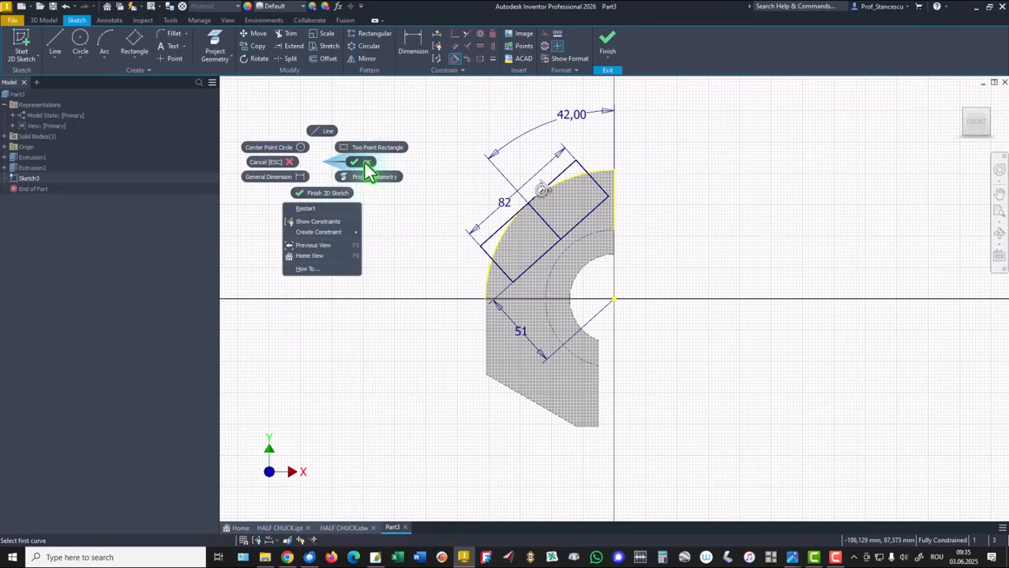
click(363, 162)
Convert the rectangle's midline to construction geometry and finish the sketch.
click(555, 227)
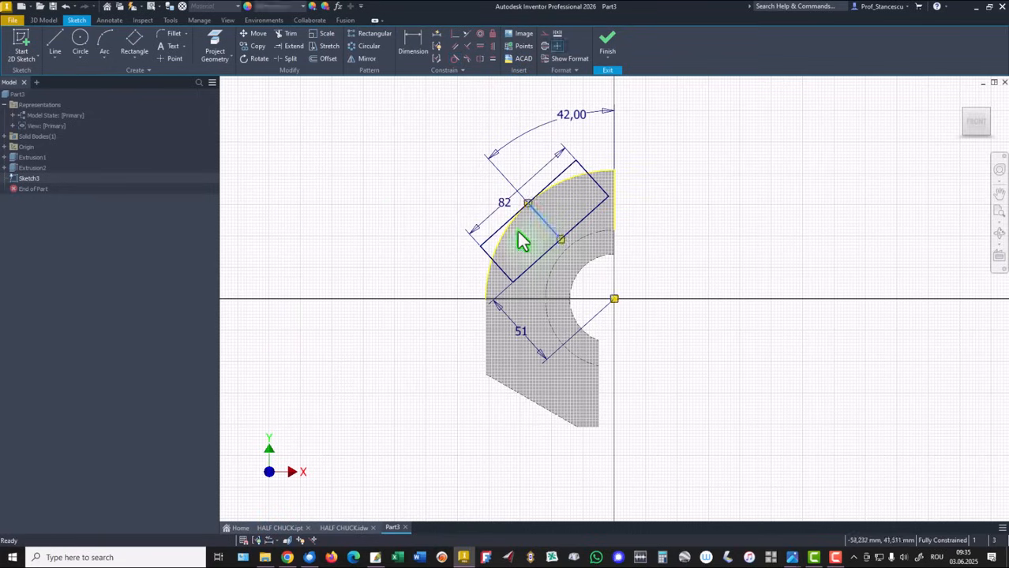
right_click(306, 112)
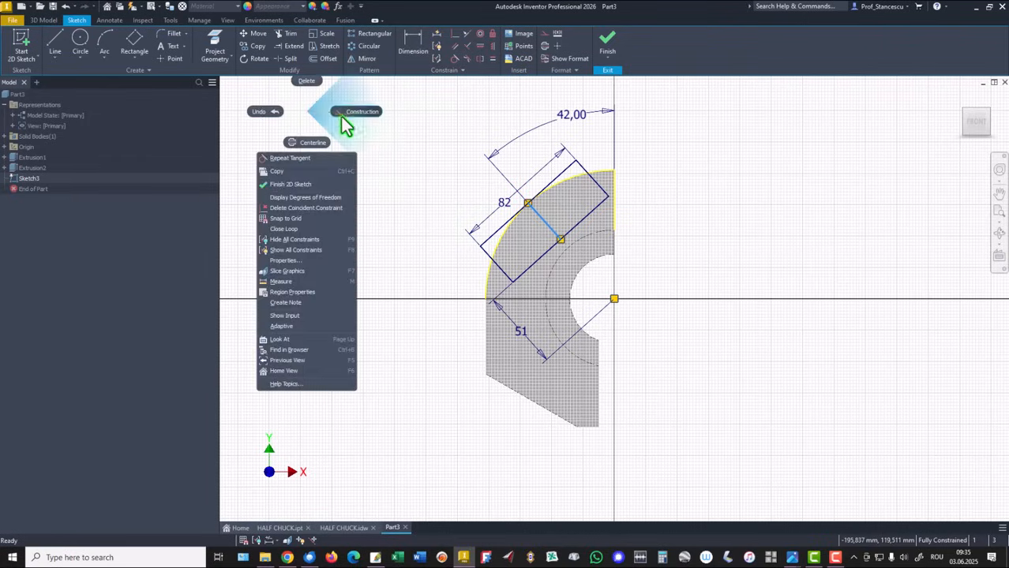
click(355, 111)
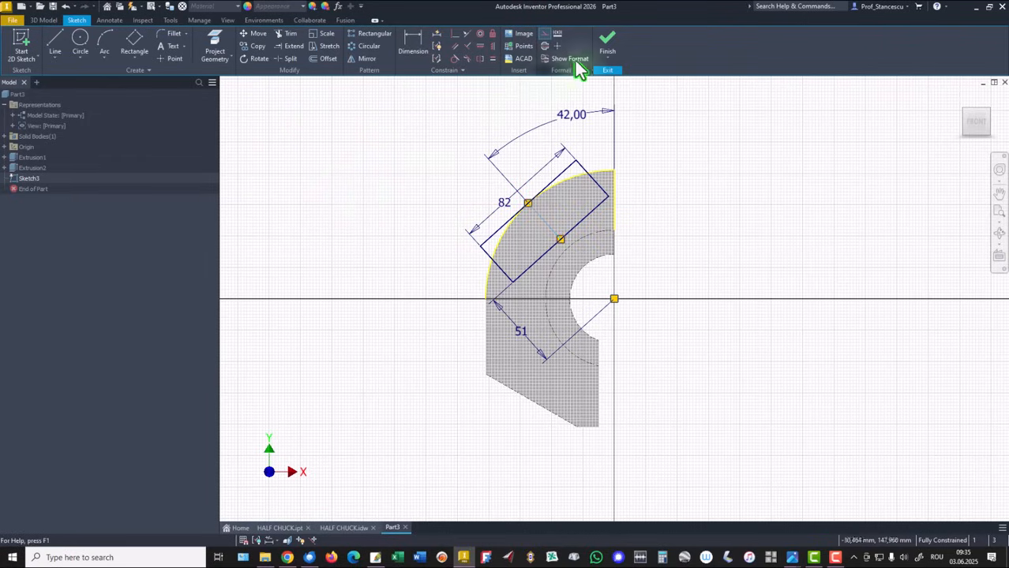
click(605, 45)
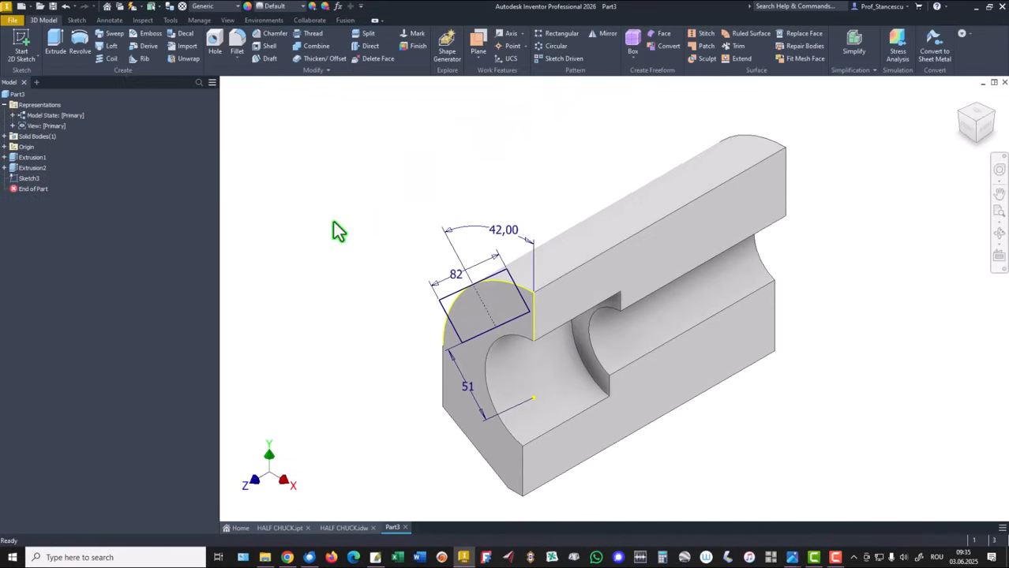
Extrude the rectangle-and-arc profile outward by 260-227 mm, then compare the part with the drawing.
click(55, 43)
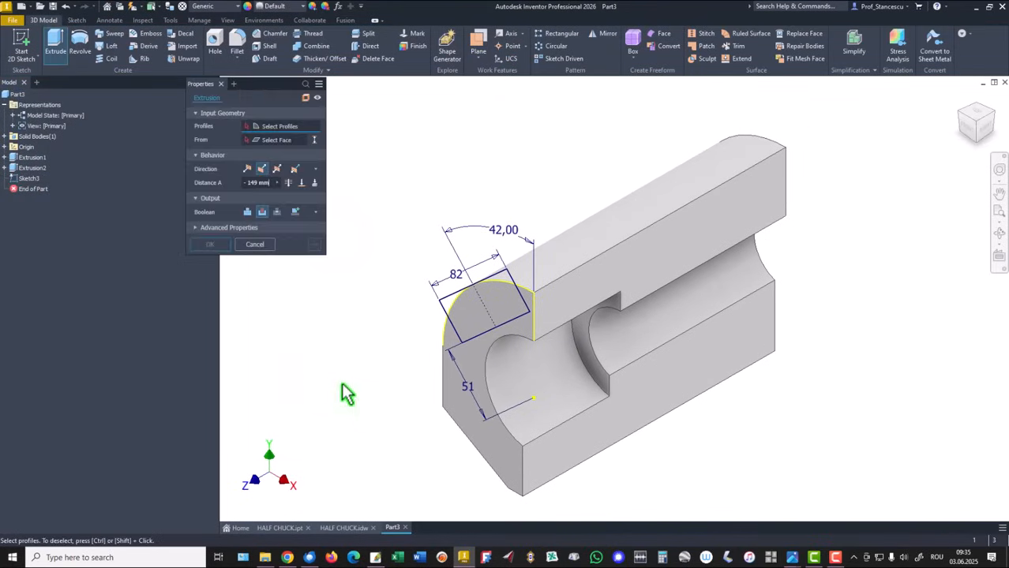
click(466, 328)
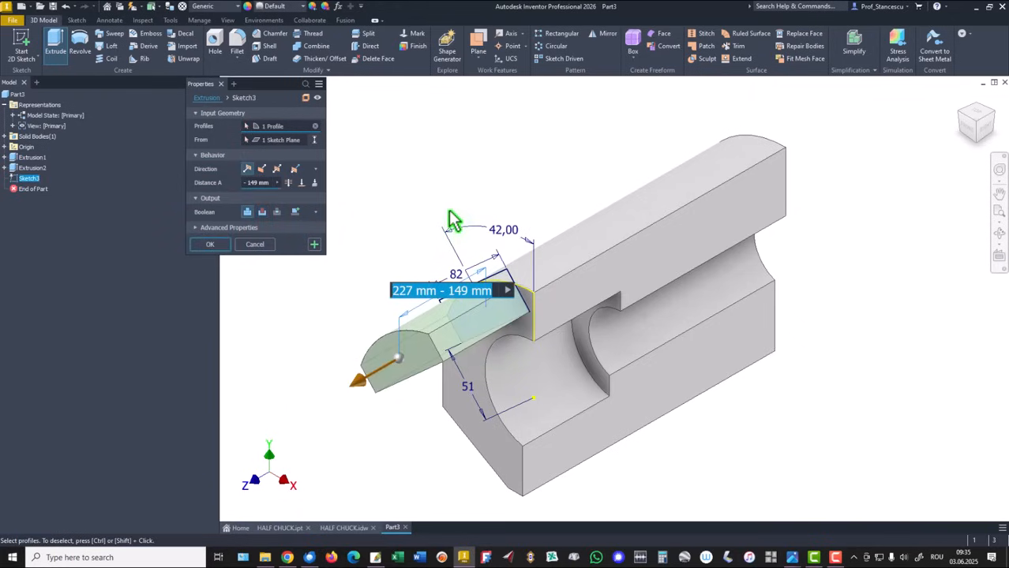
click(442, 293)
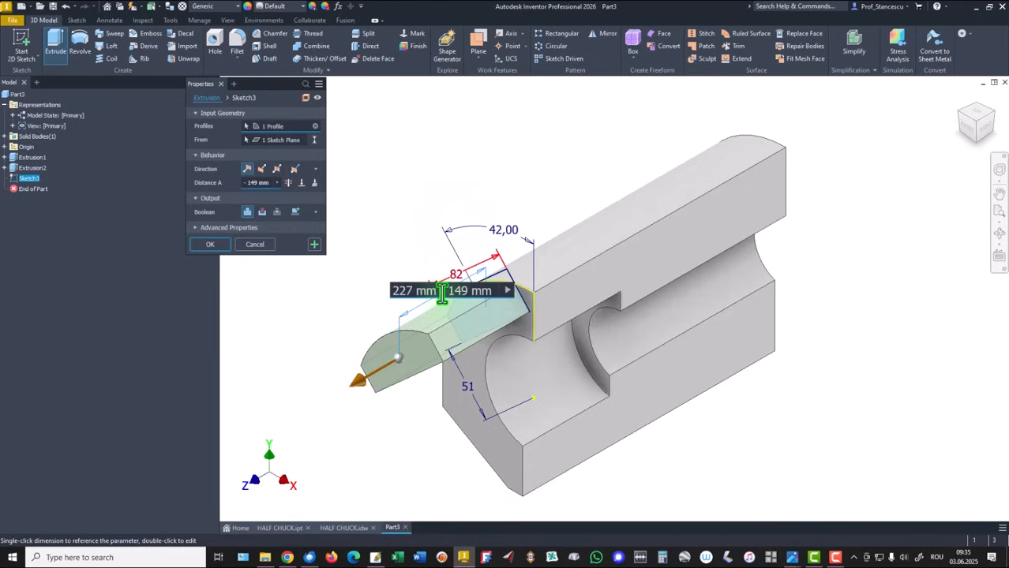
drag(436, 292, 486, 291)
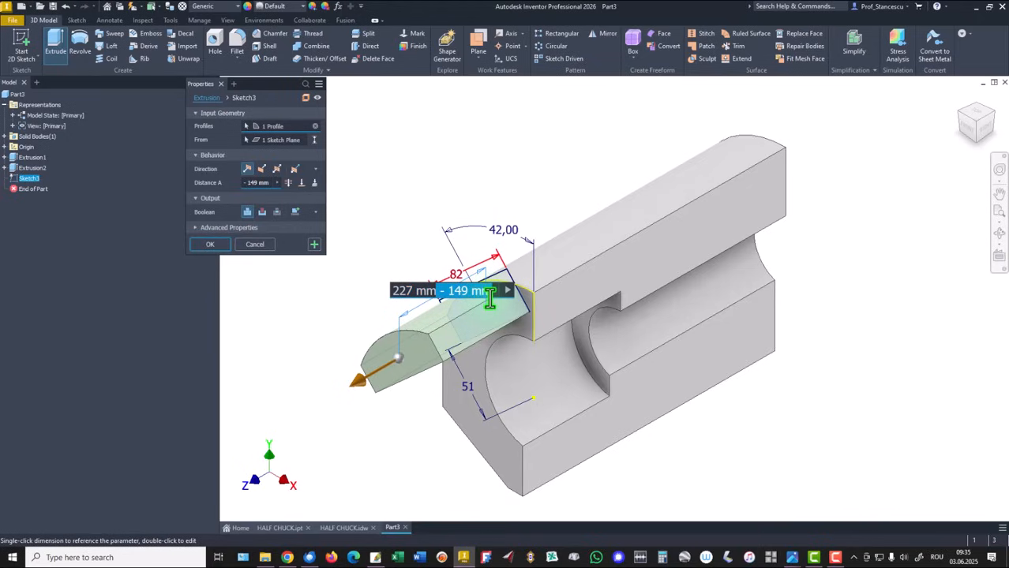
key(Delete)
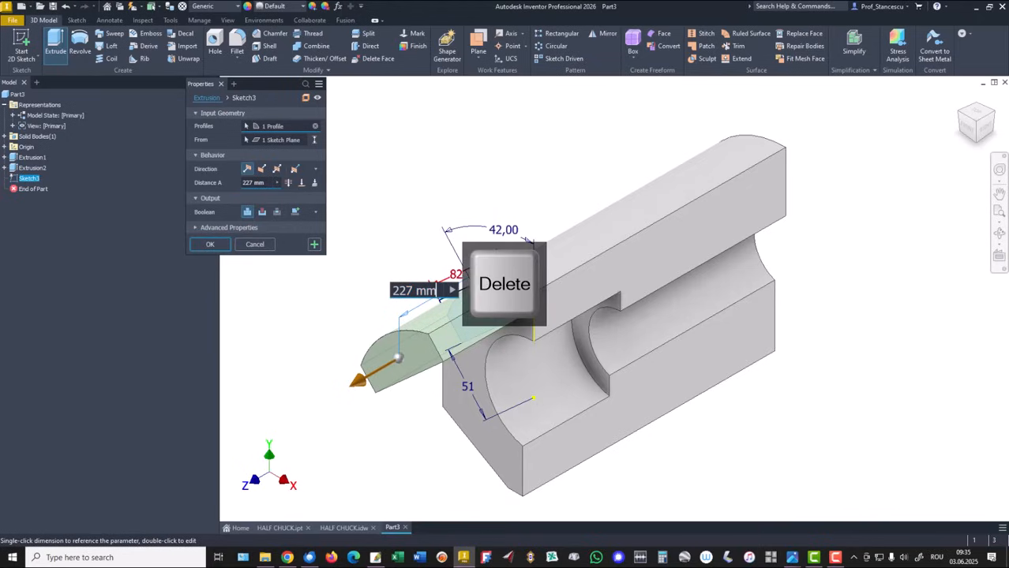
key(Home)
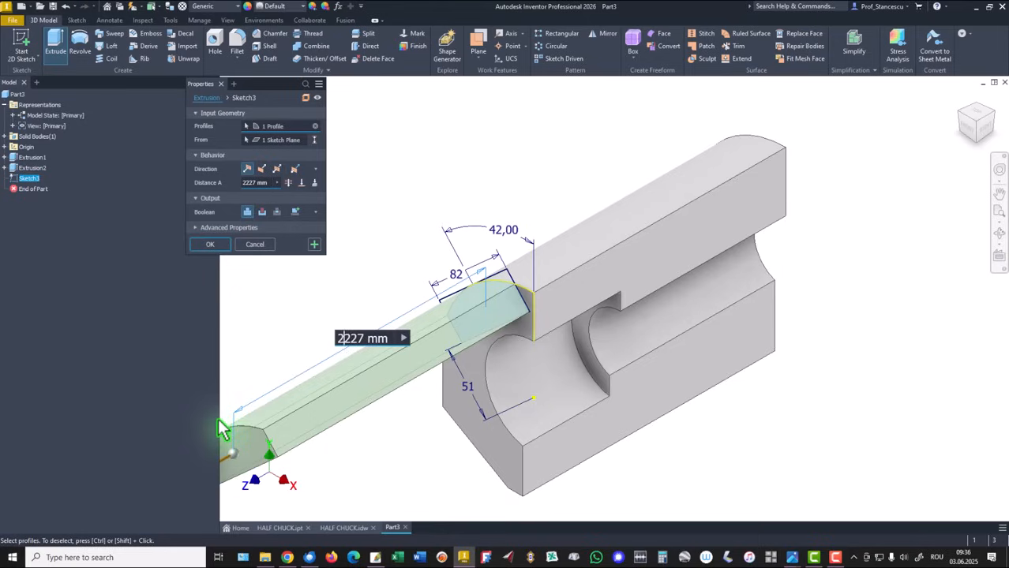
text(260)
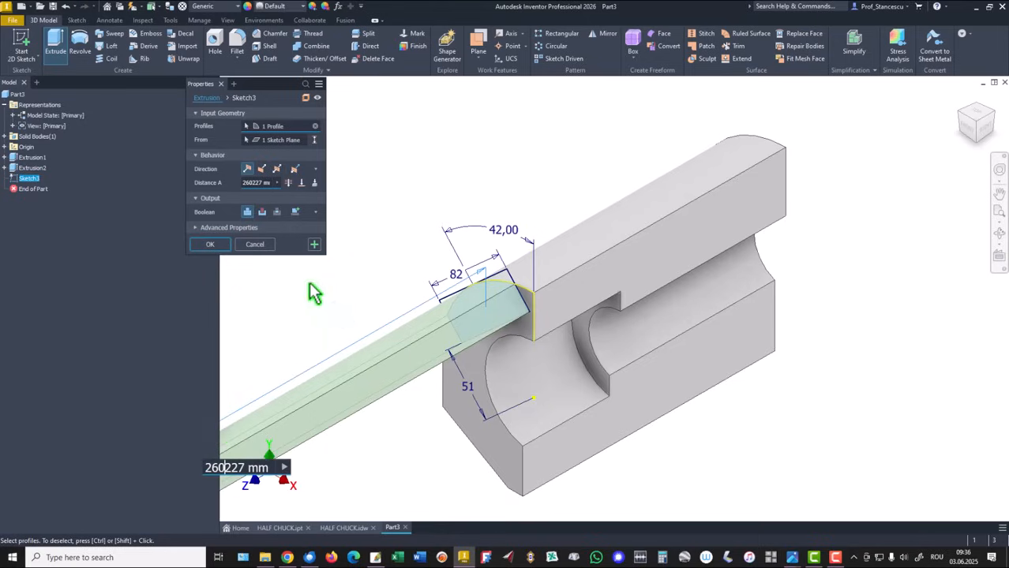
click(249, 184)
text(-)
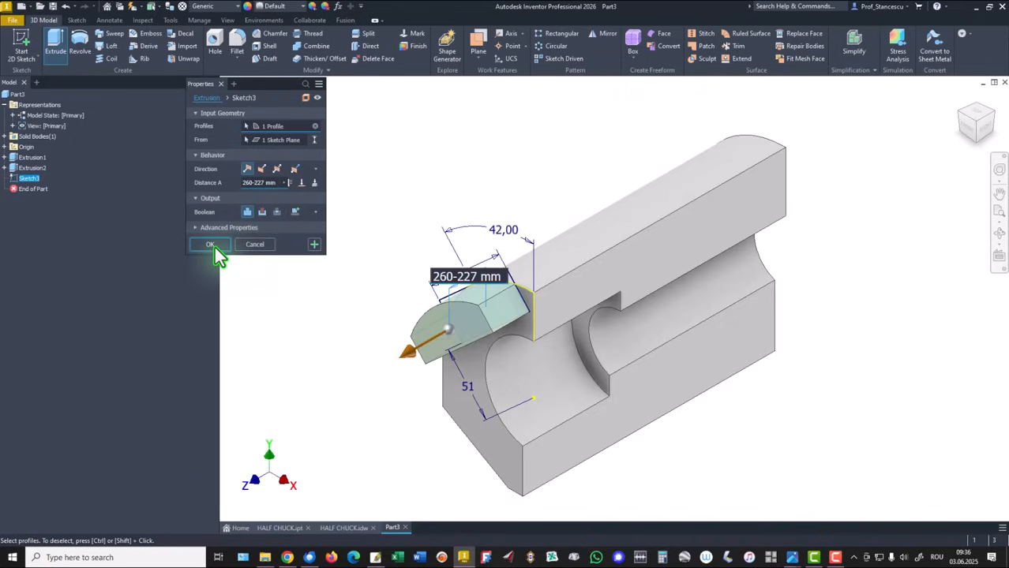
click(213, 246)
key(F6)
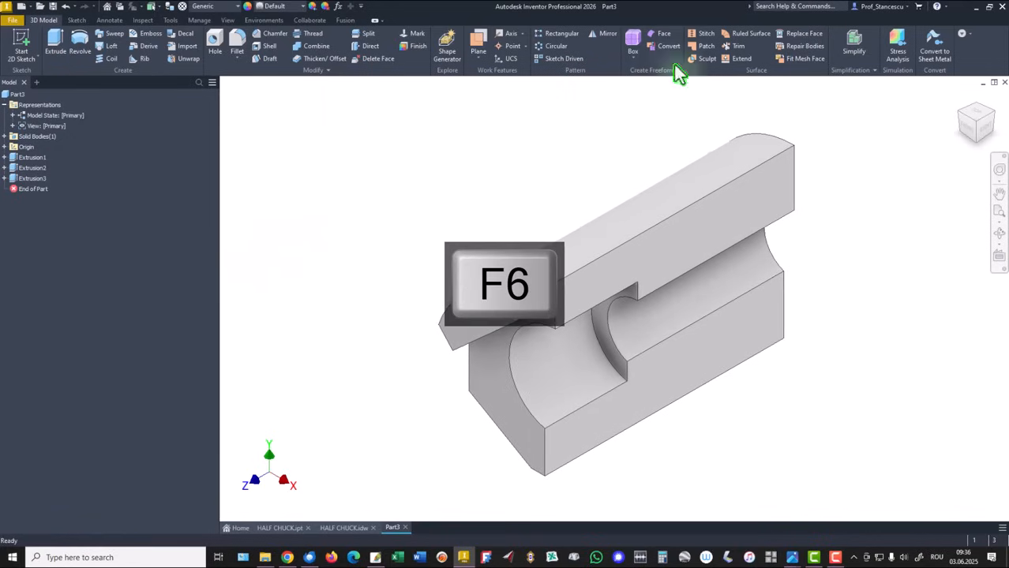
click(342, 528)
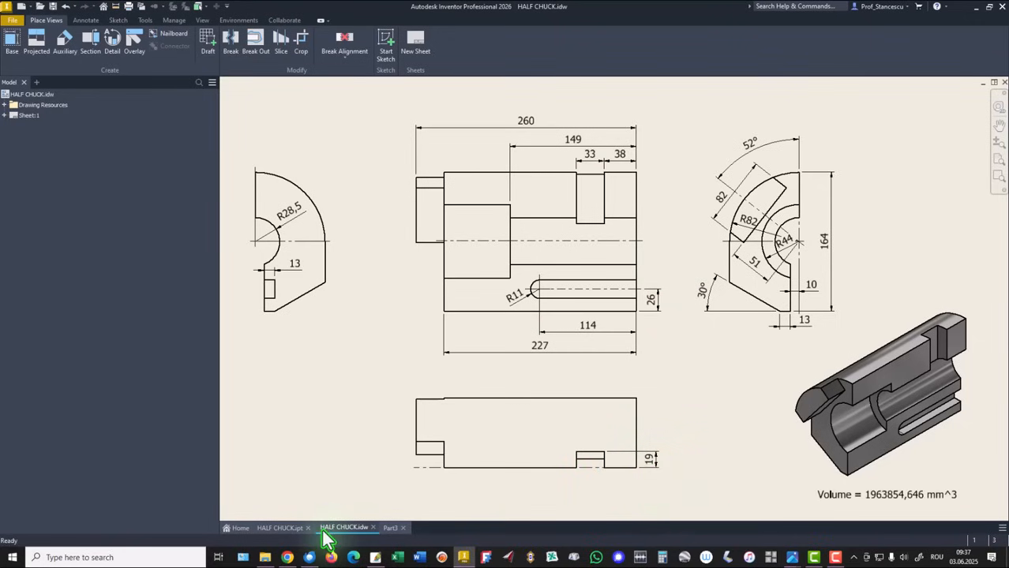
click(392, 527)
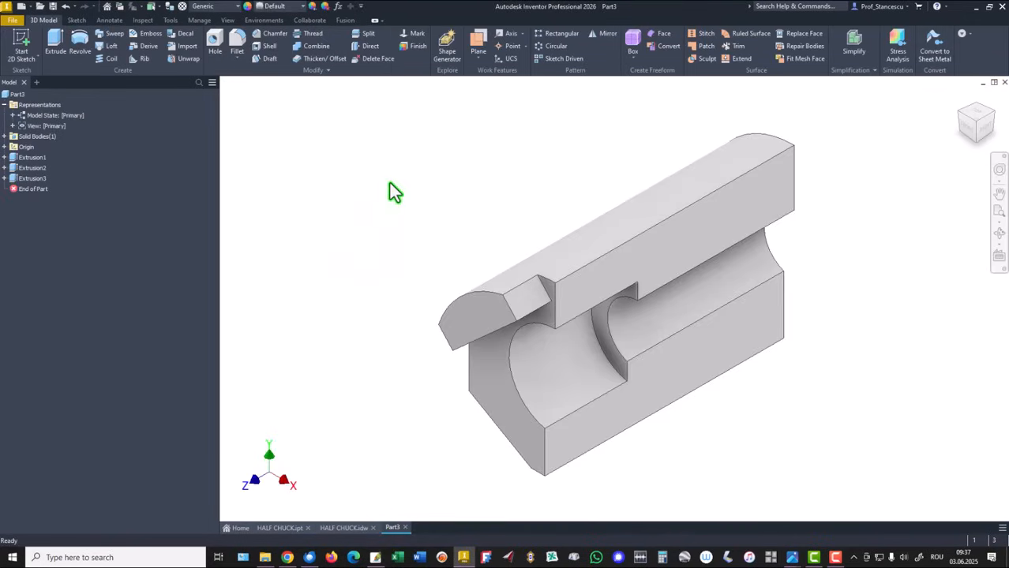
Start a new sketch on the origin's XZ plane.
click(4, 147)
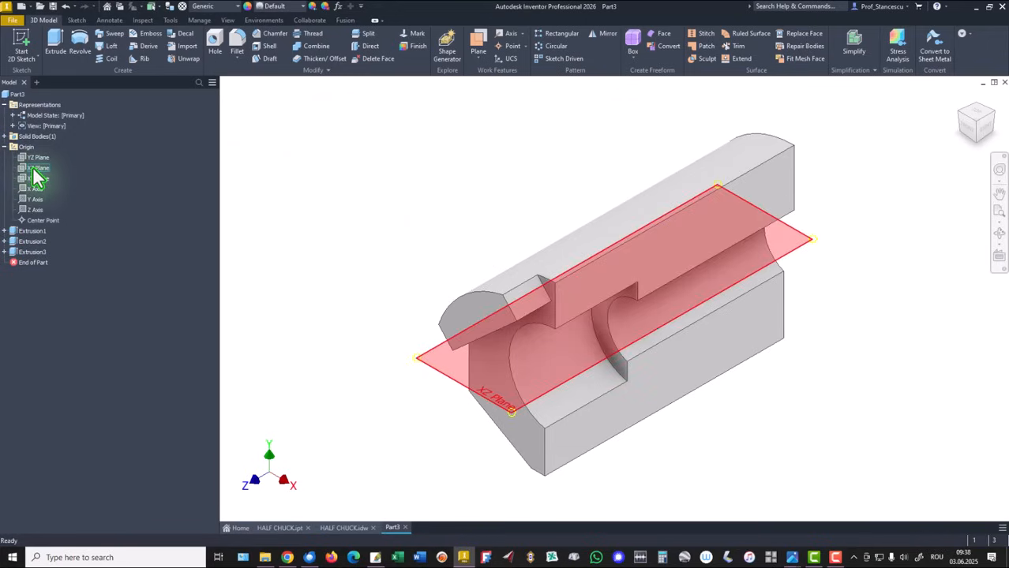
click(35, 169)
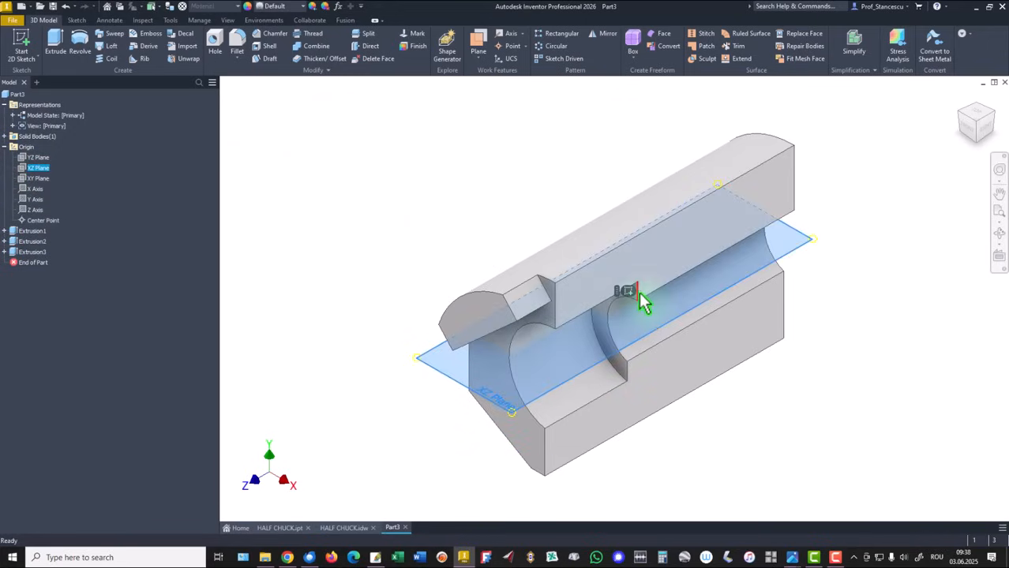
click(628, 291)
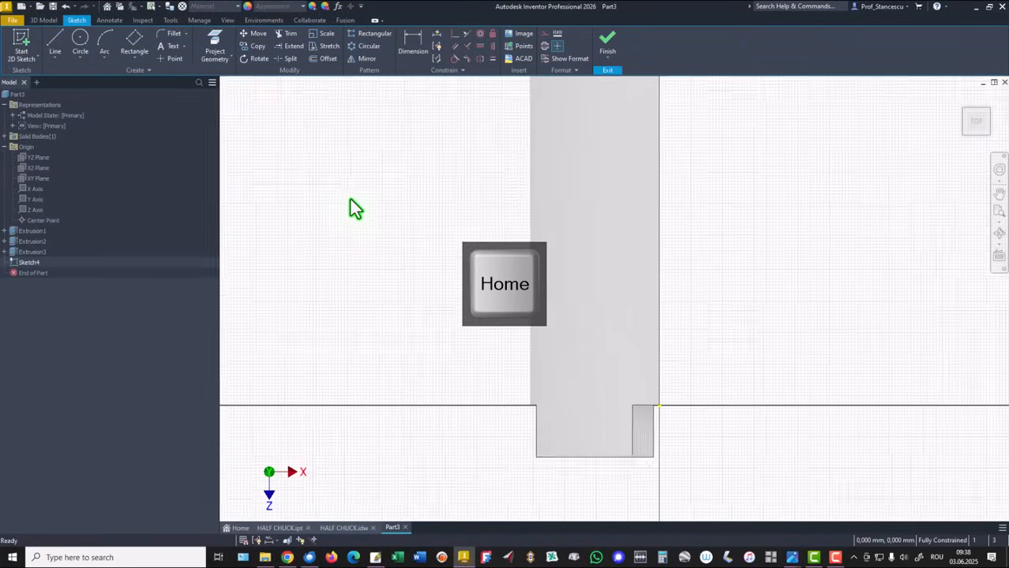
Draw a two-point rectangle about 28 by 21 mm near the part's top edge.
click(136, 60)
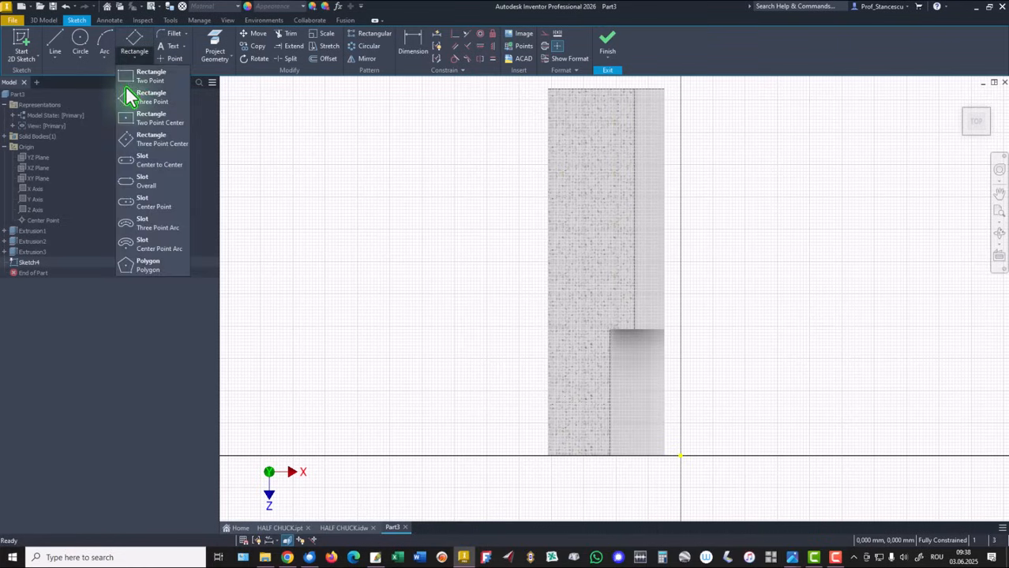
click(126, 79)
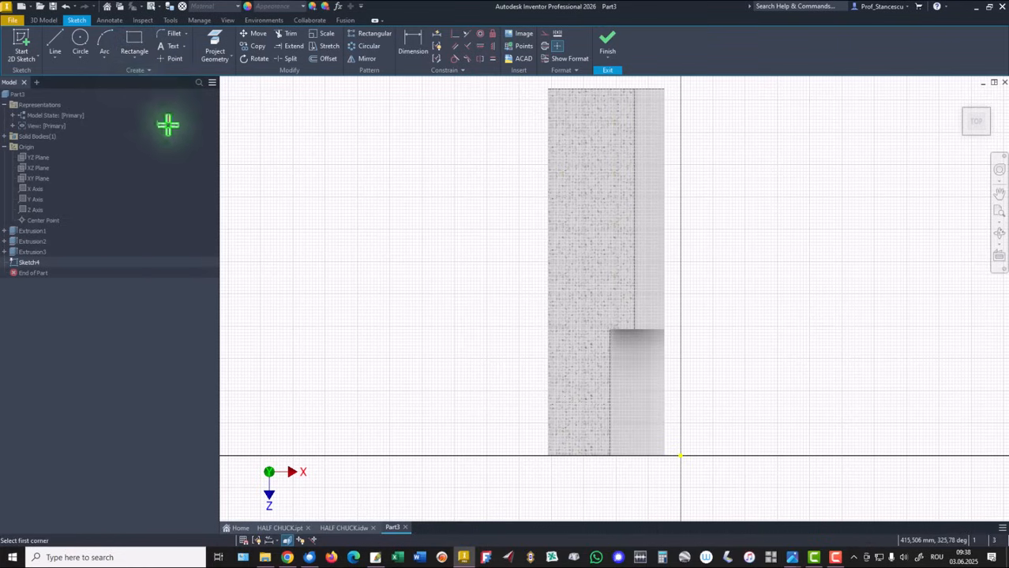
click(616, 142)
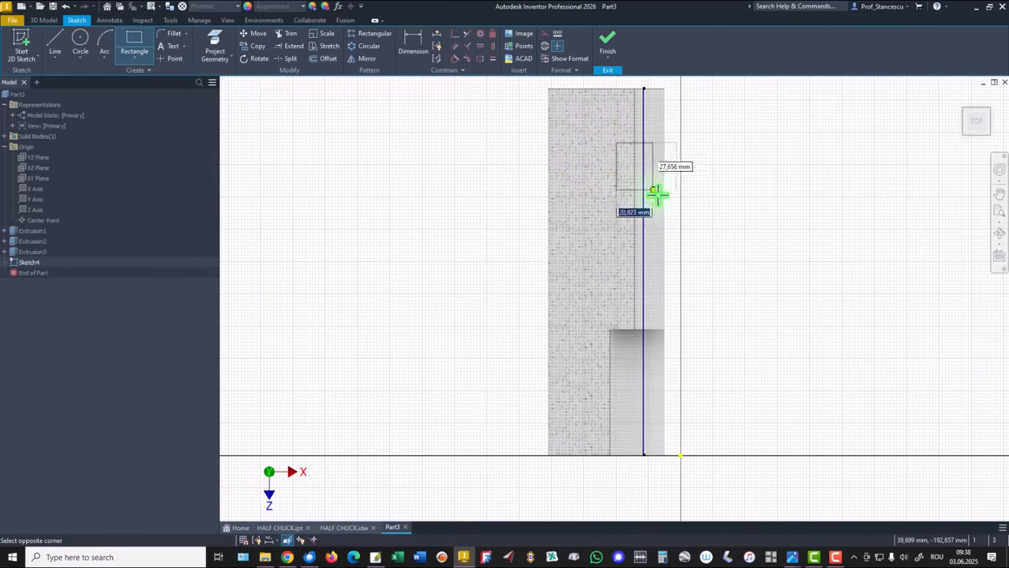
click(686, 212)
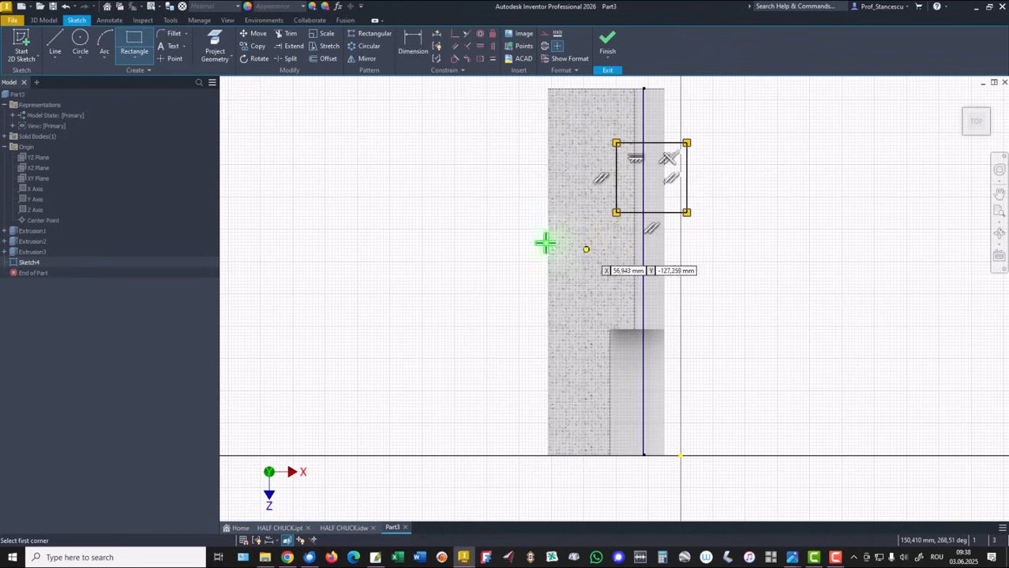
Constrain the rectangle's right edge to the origin point.
click(455, 34)
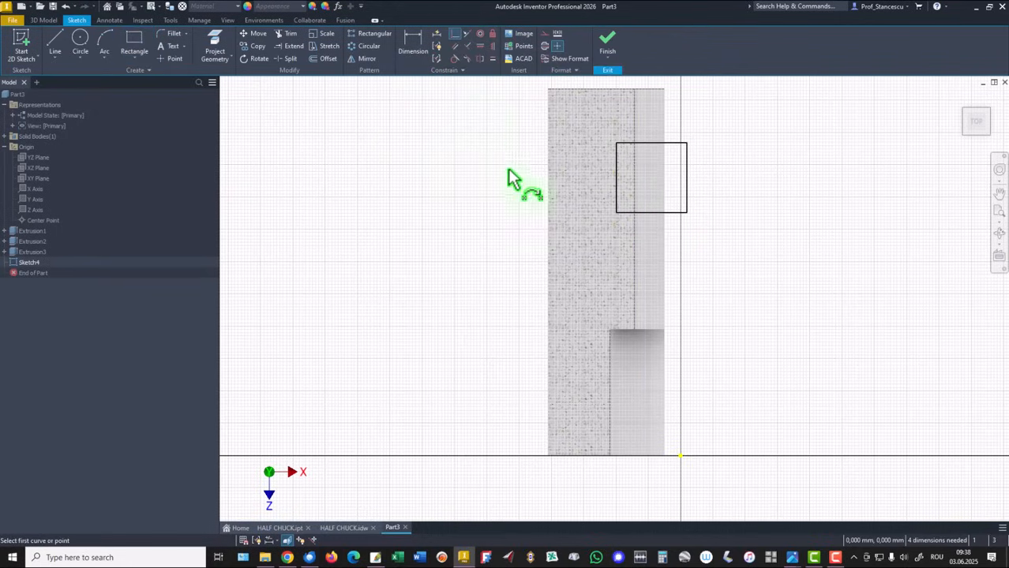
click(686, 198)
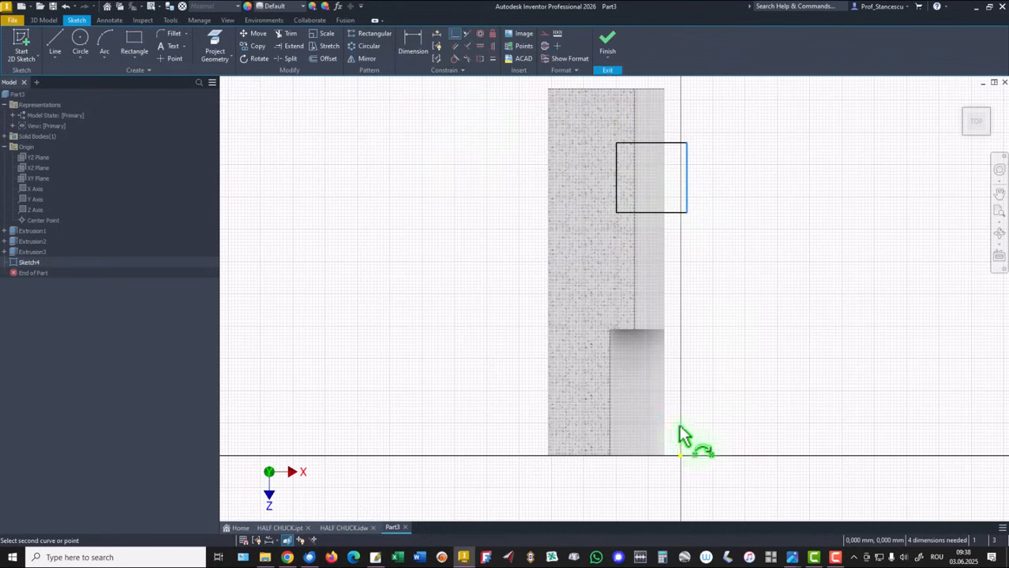
click(680, 455)
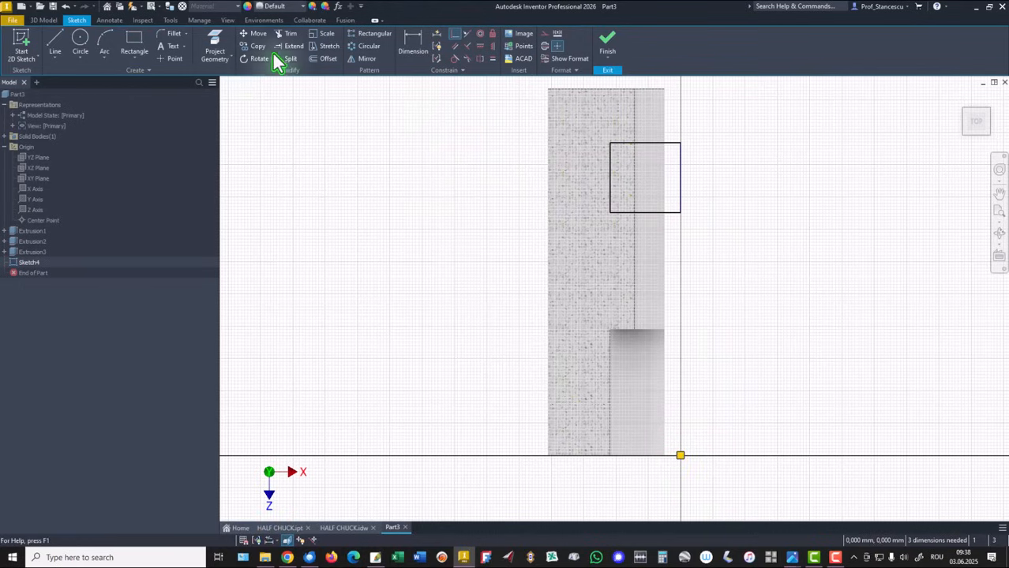
Dimension the rectangle's height as 33 mm.
click(408, 45)
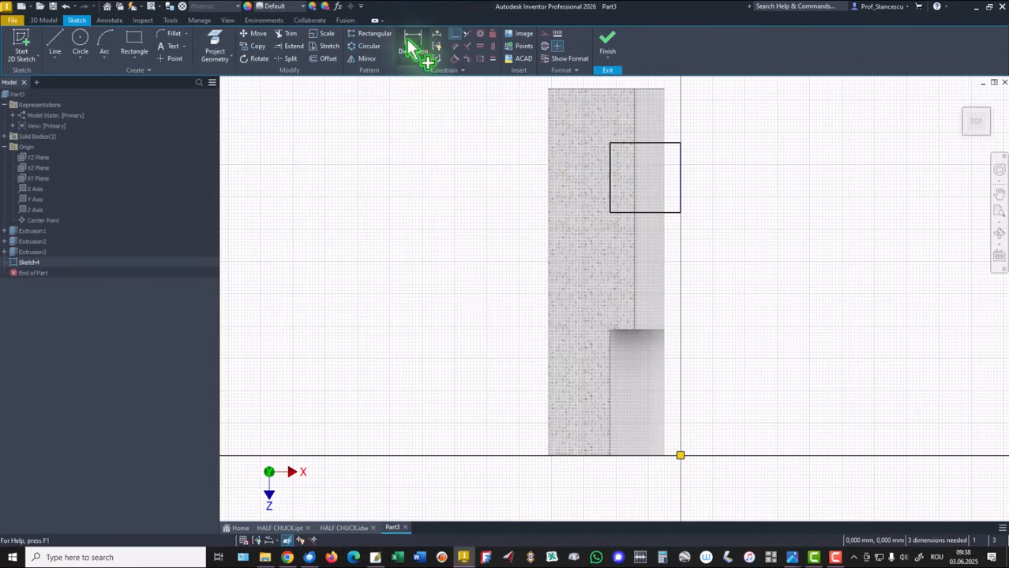
click(681, 165)
click(726, 180)
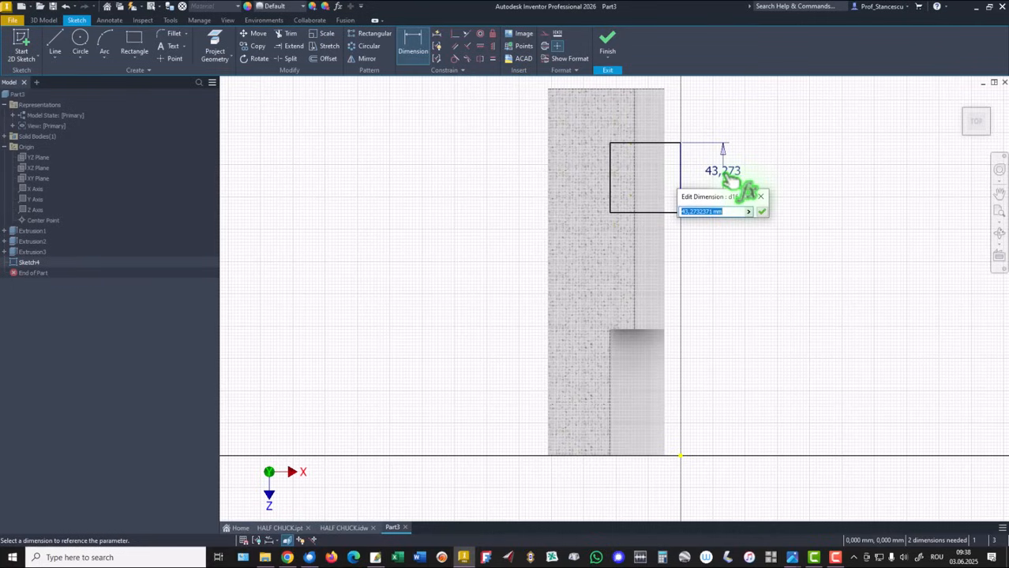
text(33)
key(Return)
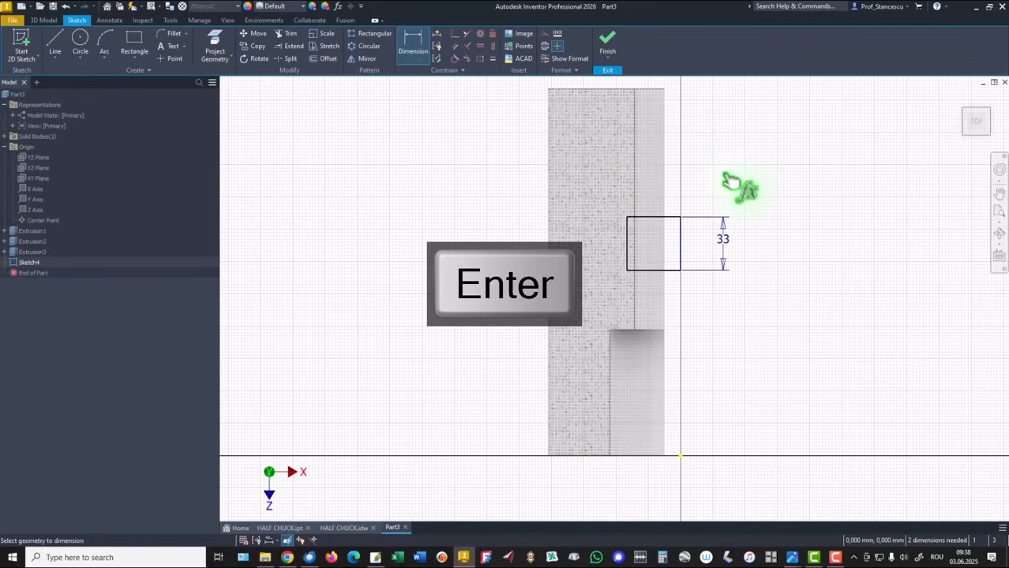
Dimension the distance from the rectangle's top edge to the part's end edge as 38 mm.
click(669, 226)
click(644, 89)
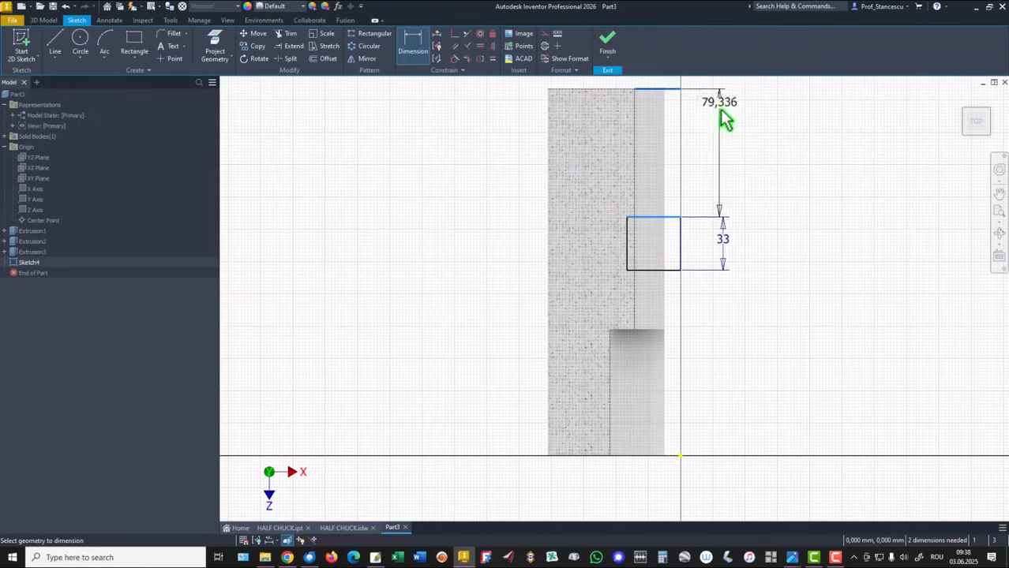
click(728, 140)
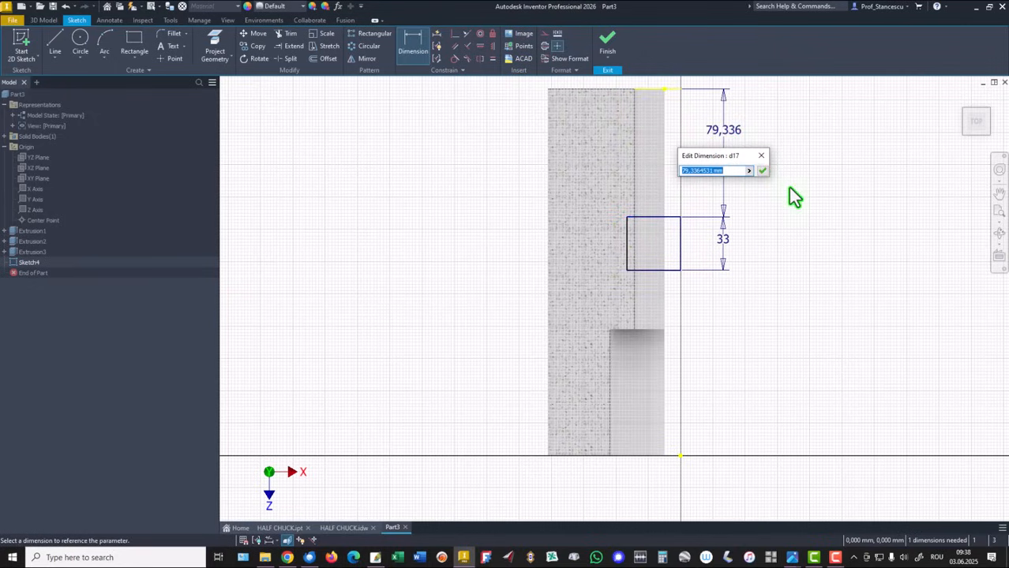
text(38)
key(Return)
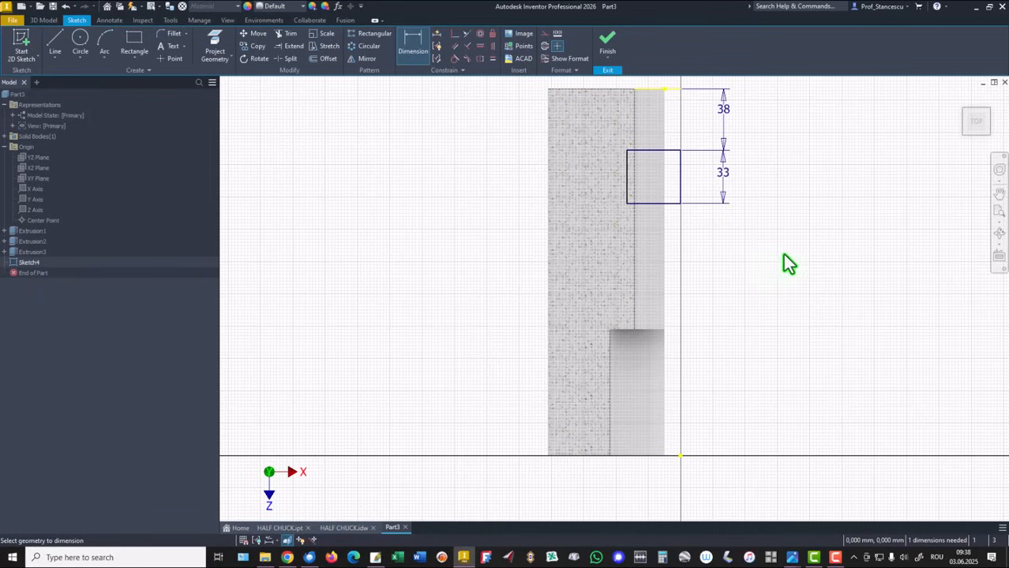
Dimension the rectangle's width as 19 mm.
click(658, 203)
click(652, 246)
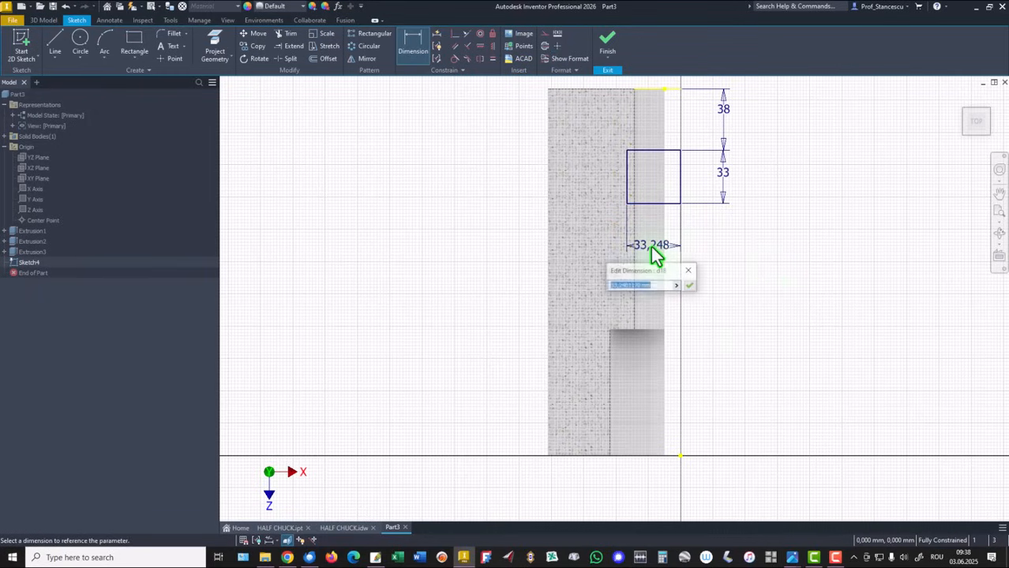
text(19)
key(Return)
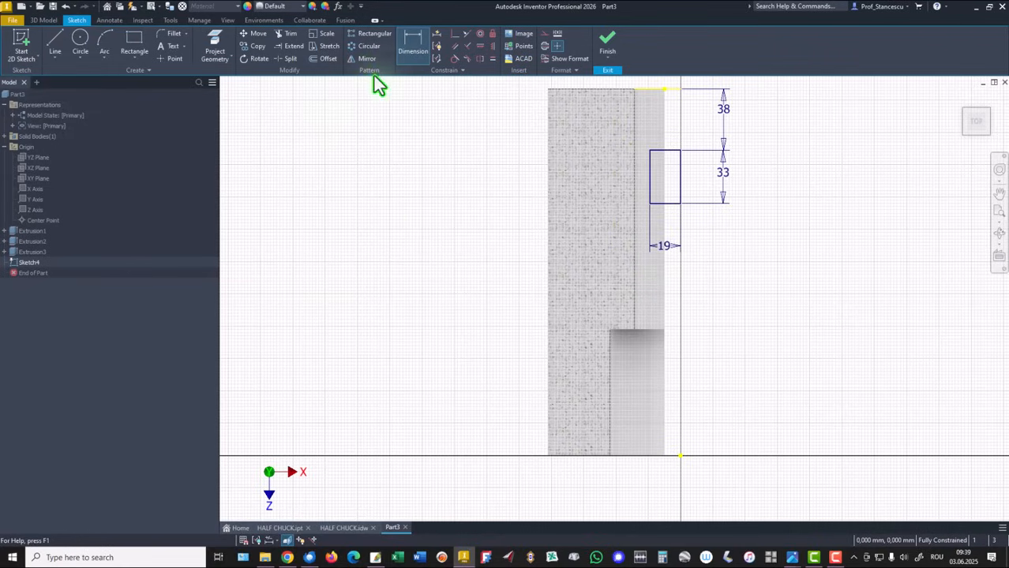
Finish the sketch and cut the rectangle upward through all to form the notch.
click(606, 43)
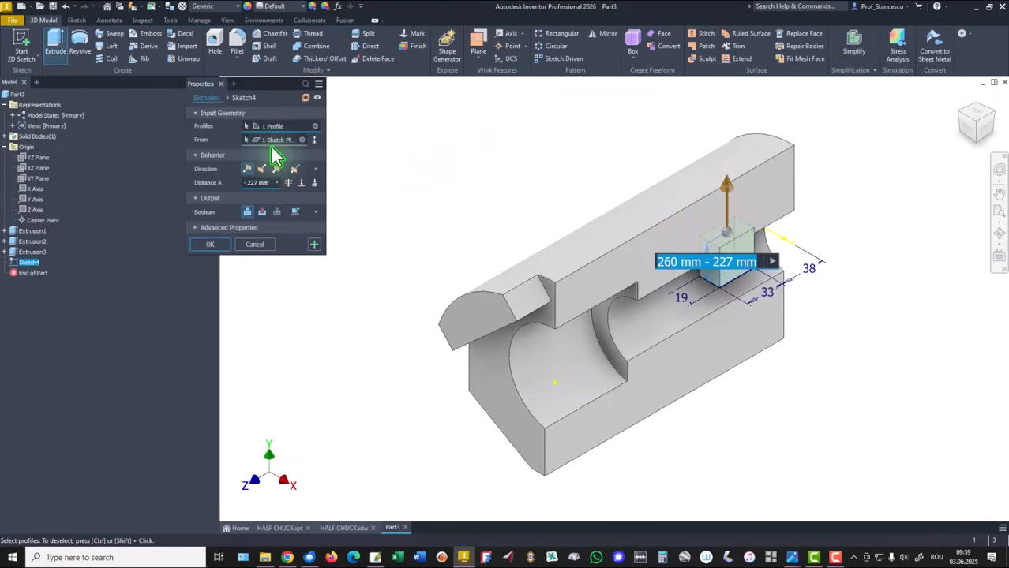
click(262, 170)
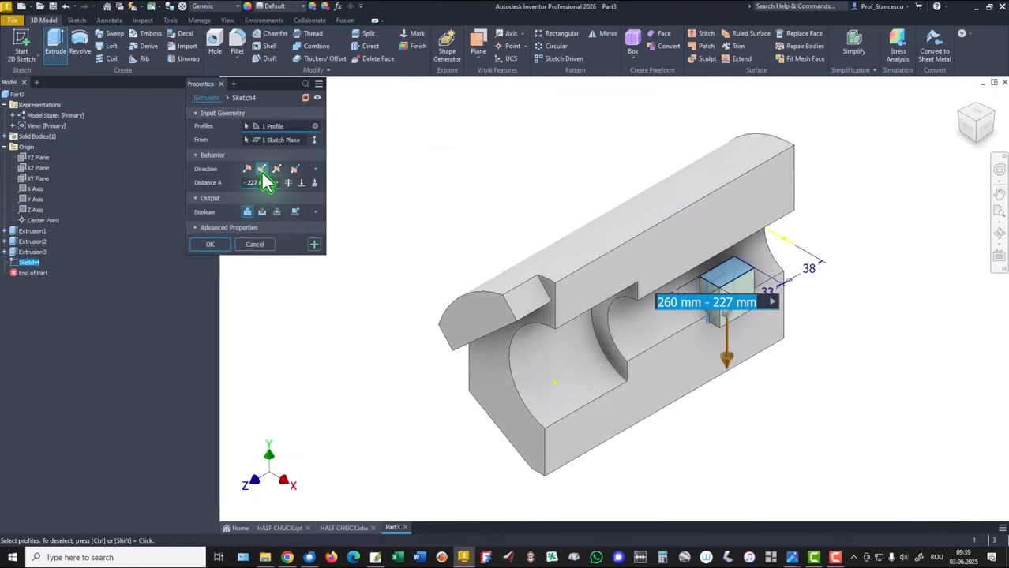
click(262, 212)
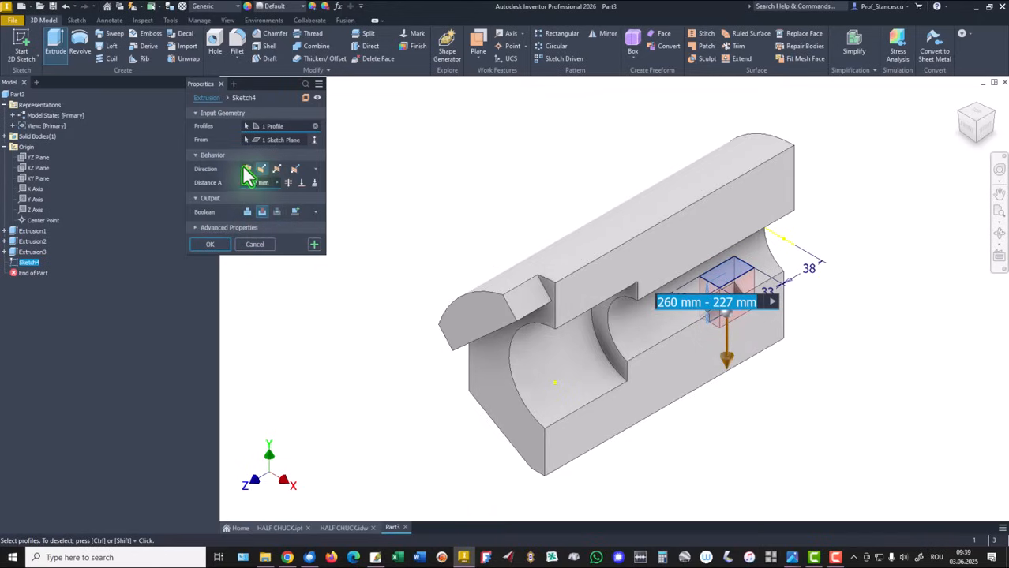
click(247, 170)
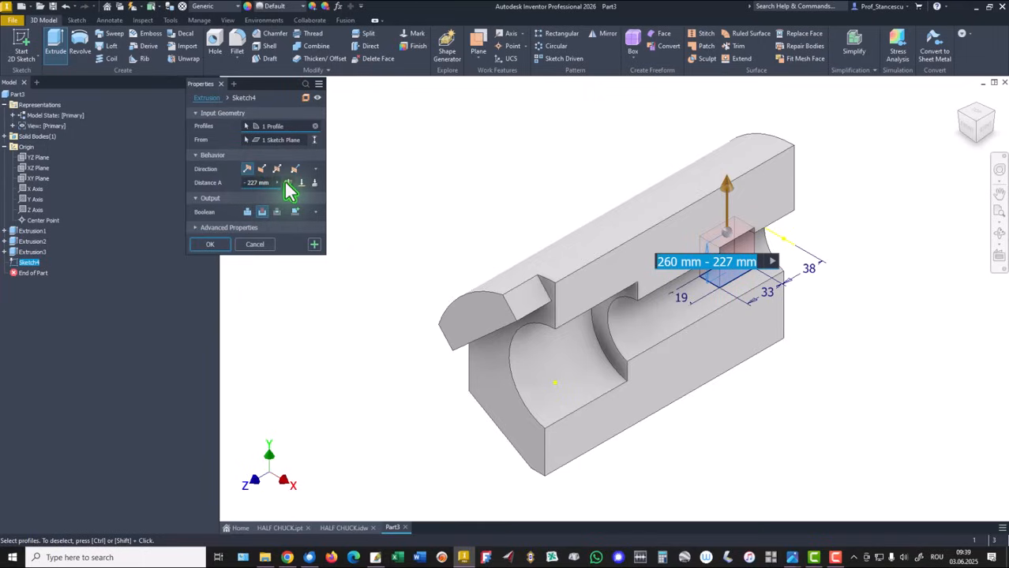
click(288, 183)
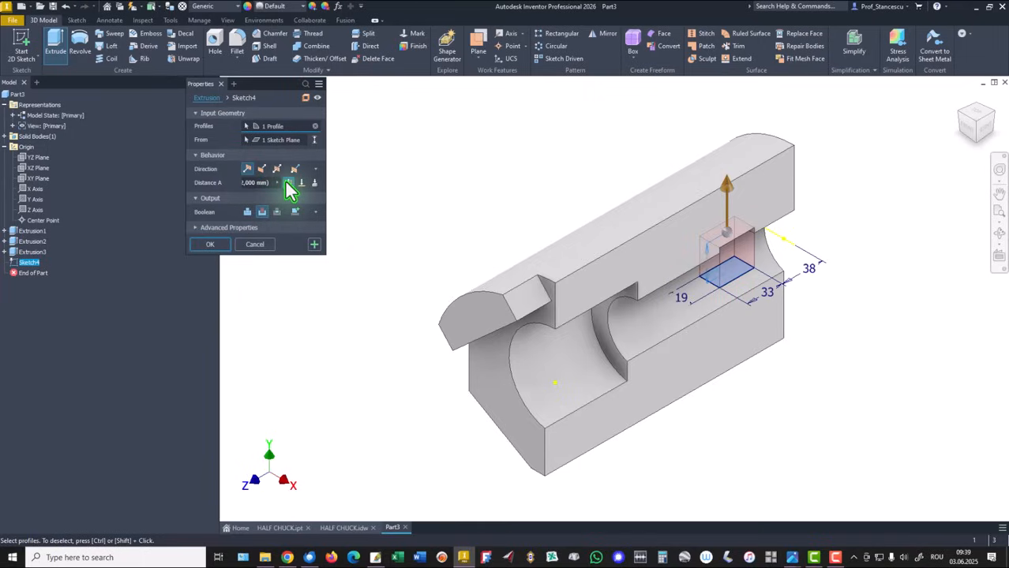
click(212, 244)
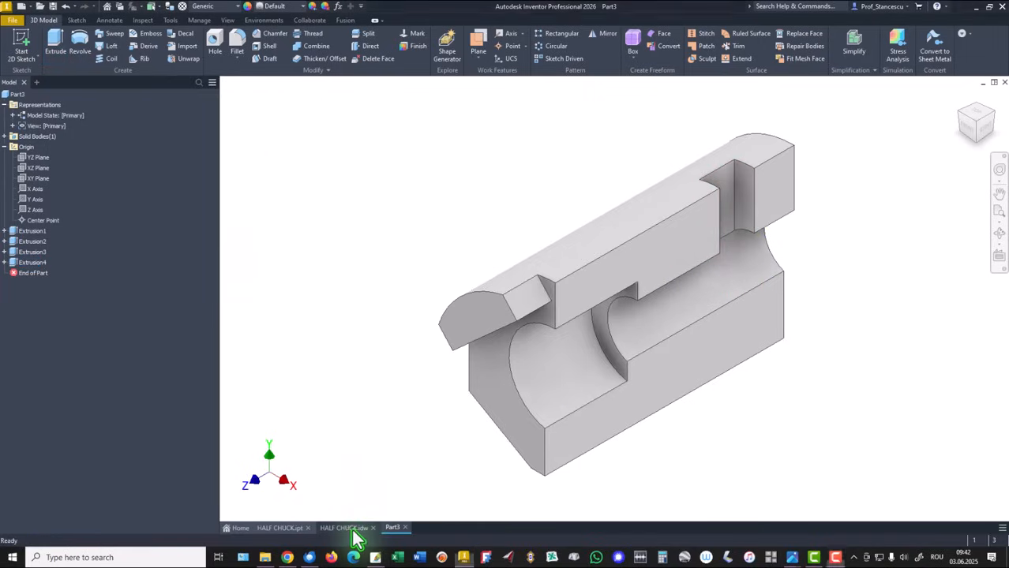
Check the slot's 114 mm length and R11 radius in the drawing, then return to the part.
click(352, 530)
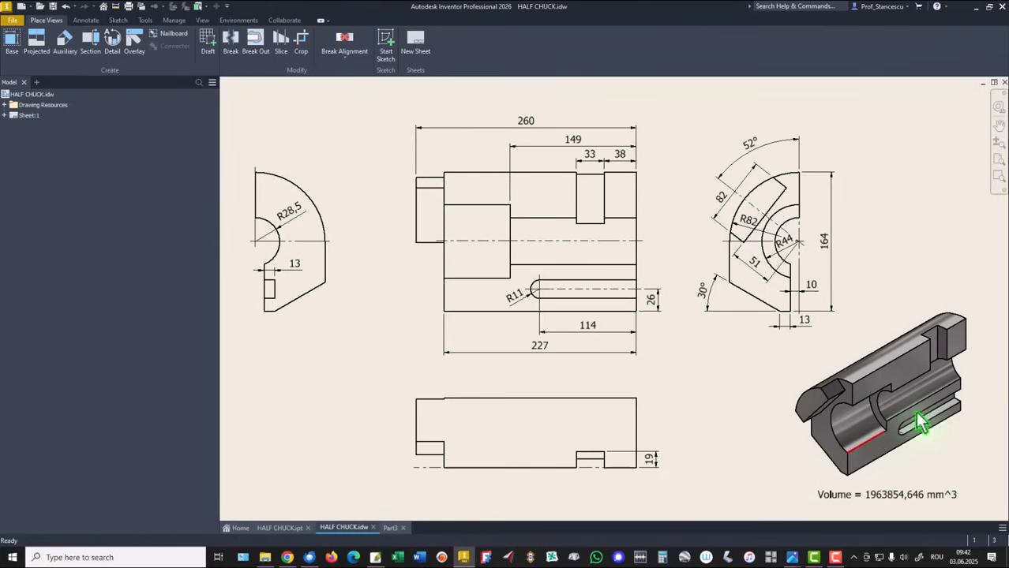
click(586, 333)
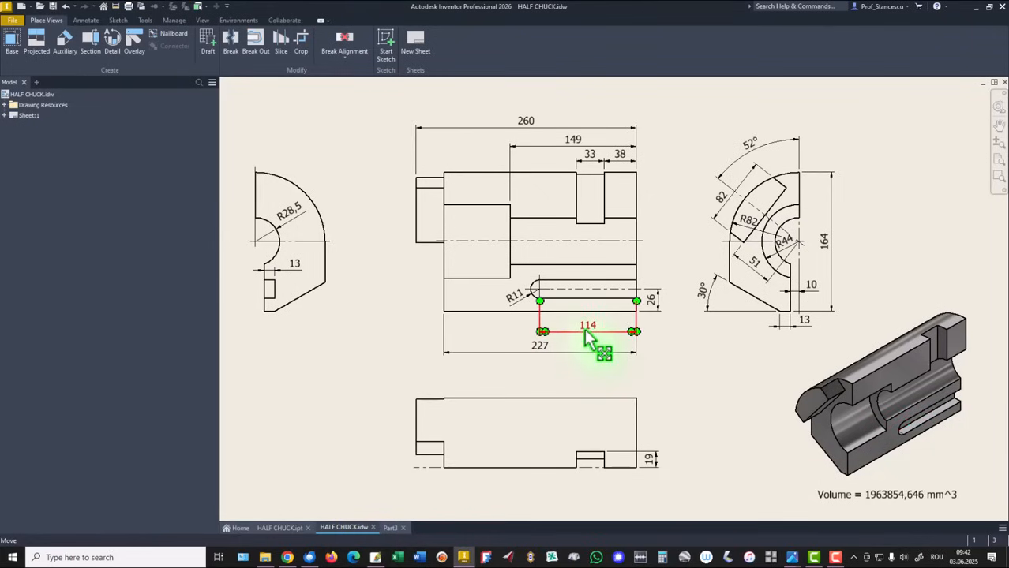
click(517, 304)
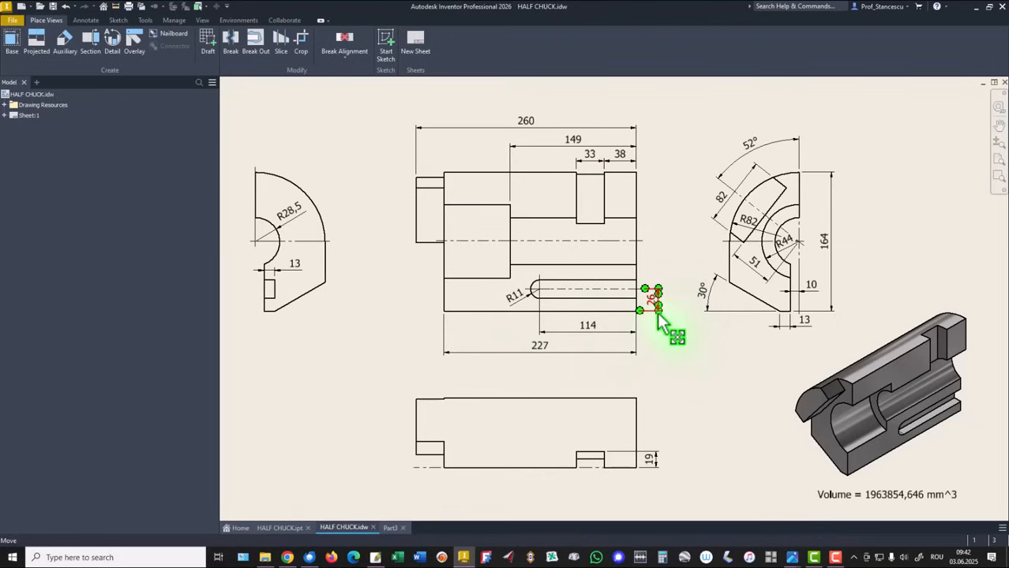
click(390, 528)
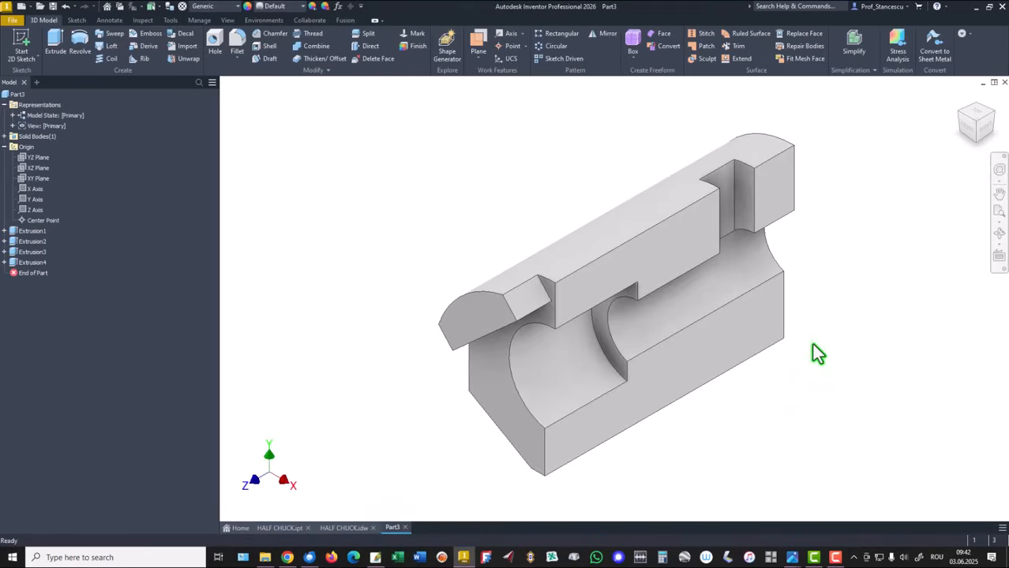
Sketch a center-to-center slot on the part's side face, 114 mm long with an 11 mm radius.
click(739, 345)
click(827, 329)
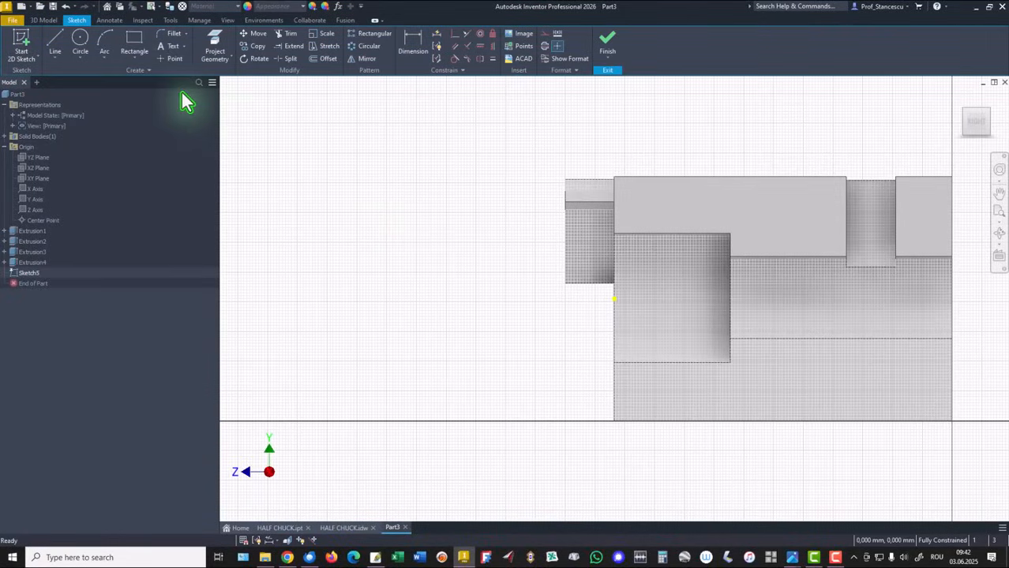
click(137, 64)
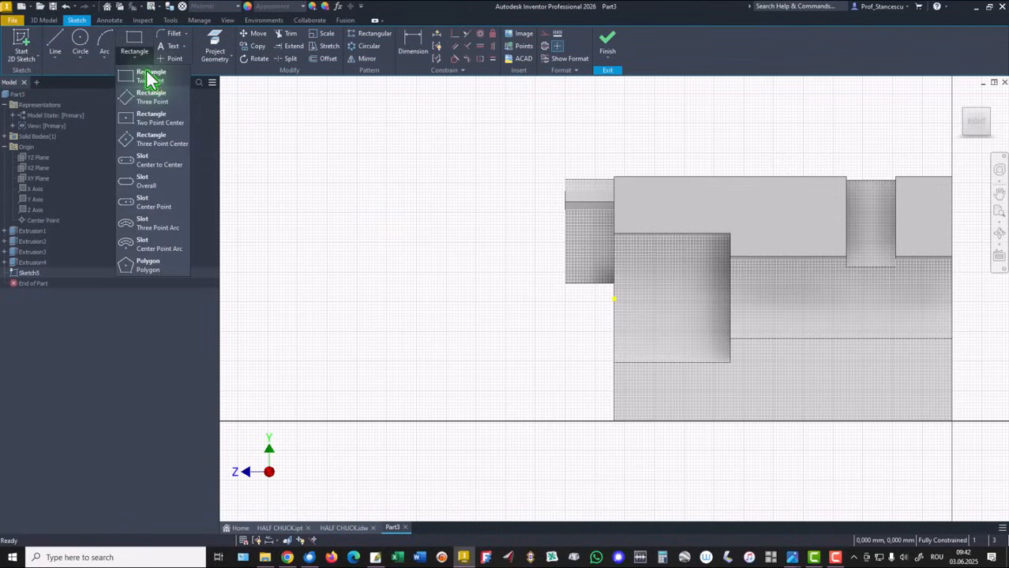
click(155, 166)
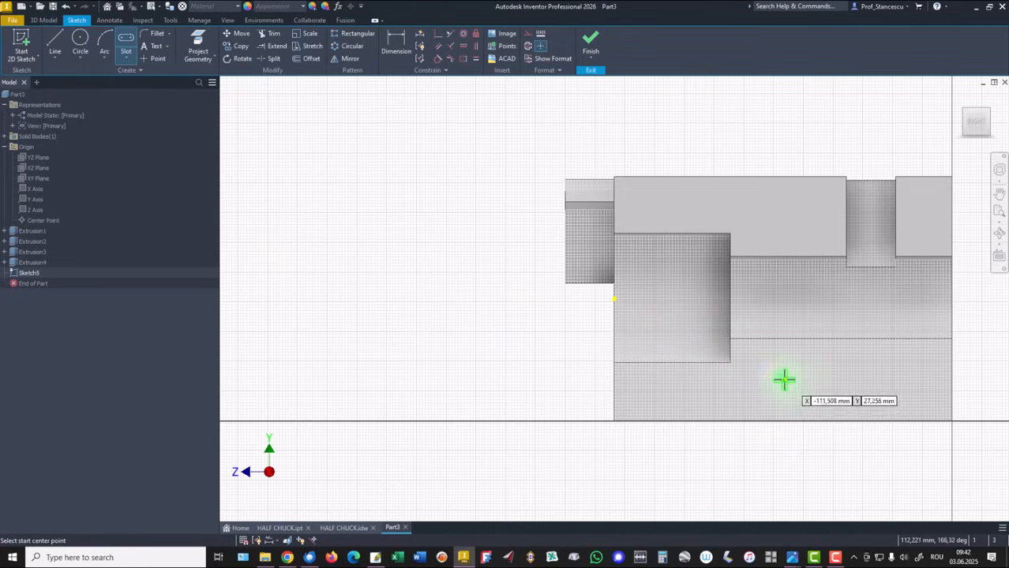
click(779, 383)
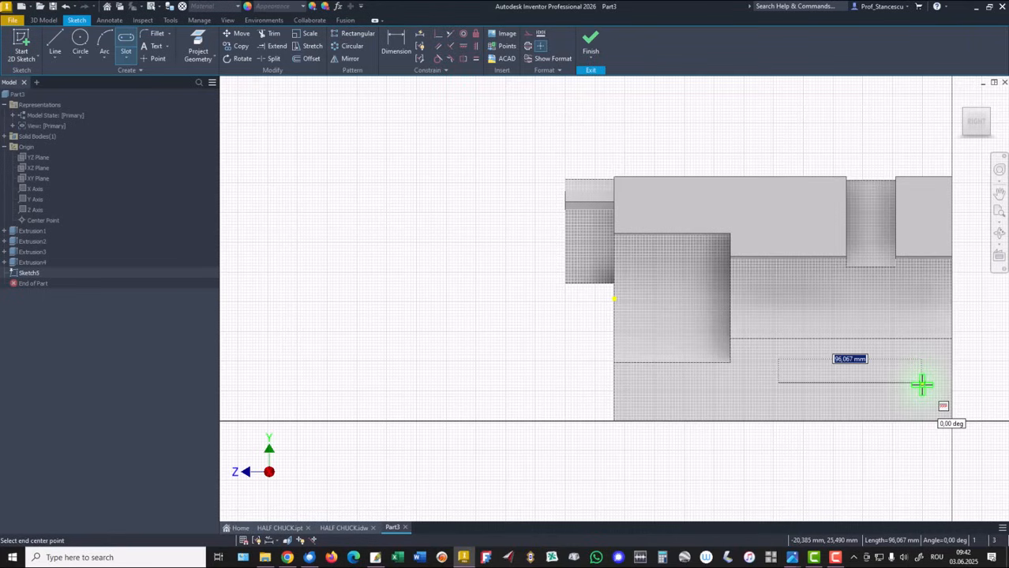
text(114)
key(Return)
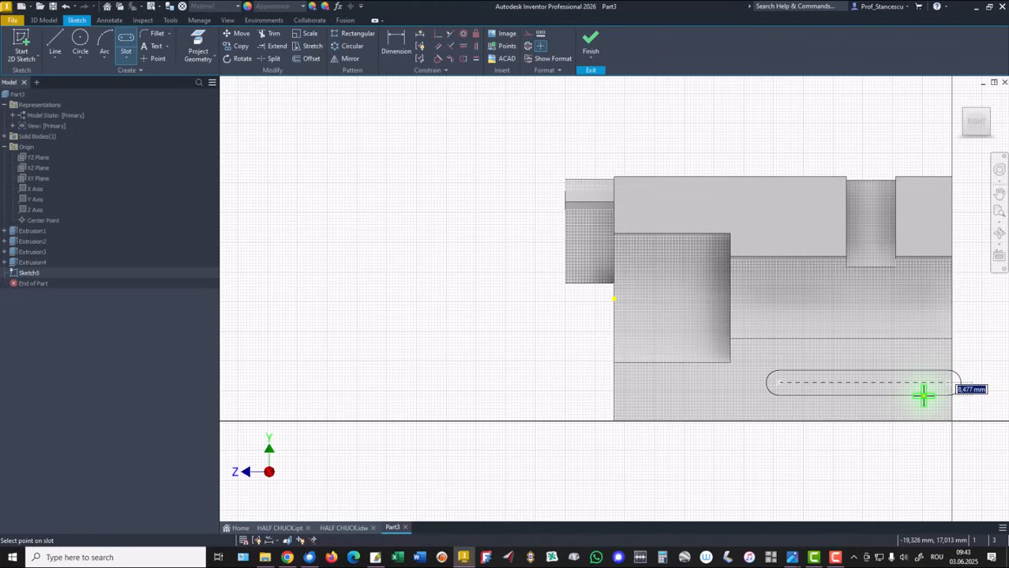
text(1)
text(4)
key(Return)
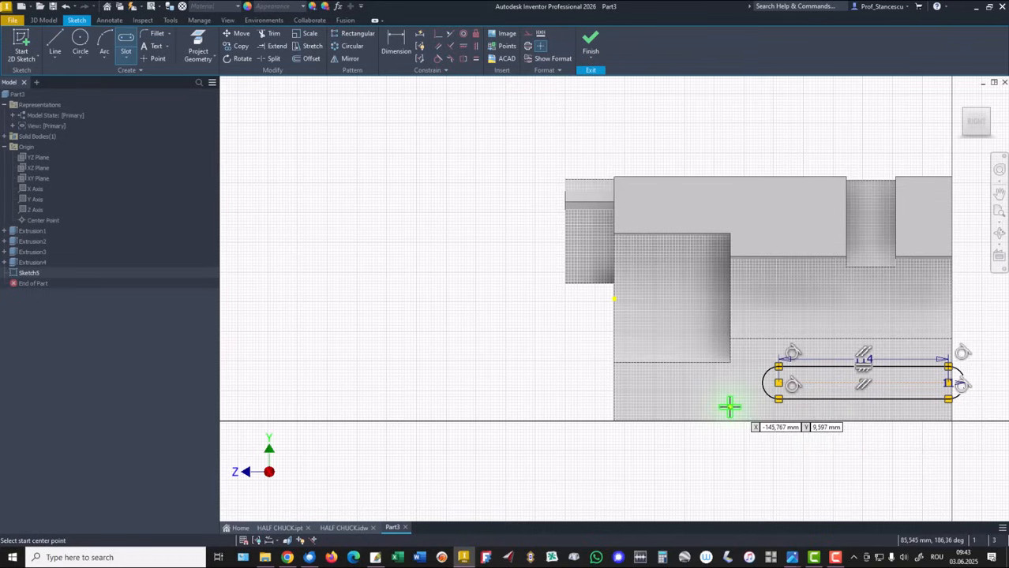
right_click(502, 260)
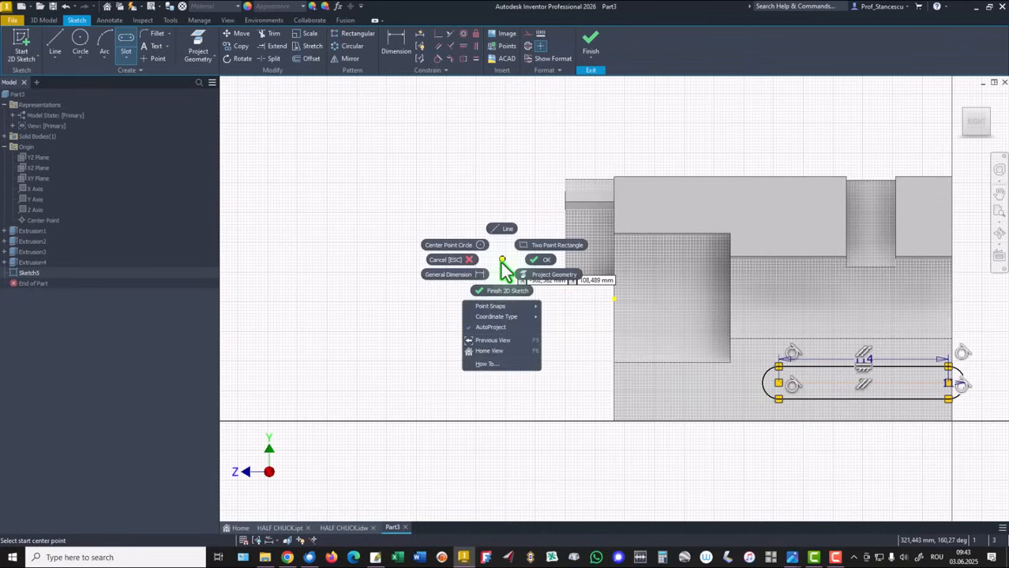
click(542, 263)
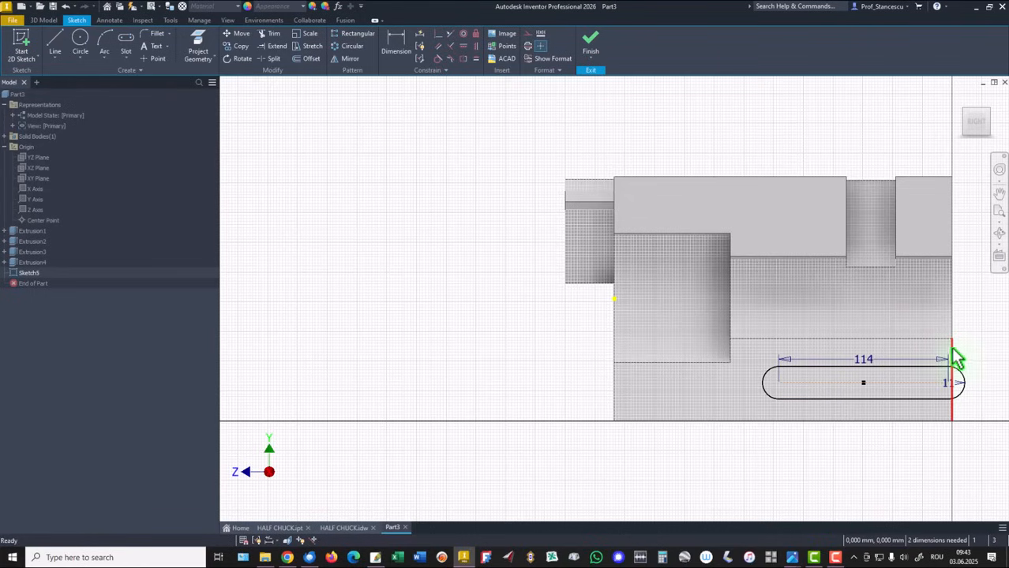
Make the slot's end center coincident with the part's end edge and finish the sketch.
click(438, 35)
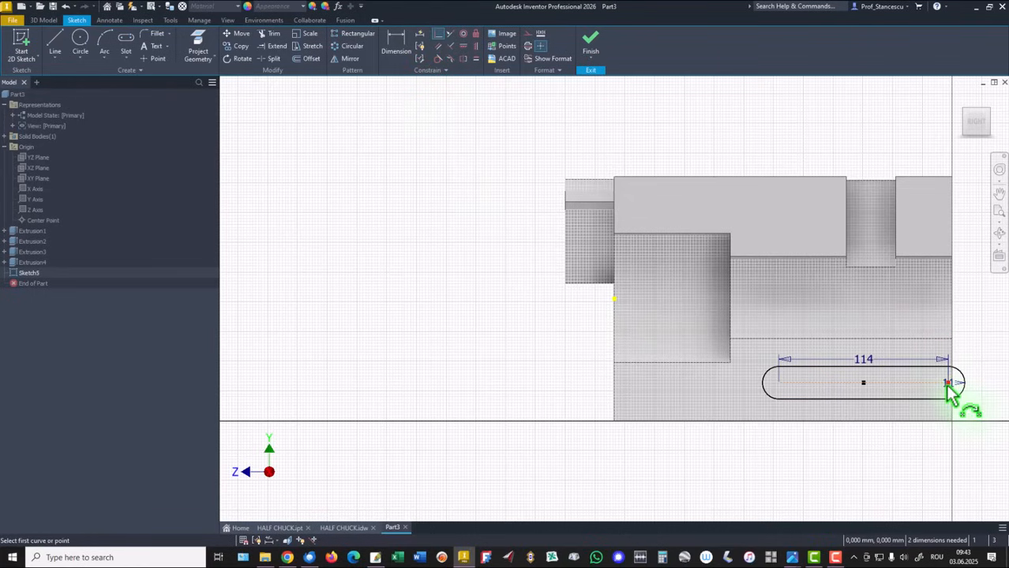
click(947, 383)
click(951, 357)
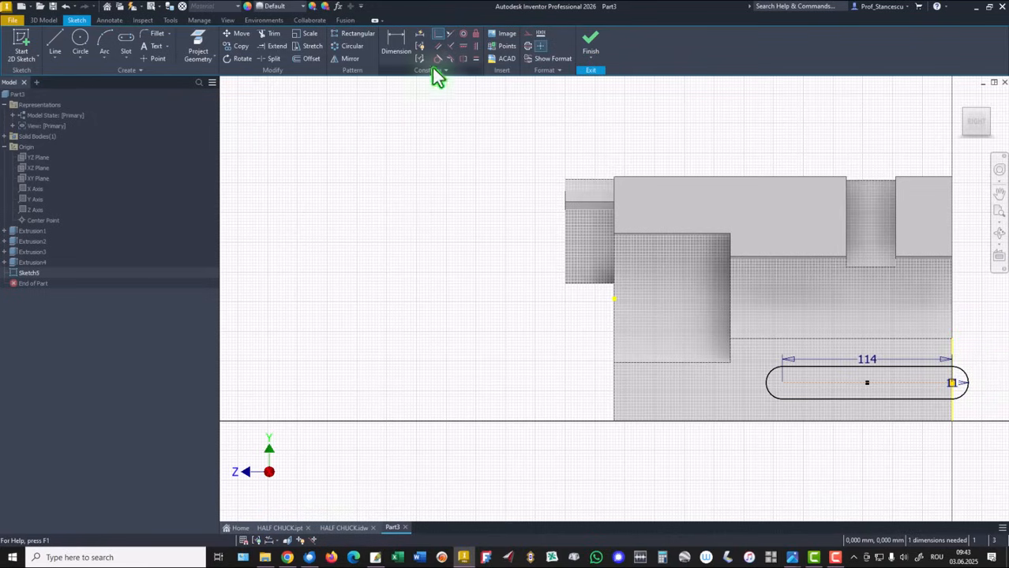
click(594, 41)
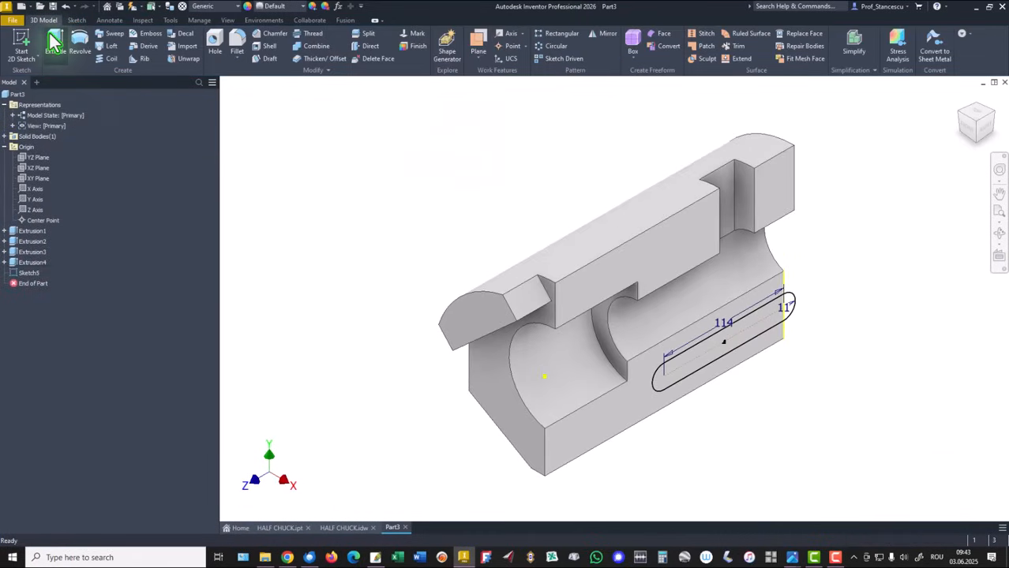
Extrude the slot profile as a 10 mm cut into the part.
click(54, 43)
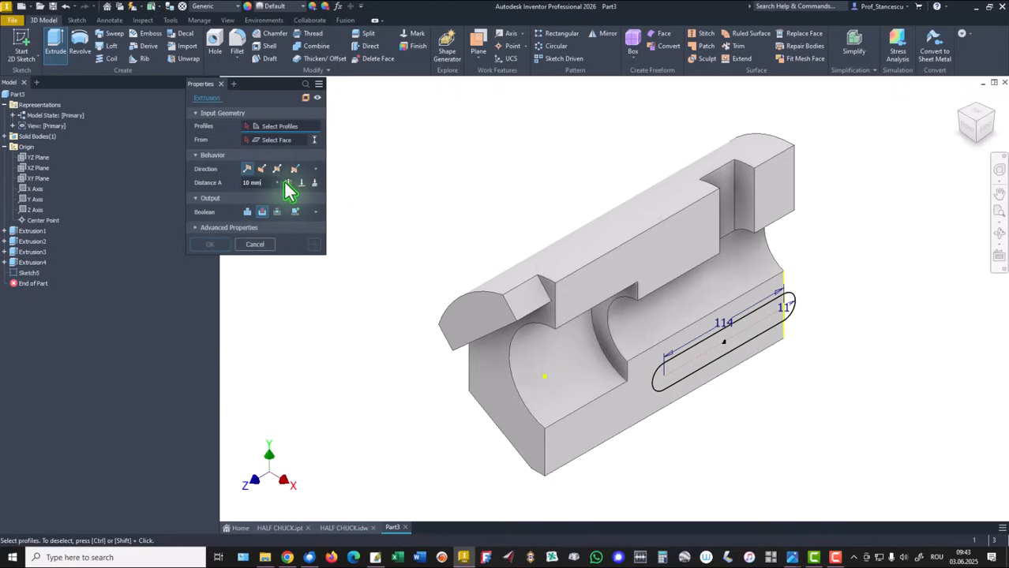
click(708, 363)
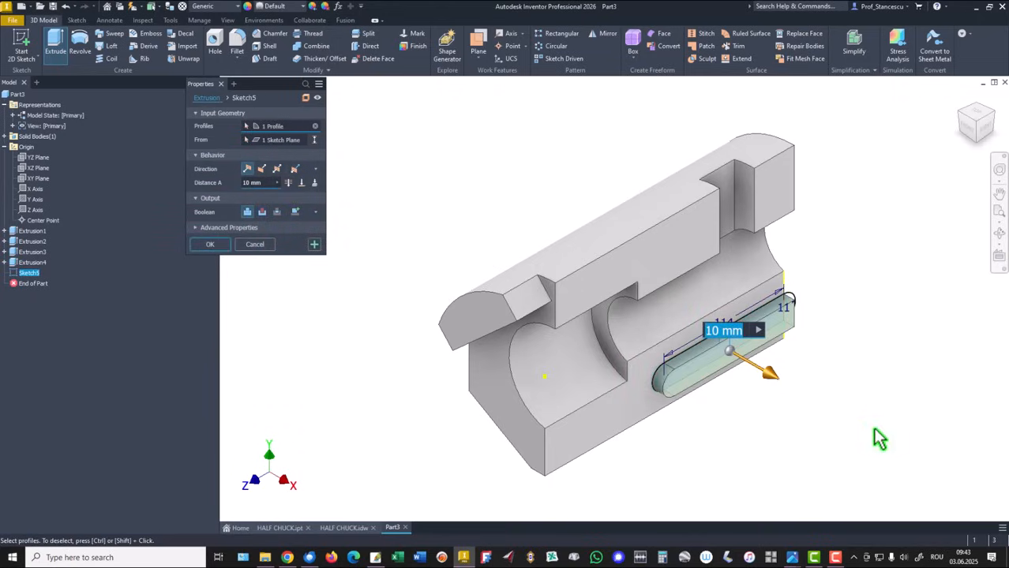
click(262, 171)
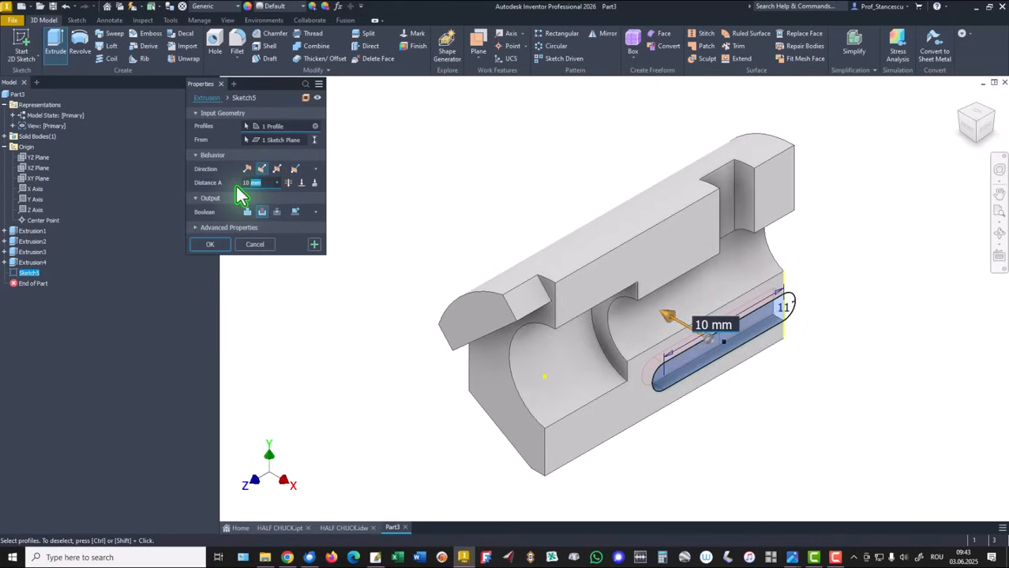
key(Return)
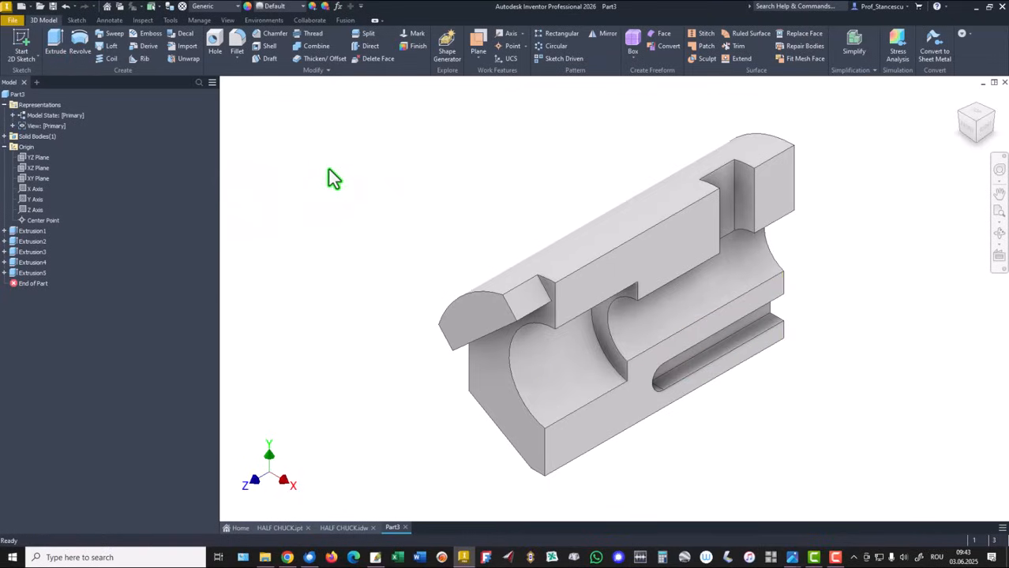
Open the part's iProperties and update its physical properties.
click(4, 146)
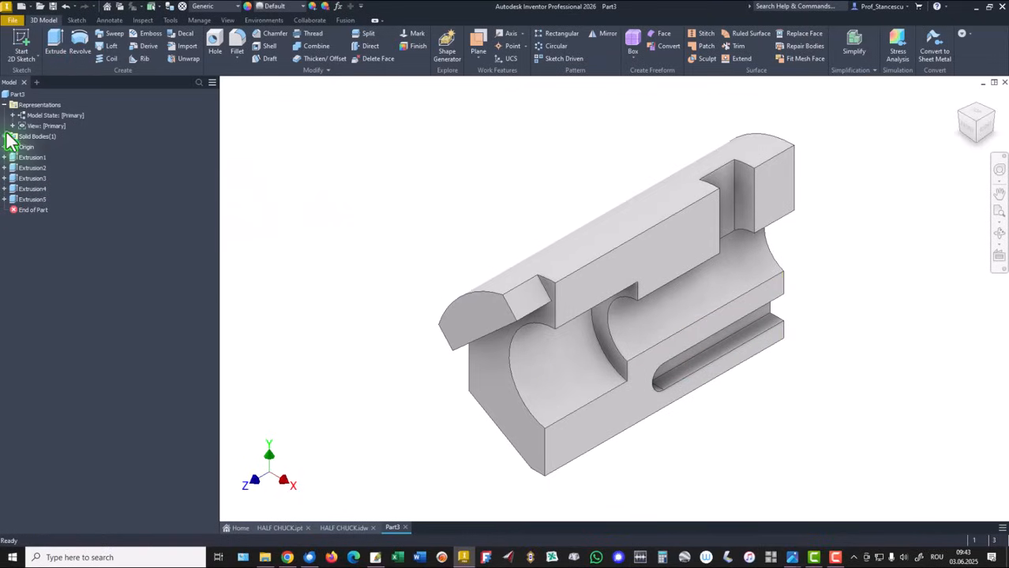
click(4, 104)
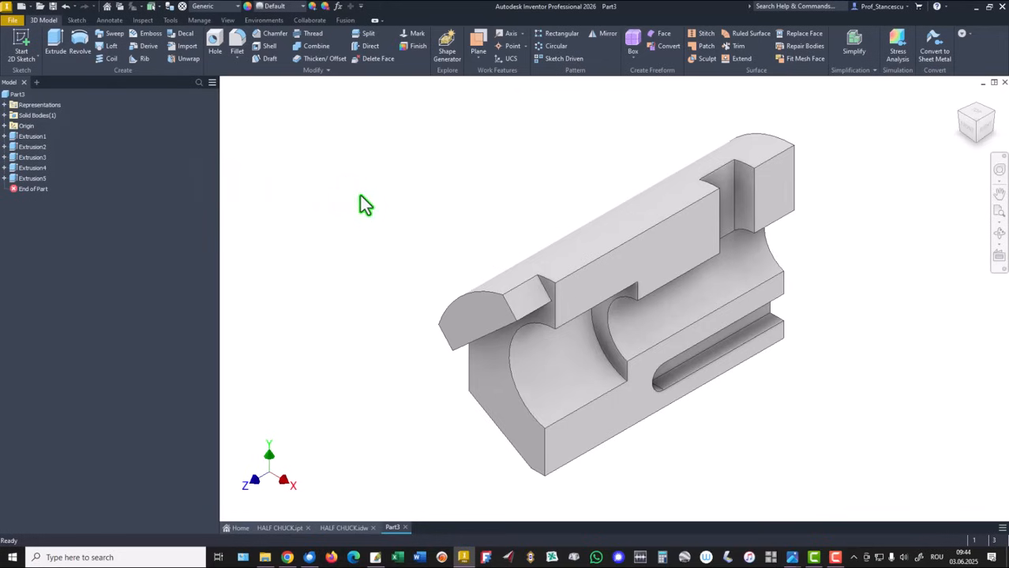
click(20, 97)
right_click(20, 97)
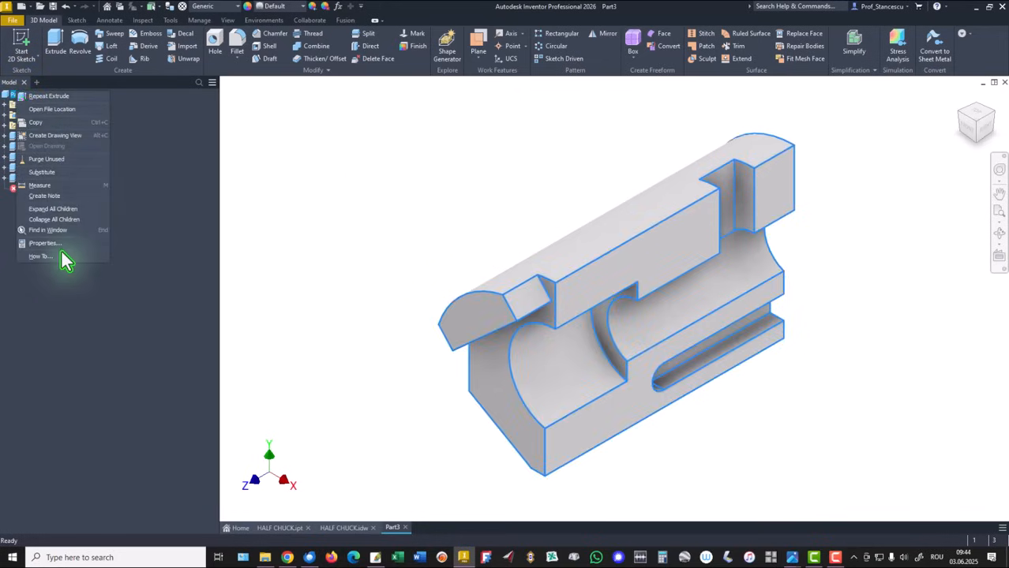
click(43, 243)
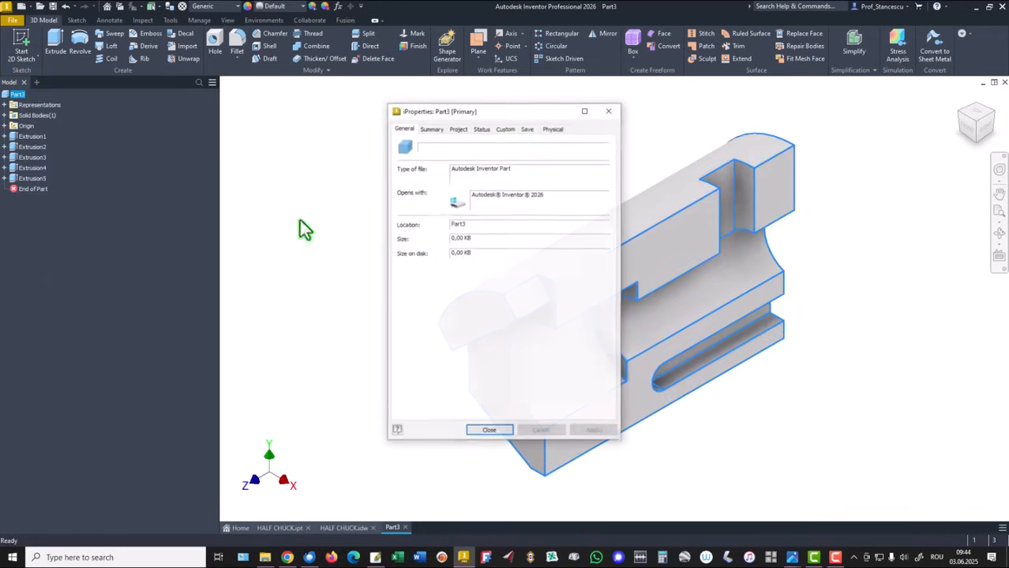
click(552, 129)
click(586, 153)
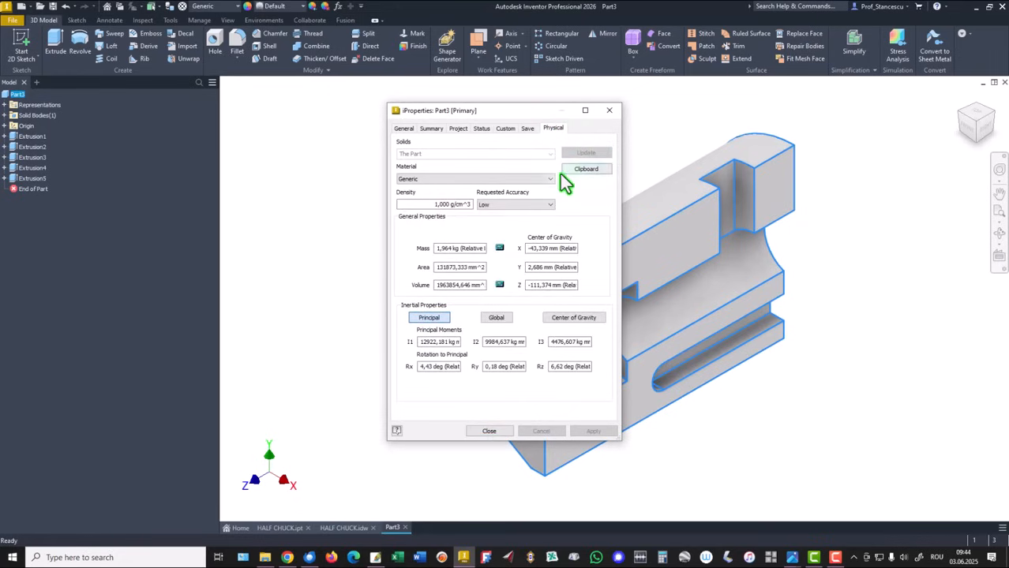
Copy the part's volume value and close the properties dialog.
click(477, 285)
key(Right)
key(Right)
key(Right)
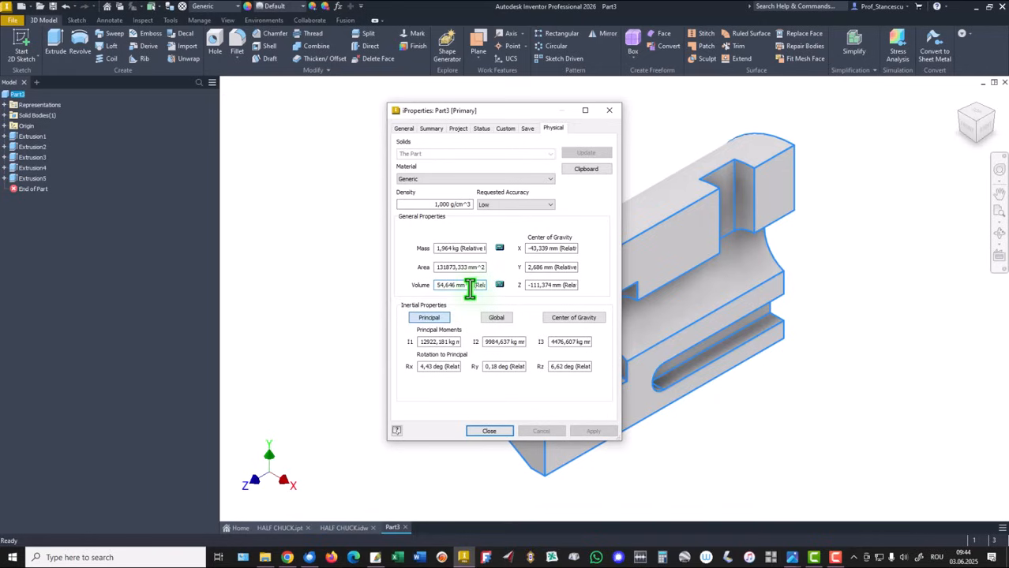
drag(470, 288, 353, 293)
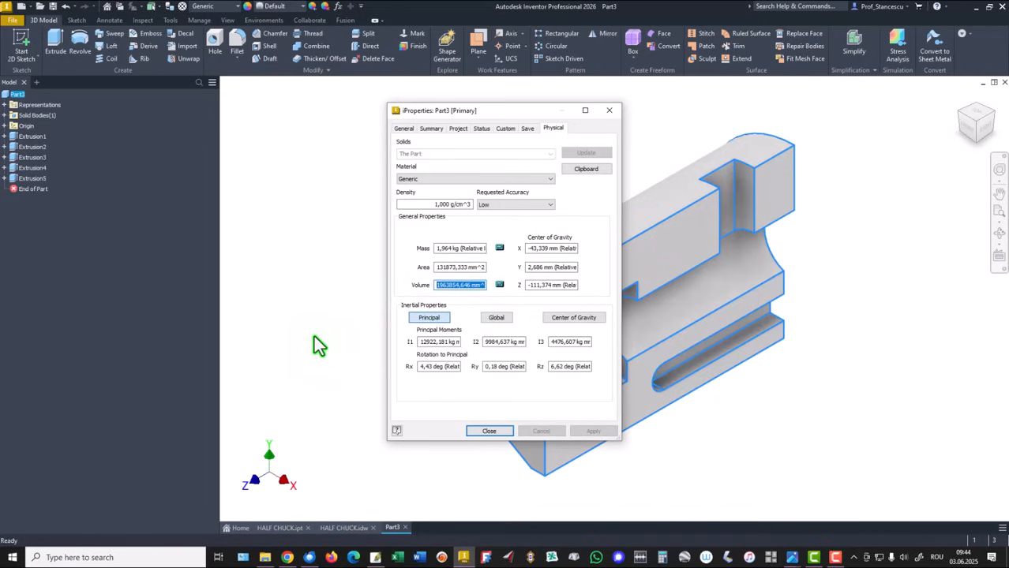
key(ctrl+c)
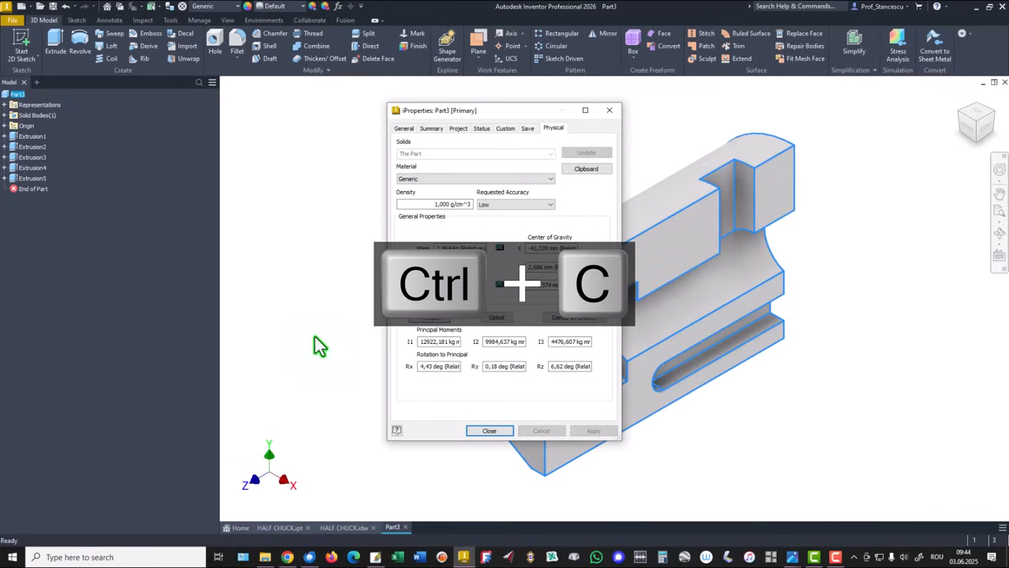
click(489, 430)
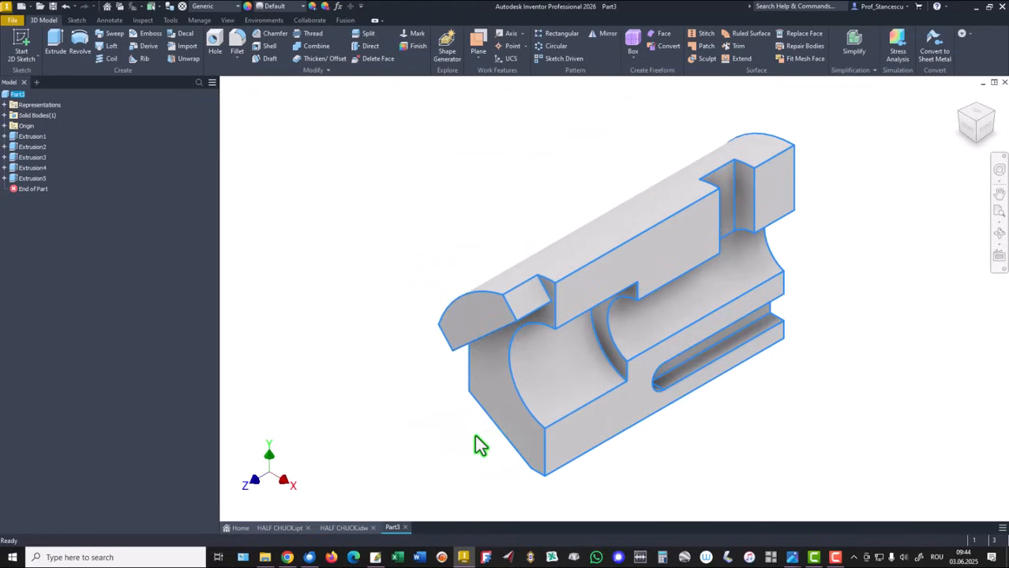
click(344, 527)
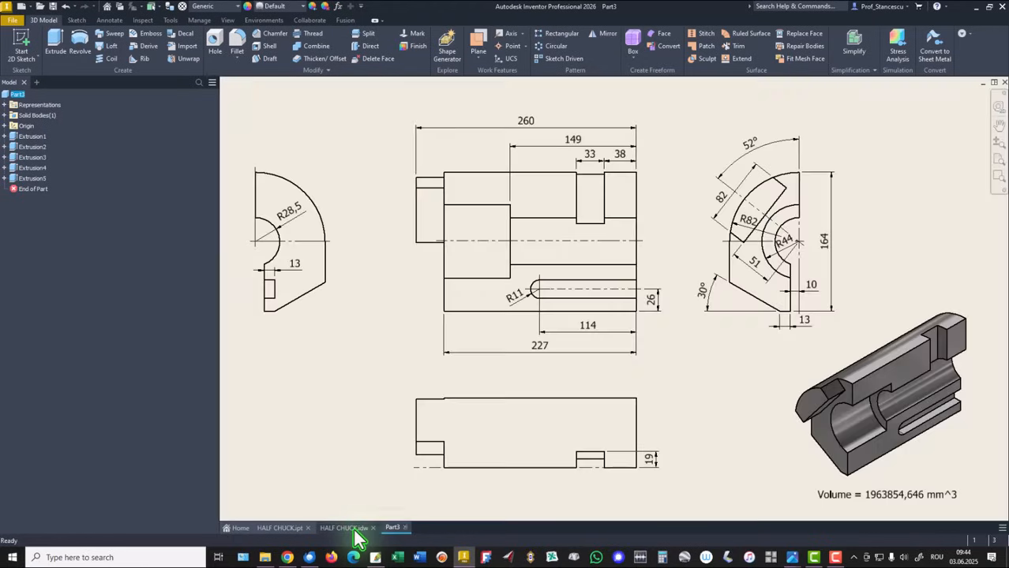
click(888, 495)
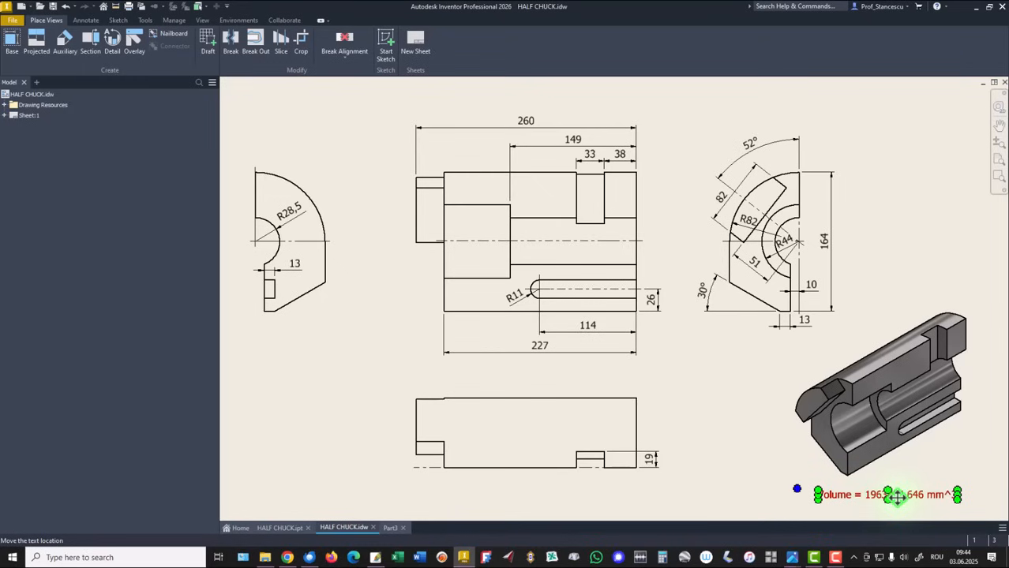
double_click(896, 496)
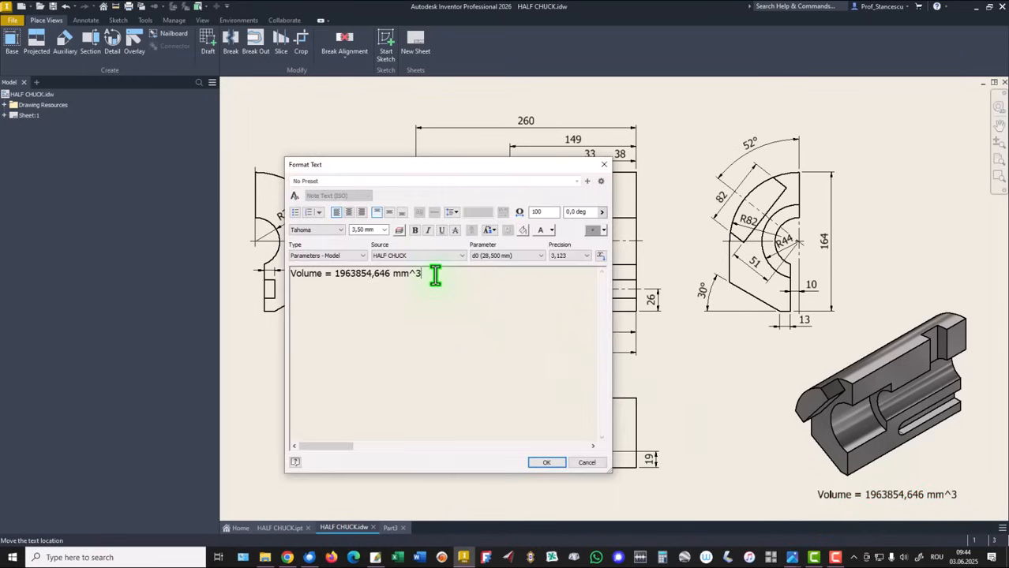
key(Return)
key(ctrl+v)
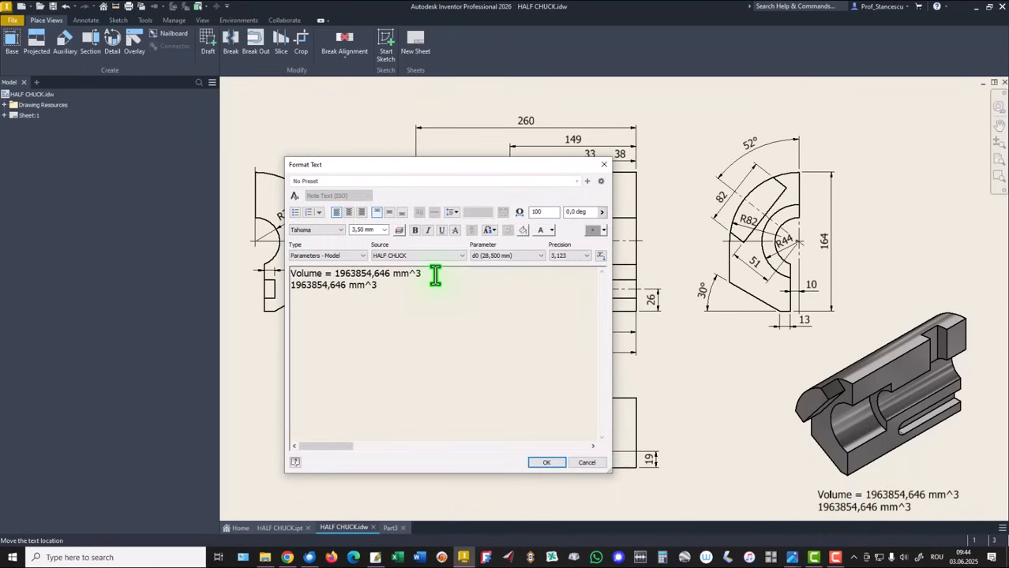
click(585, 464)
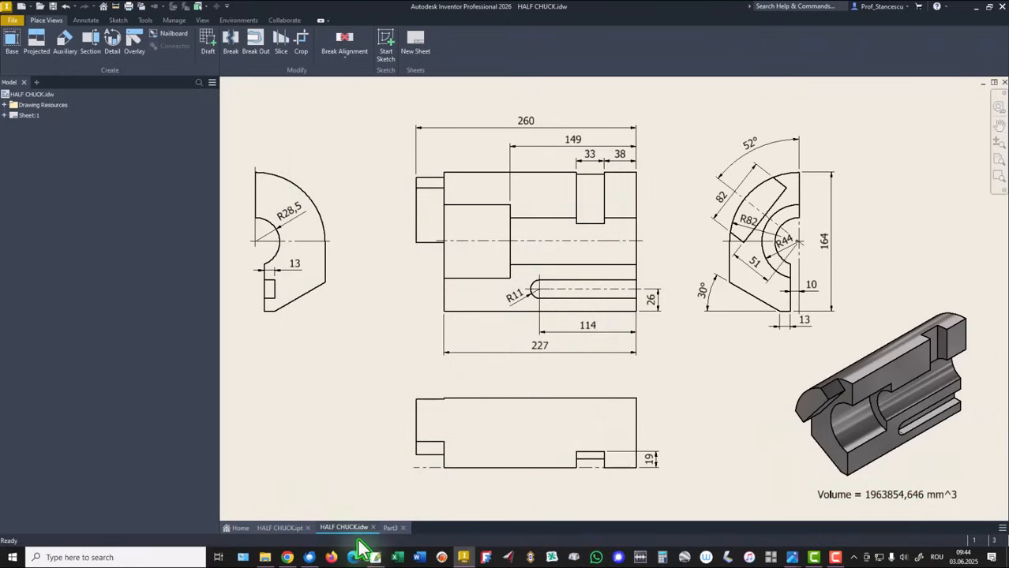
Assign the Steel, Carbon material to the part.
click(390, 527)
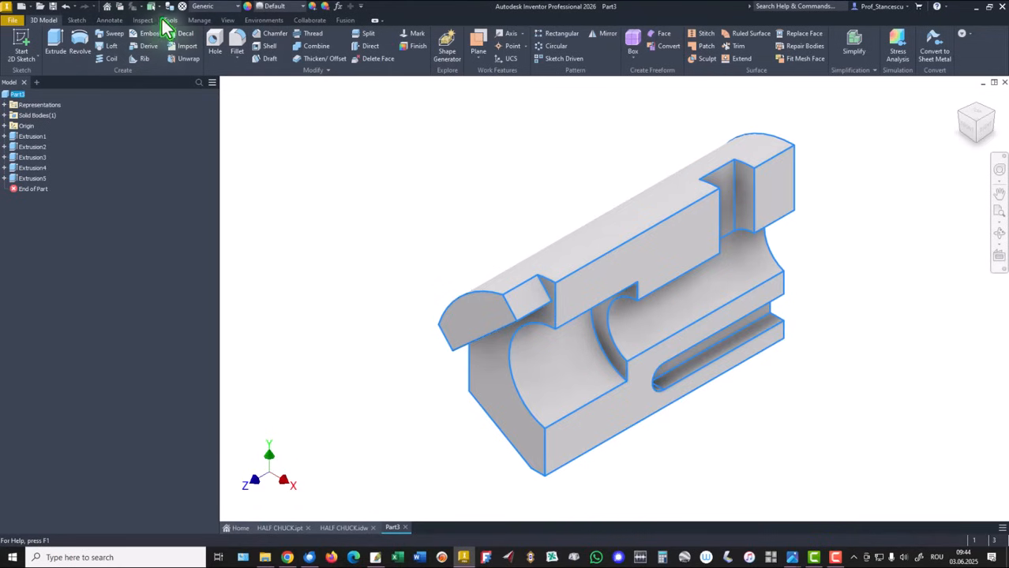
click(212, 7)
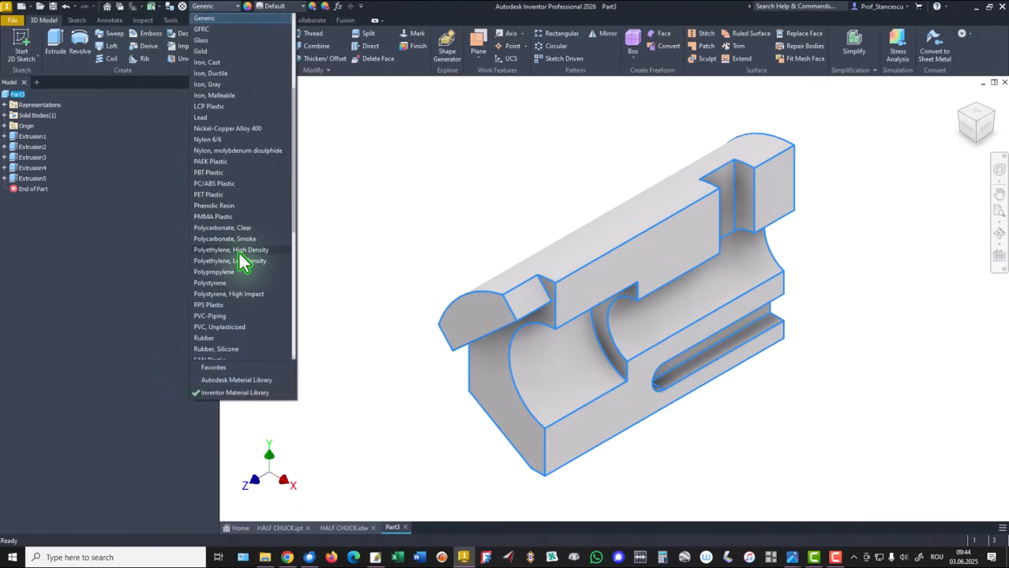
scroll(237, 265, down, 6)
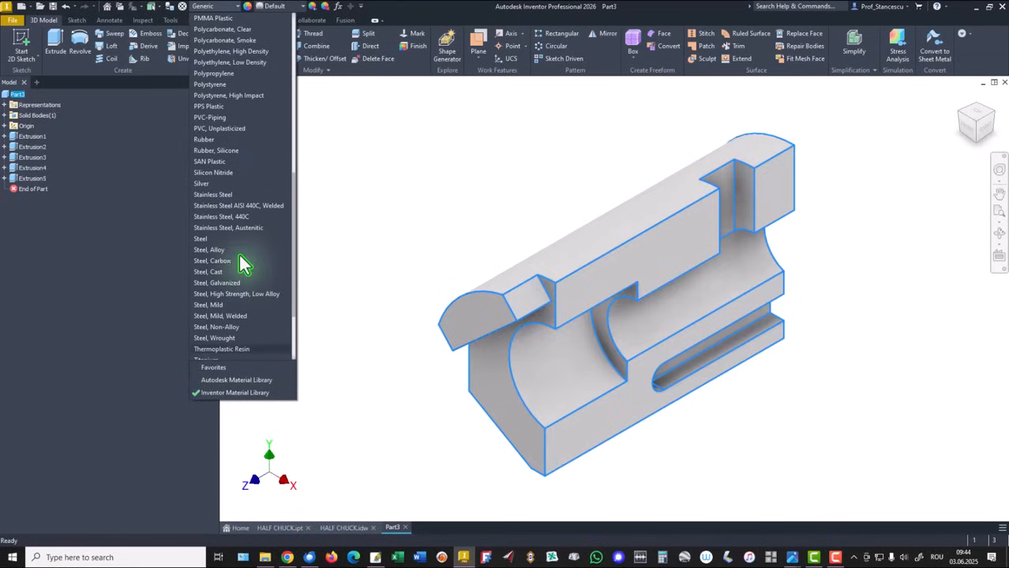
click(246, 268)
click(352, 176)
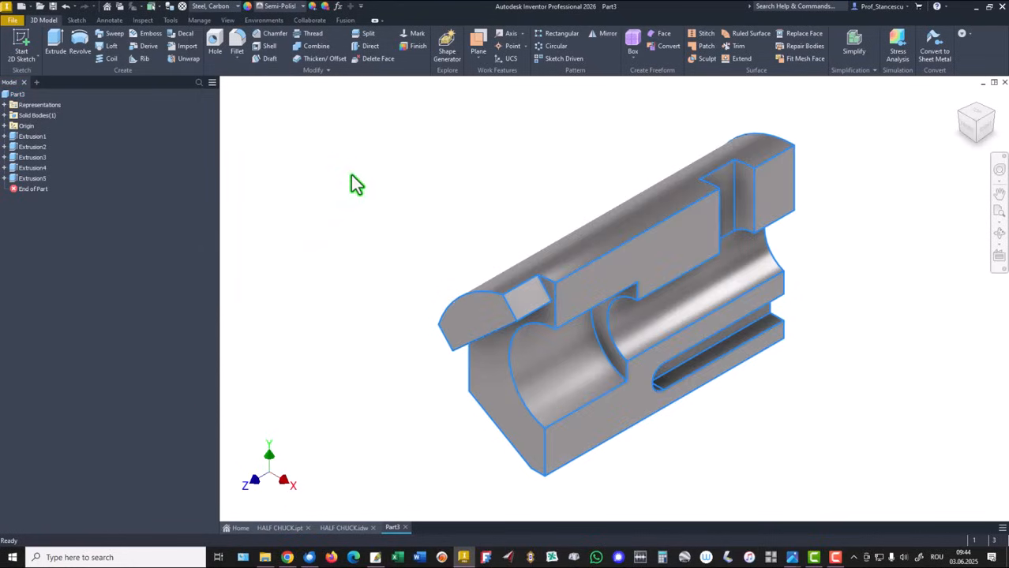
Switch the viewport lighting to Default Lights.
click(227, 20)
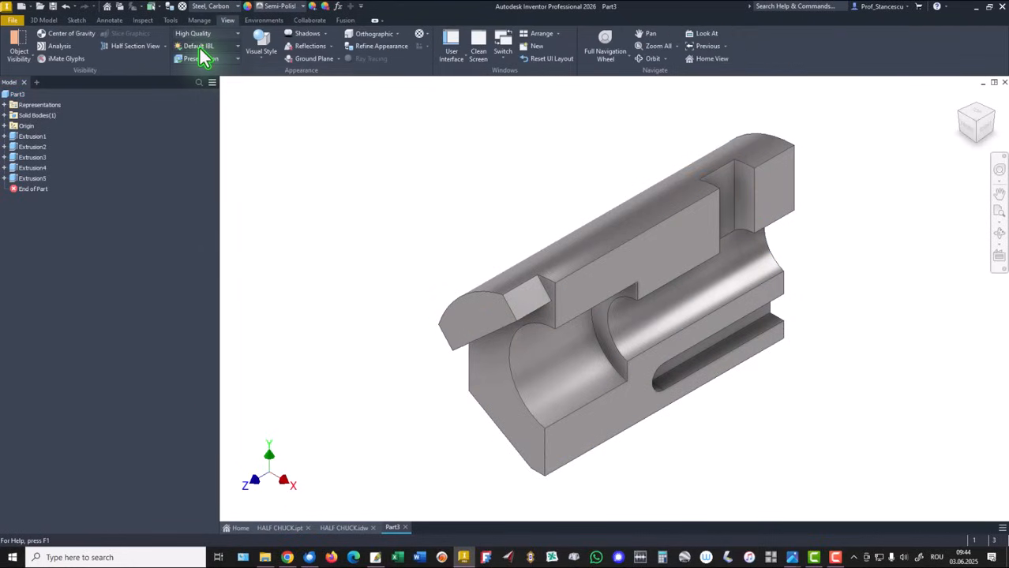
click(199, 46)
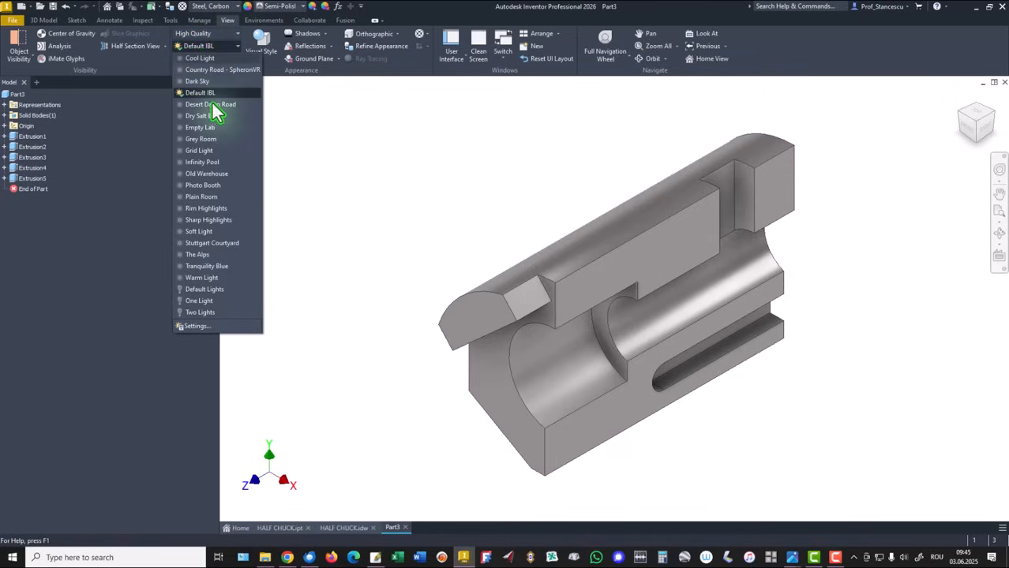
click(215, 289)
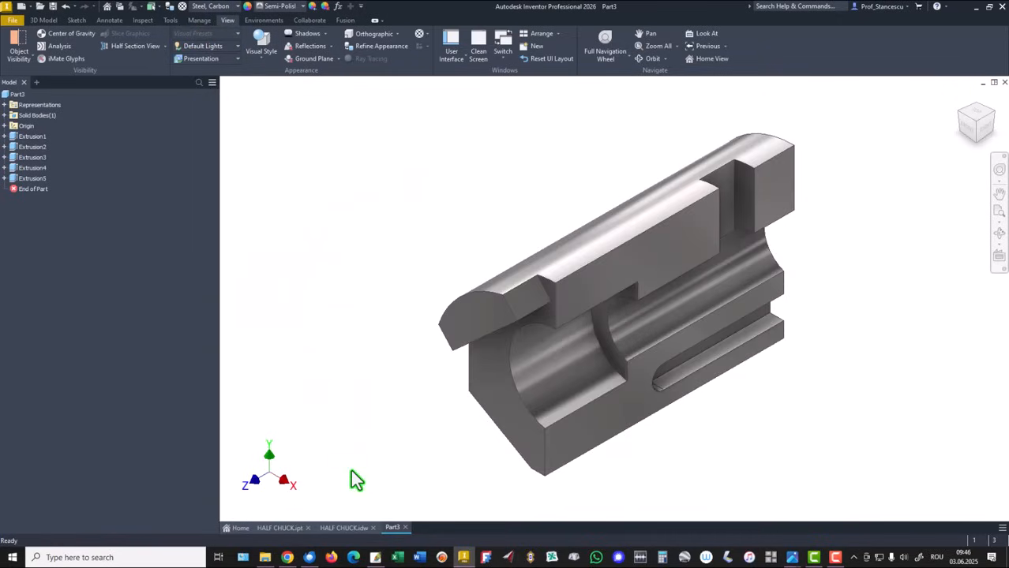
Switch back and forth between the reference HALF CHUCK.ipt part and Part3 to compare their notch shapes.
click(282, 535)
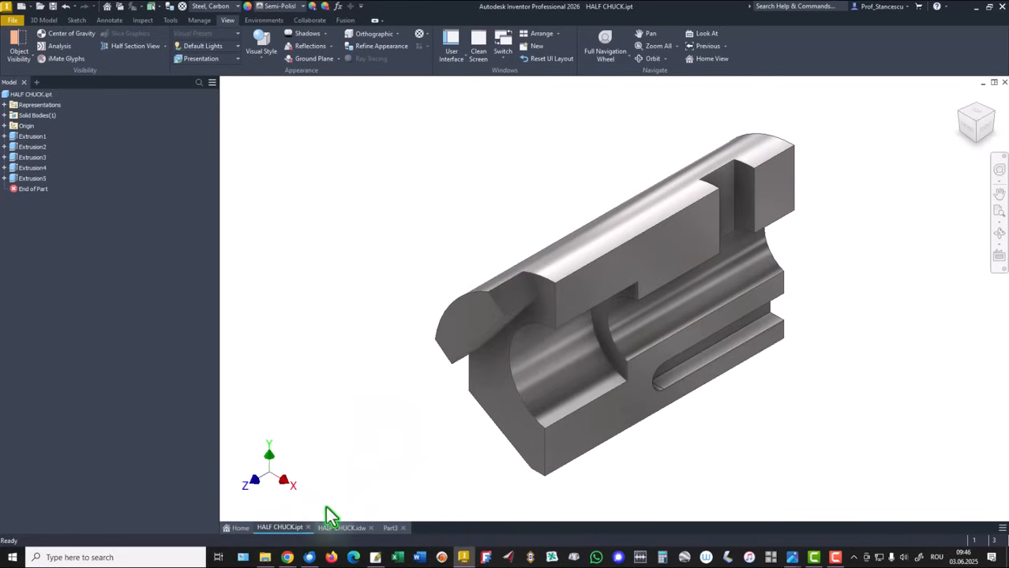
click(389, 529)
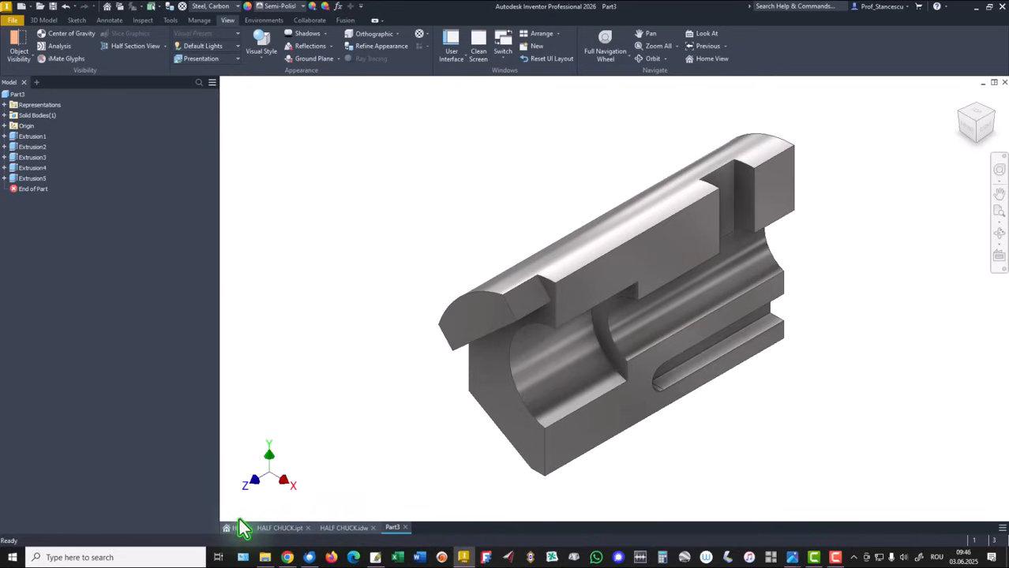
click(273, 535)
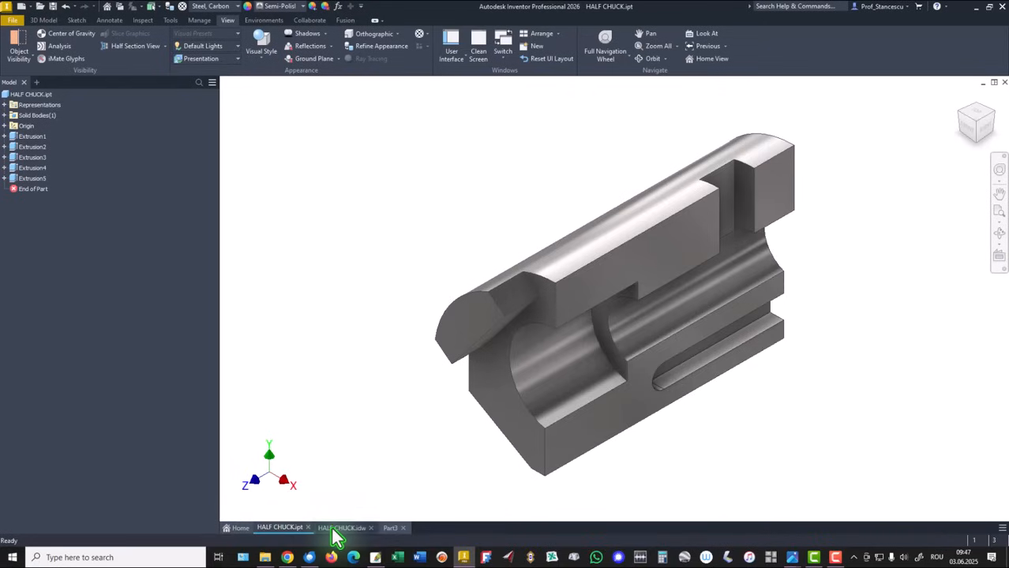
click(392, 535)
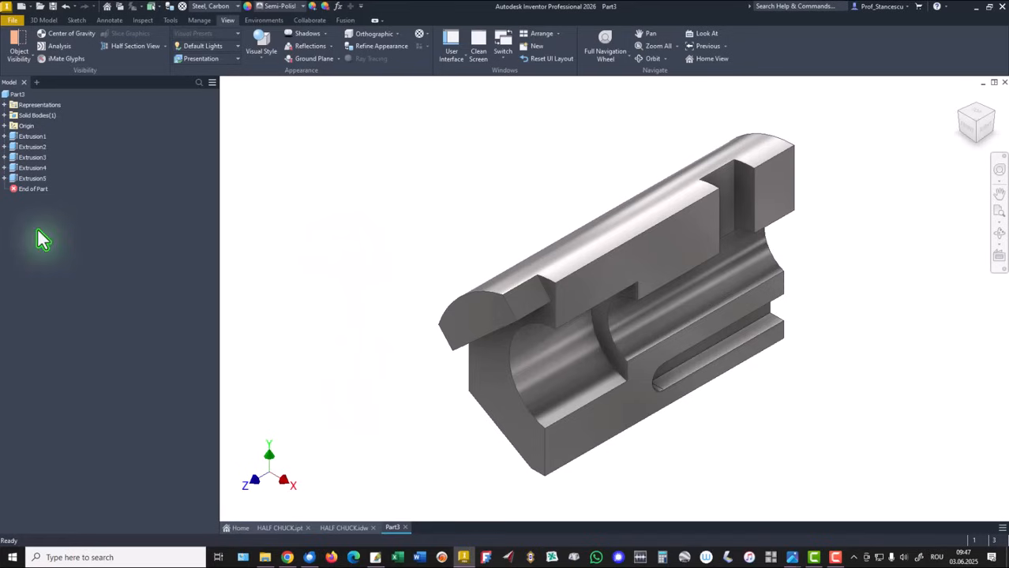
Edit Extrusion3's sketch, set the notch angle dimension to 52, and finish the sketch.
click(3, 157)
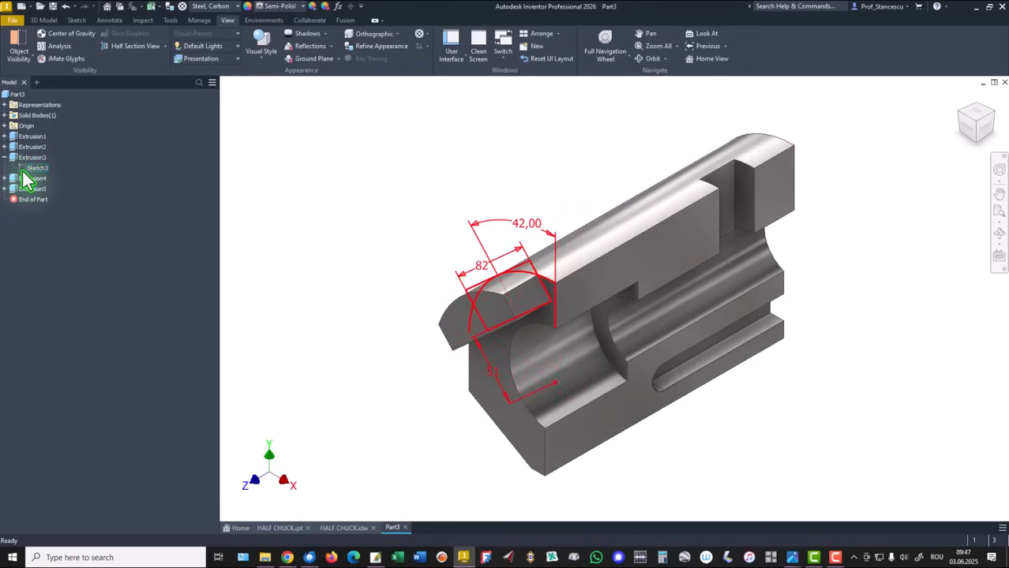
double_click(25, 169)
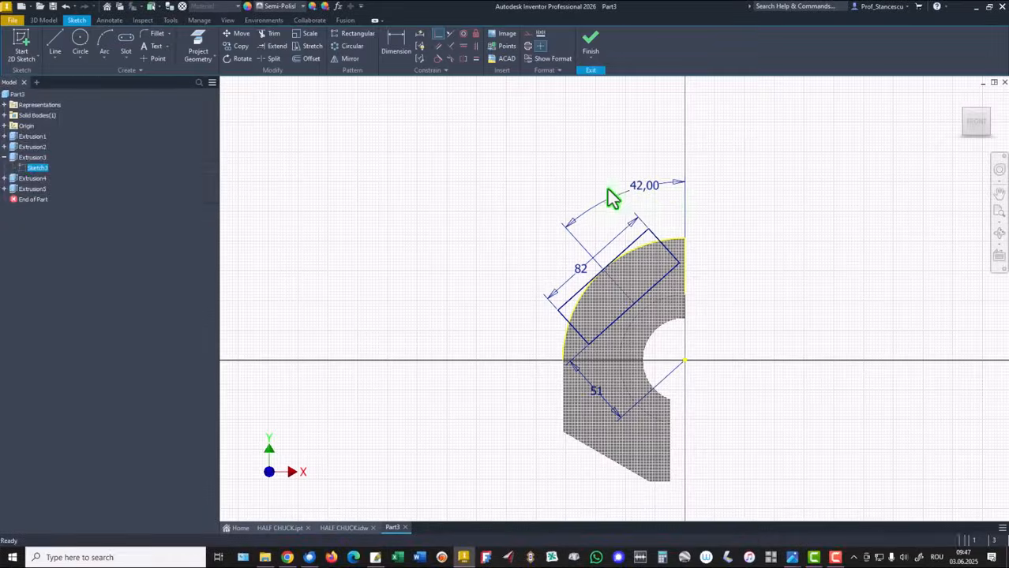
double_click(661, 196)
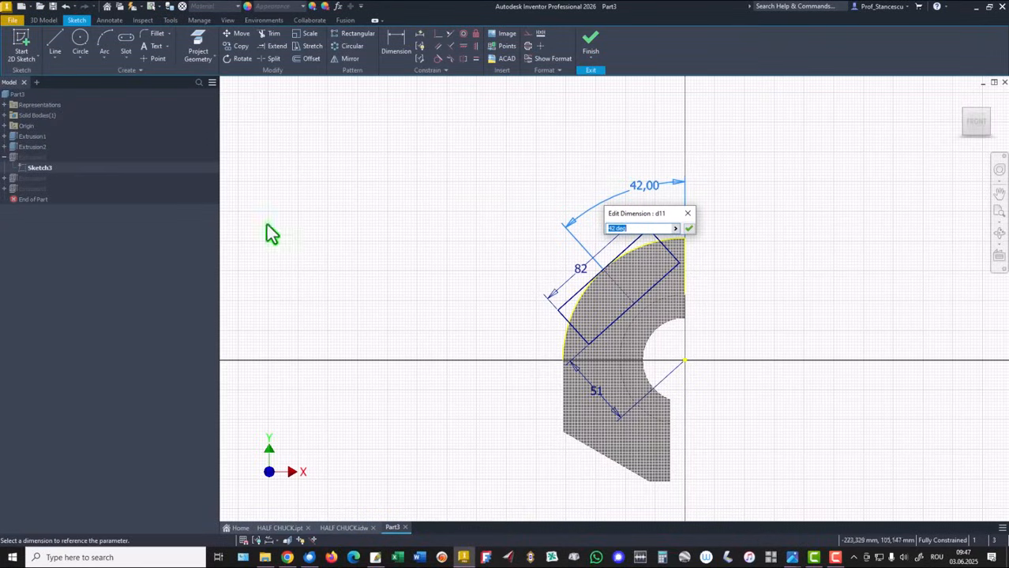
text(52)
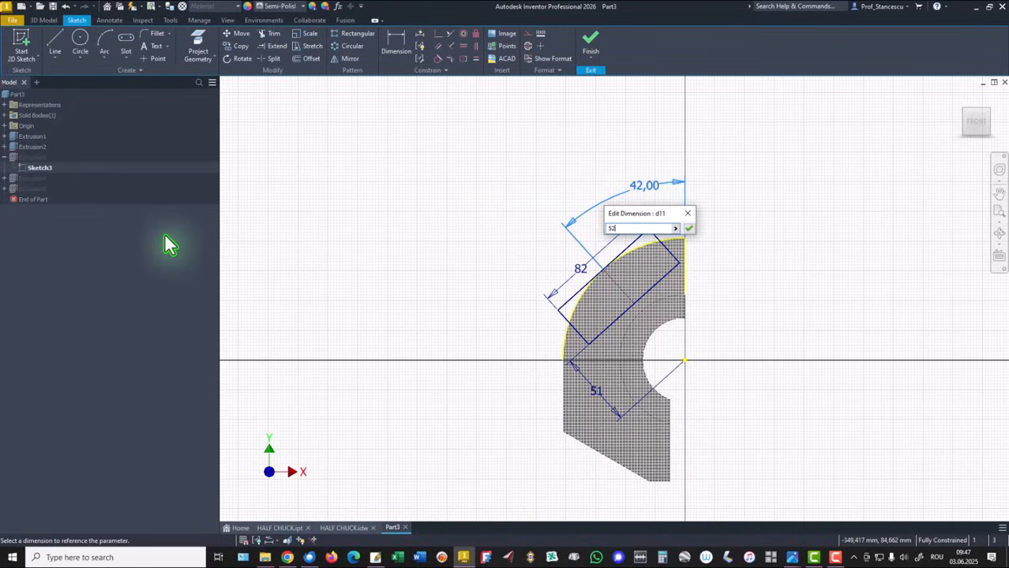
key(Return)
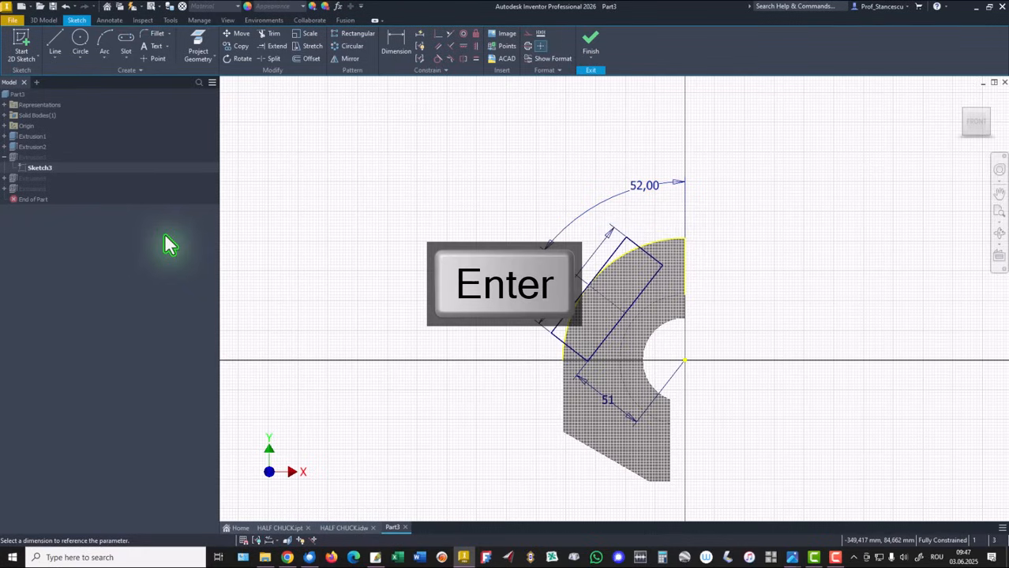
click(587, 48)
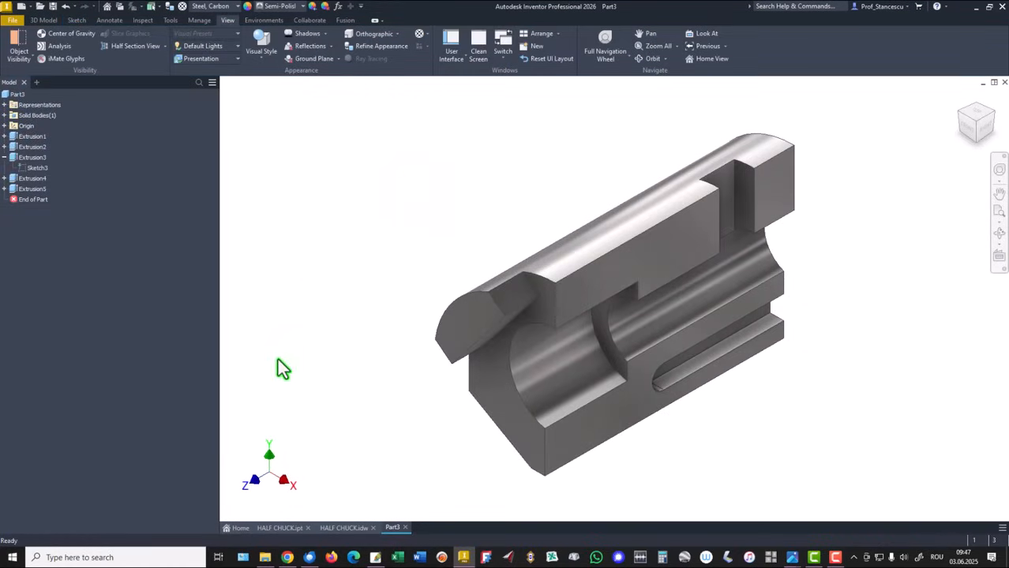
Switch between the HALF CHUCK.ipt reference and Part3 to compare the corrected notch.
click(280, 527)
click(392, 530)
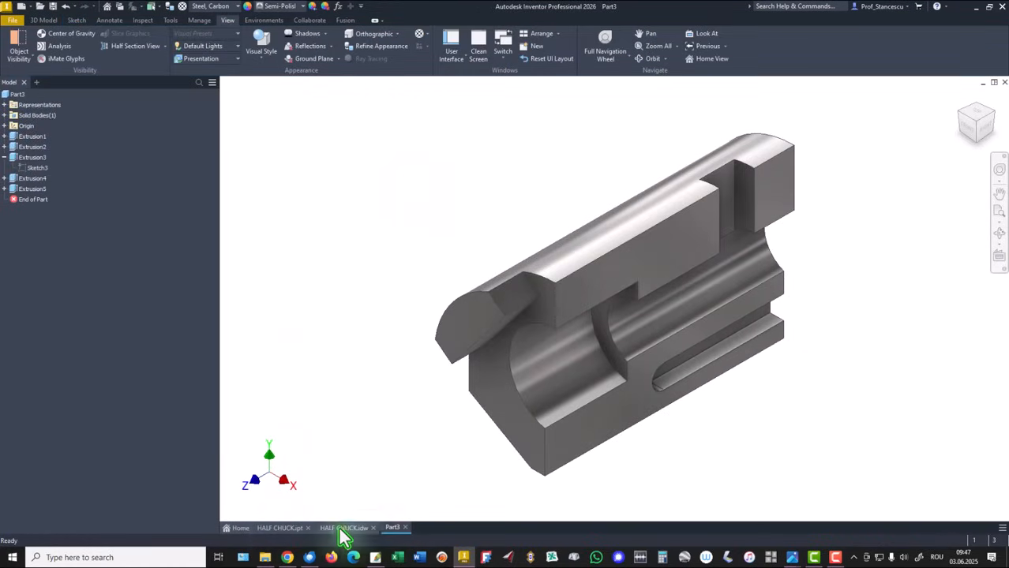
click(292, 534)
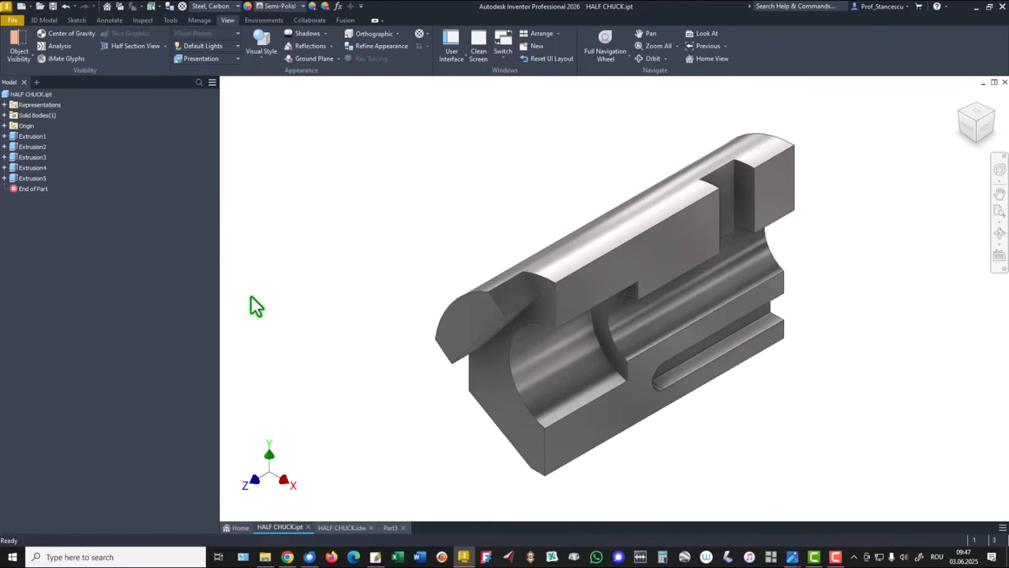